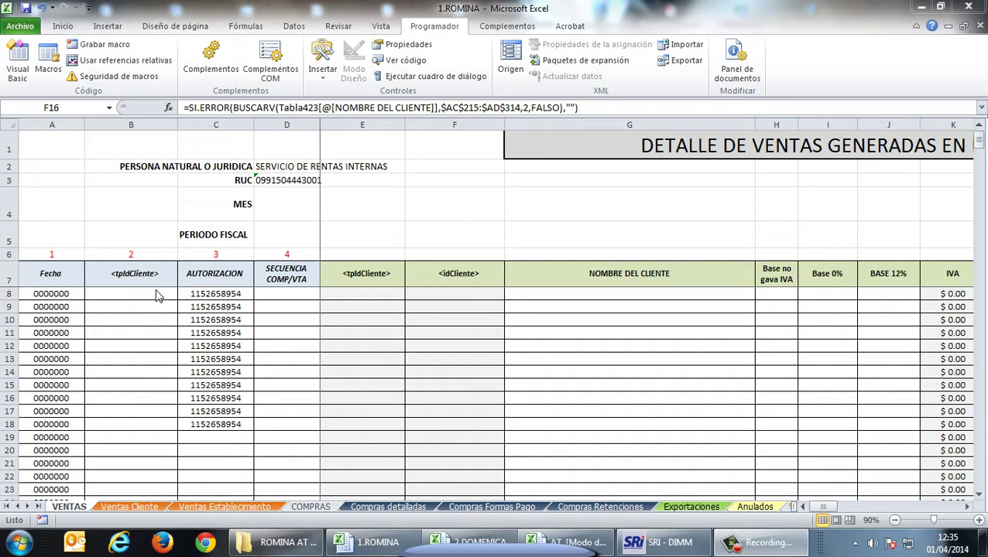
pyautogui.click(661, 542)
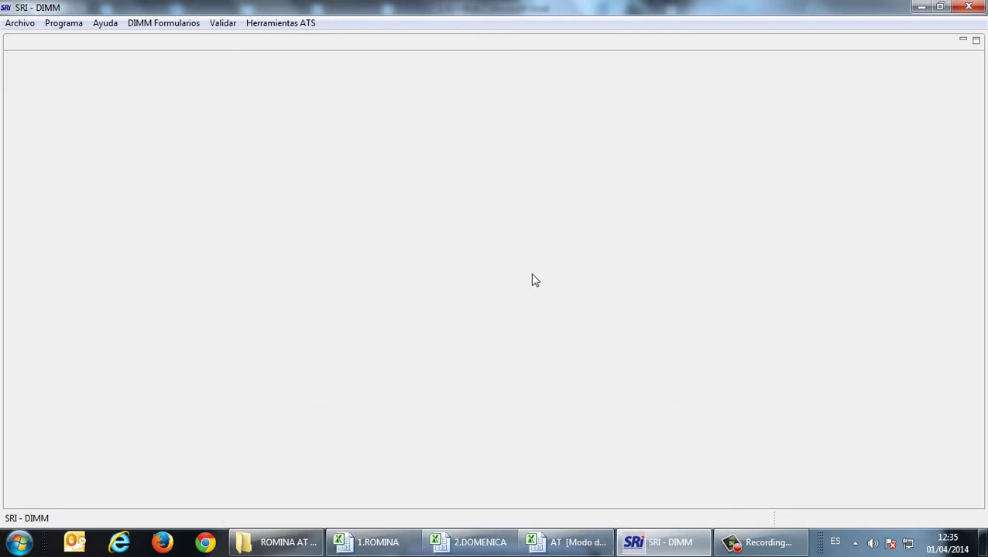
pyautogui.click(395, 548)
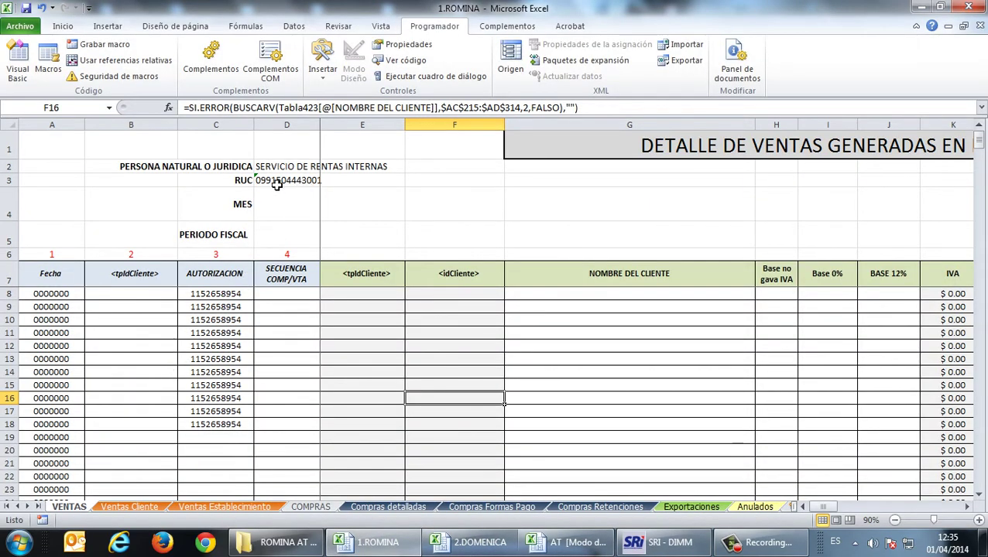
# Step: Set the sales sheet's MES to ENERO and its PERIODO FISCAL to 2014
pyautogui.click(297, 199)
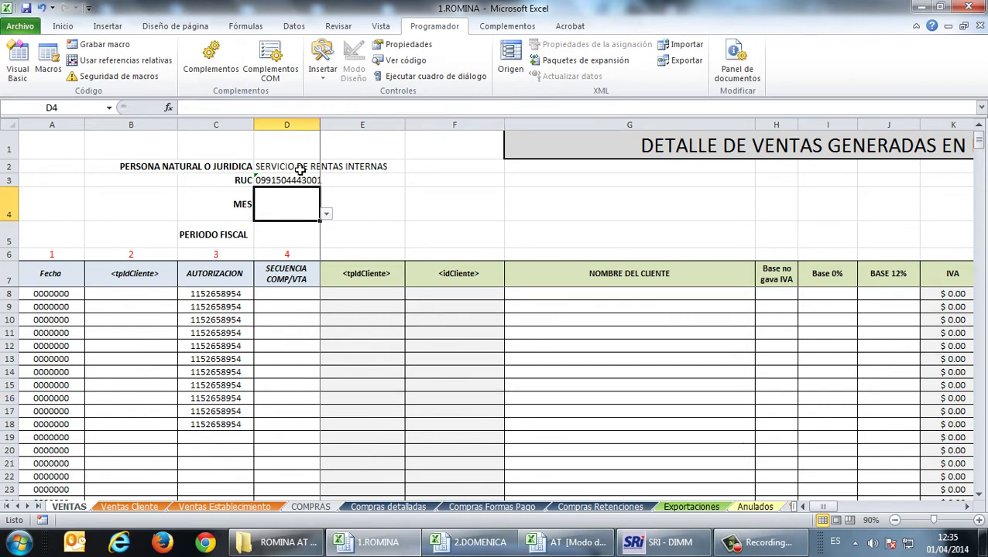
pyautogui.click(302, 166)
pyautogui.click(295, 198)
pyautogui.click(326, 216)
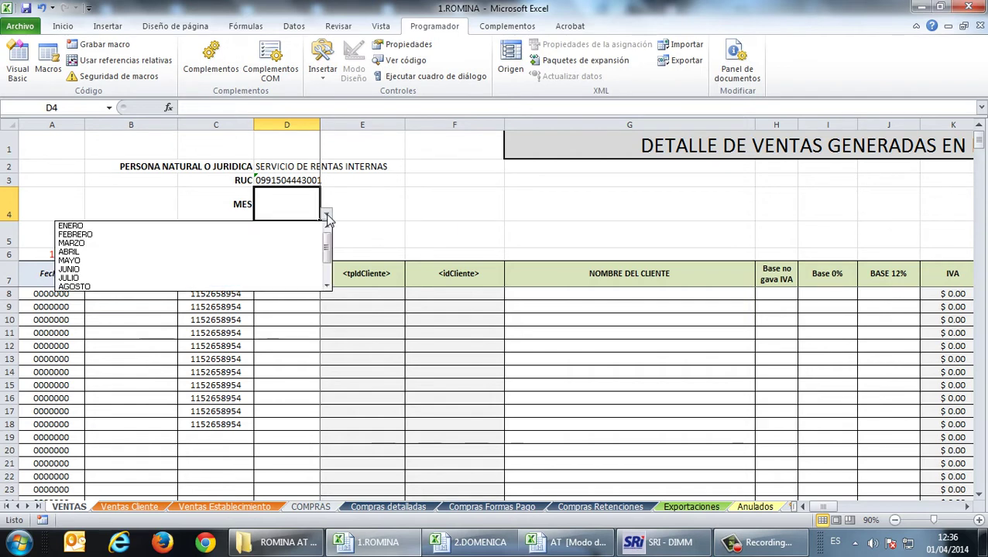
pyautogui.click(265, 224)
pyautogui.click(291, 240)
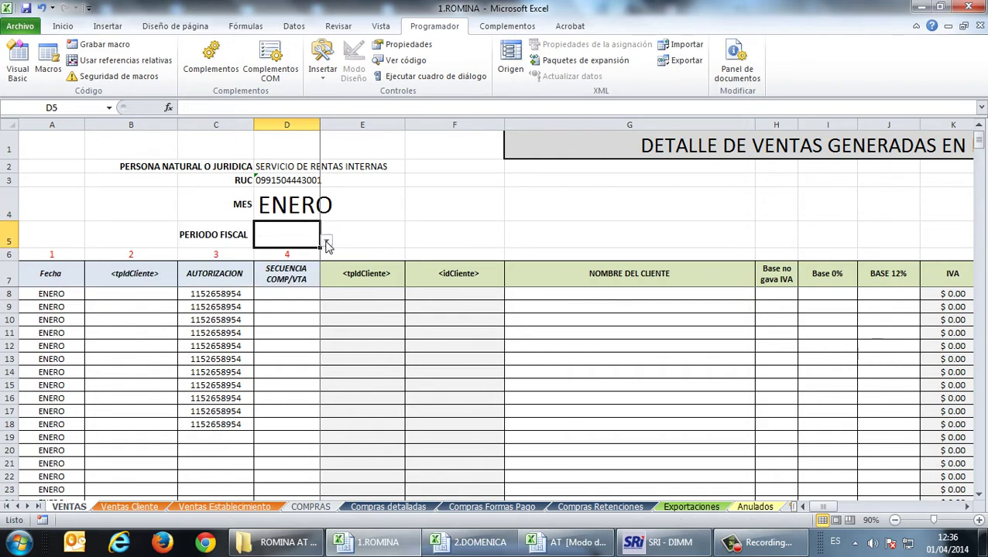
pyautogui.click(325, 241)
pyautogui.click(255, 267)
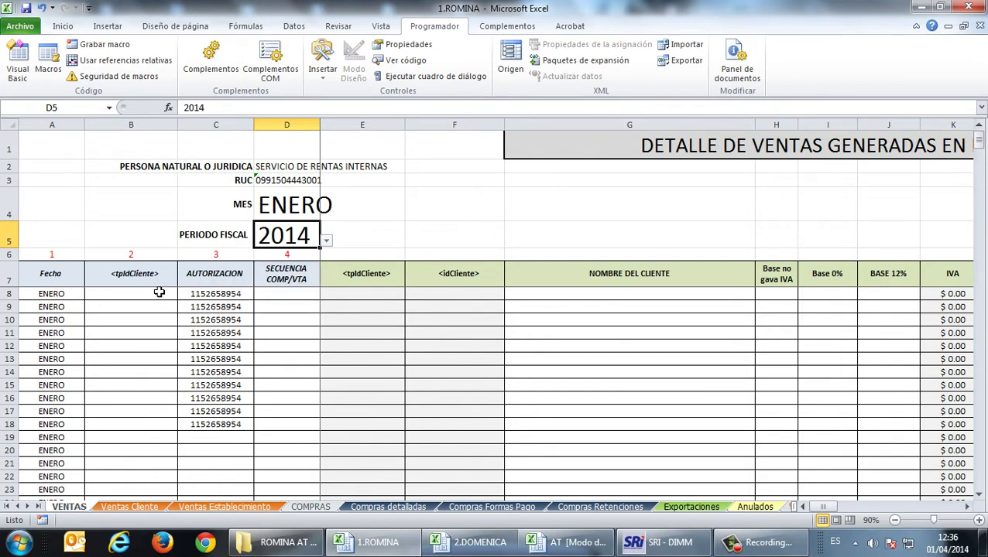
# Step: In row 8, choose RUC as the client ID type and enter 1 as the sales receipt sequence
pyautogui.click(164, 295)
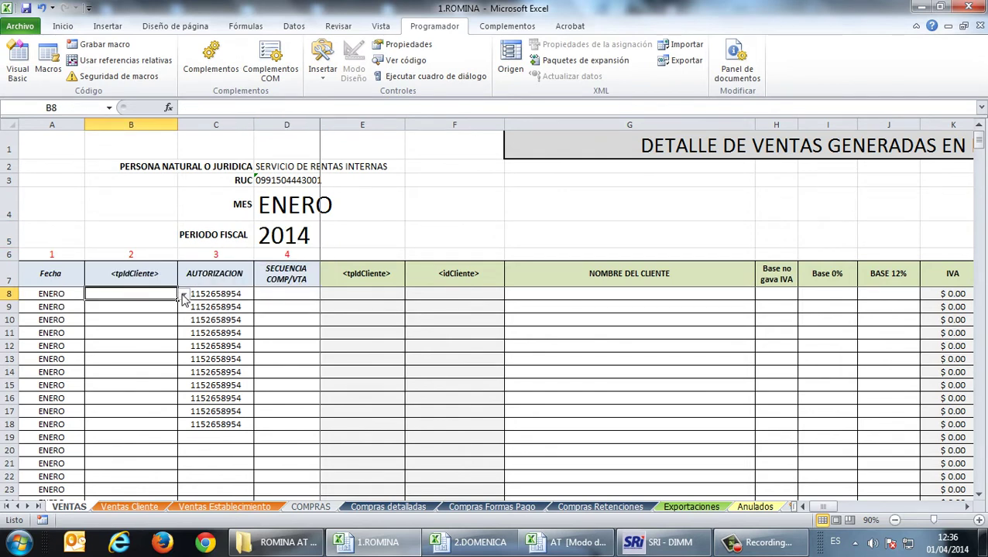
pyautogui.click(183, 295)
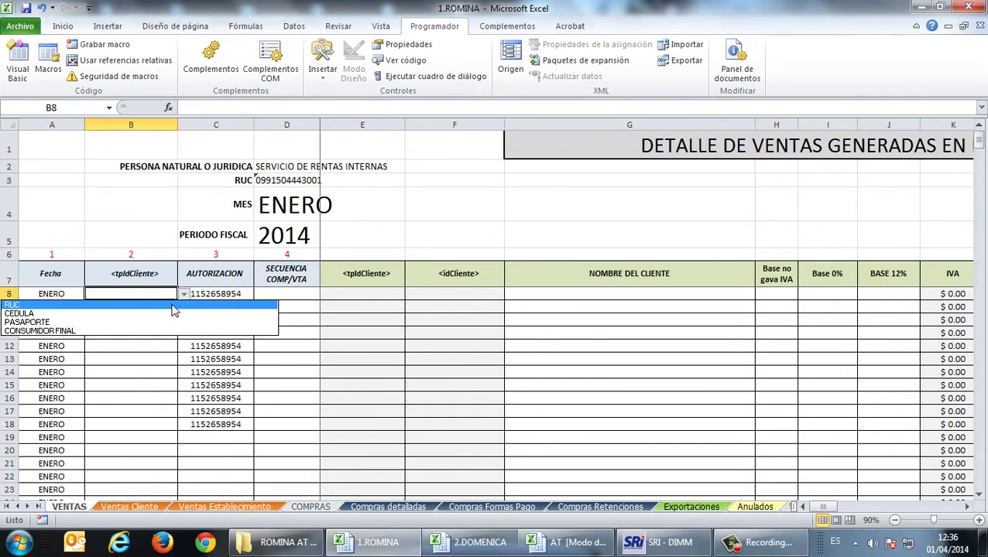
pyautogui.click(174, 306)
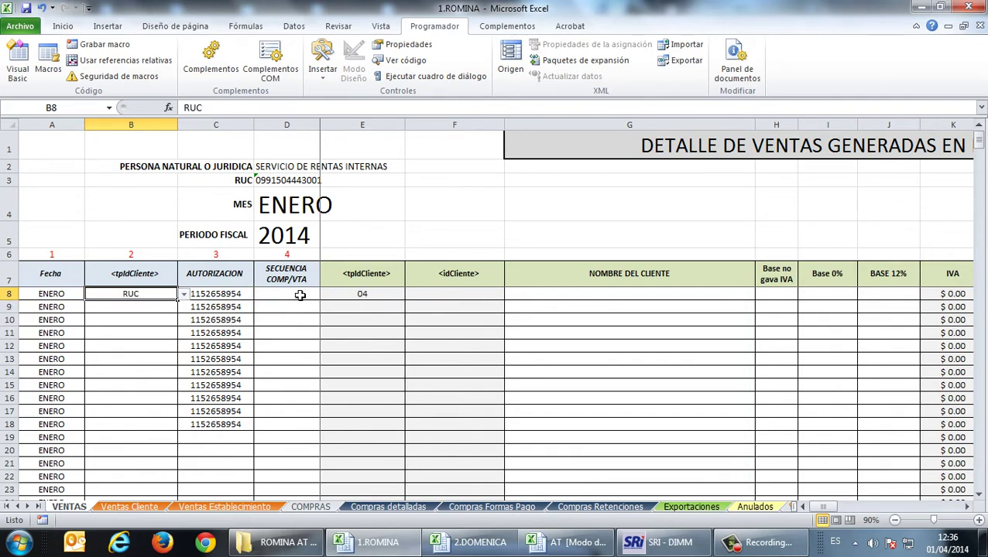
pyautogui.click(299, 295)
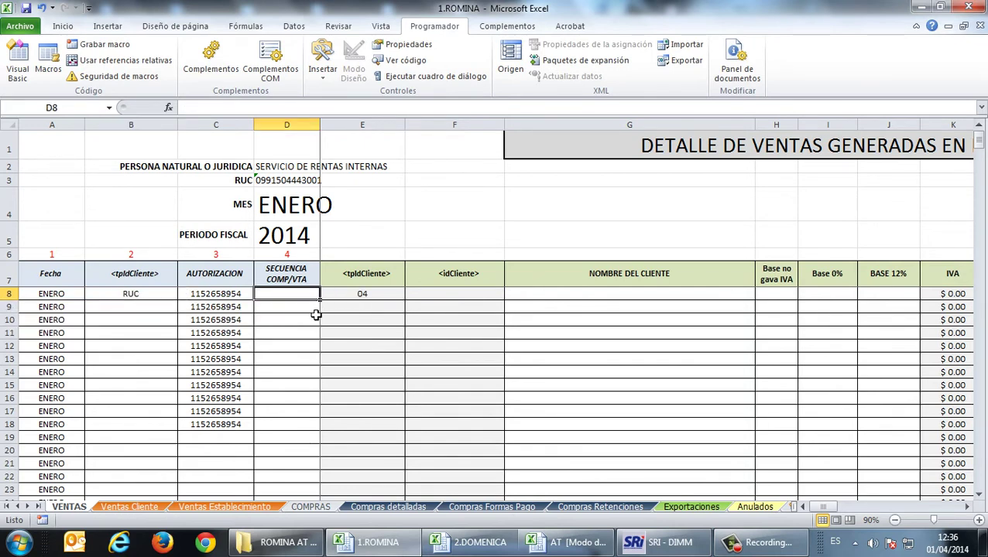
pyautogui.write('1')
pyautogui.press('Return')
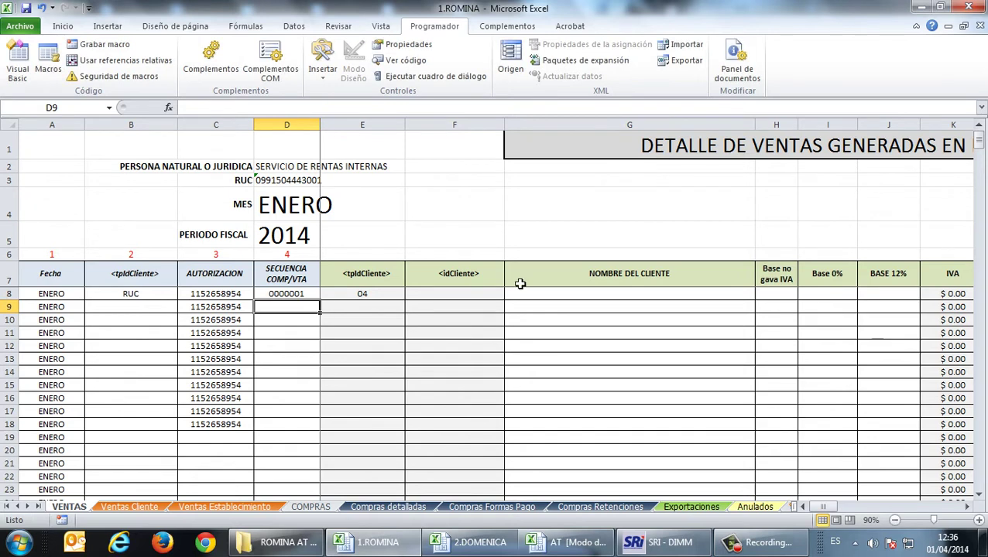
# Step: Choose LICITACION Y CONTRATOS S.A. as the client name in row 8
pyautogui.click(724, 295)
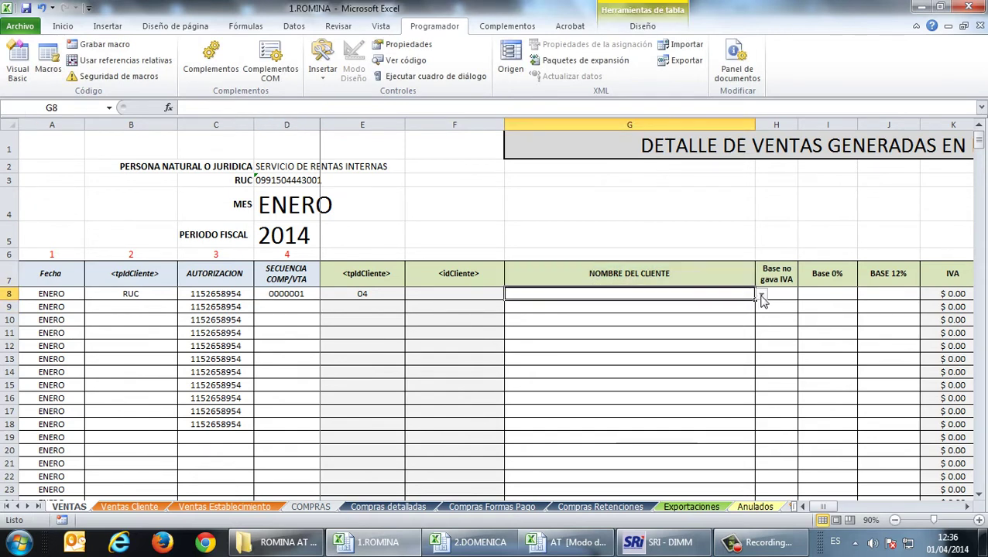
pyautogui.click(761, 294)
pyautogui.moveTo(763, 357); pyautogui.dragTo(764, 342)
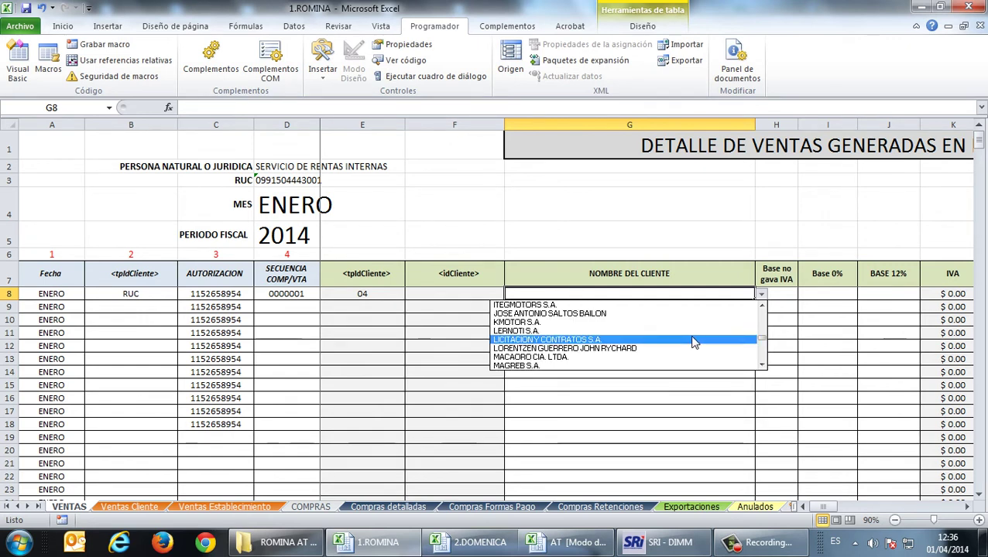
pyautogui.click(632, 340)
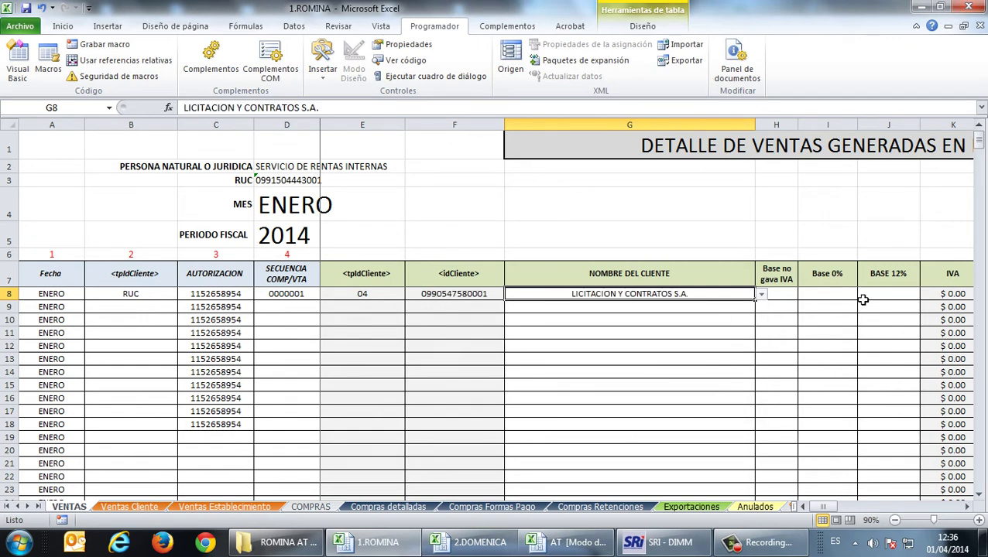
# Step: Enter 250 as the BASE 12% amount of the first sale in row 8
pyautogui.click(839, 296)
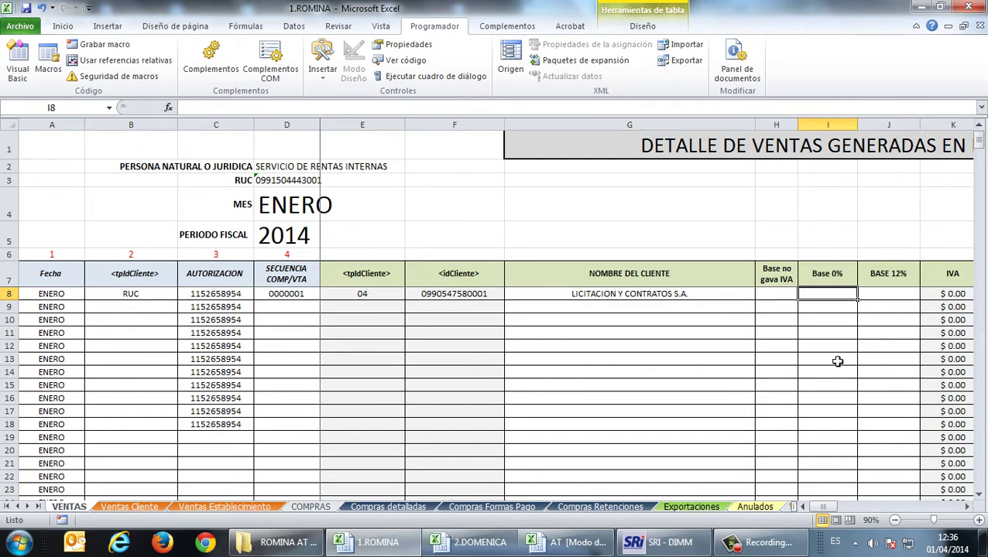
pyautogui.press('Tab')
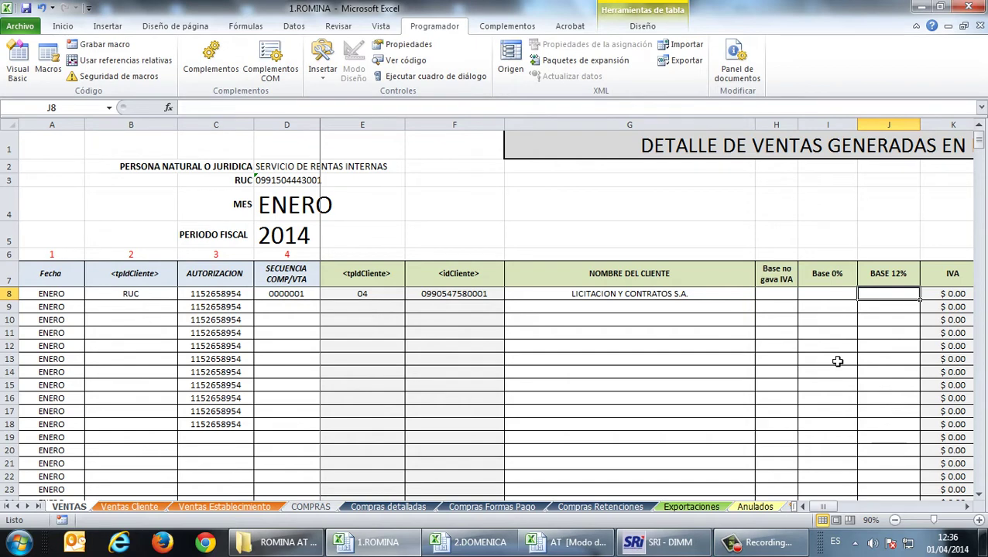
pyautogui.write('250')
pyautogui.press('Tab')
# Step: Set row 8's income retention percentage to 1% and its IVA retention percentage to 30%
pyautogui.press('Tab')
pyautogui.press('Tab')
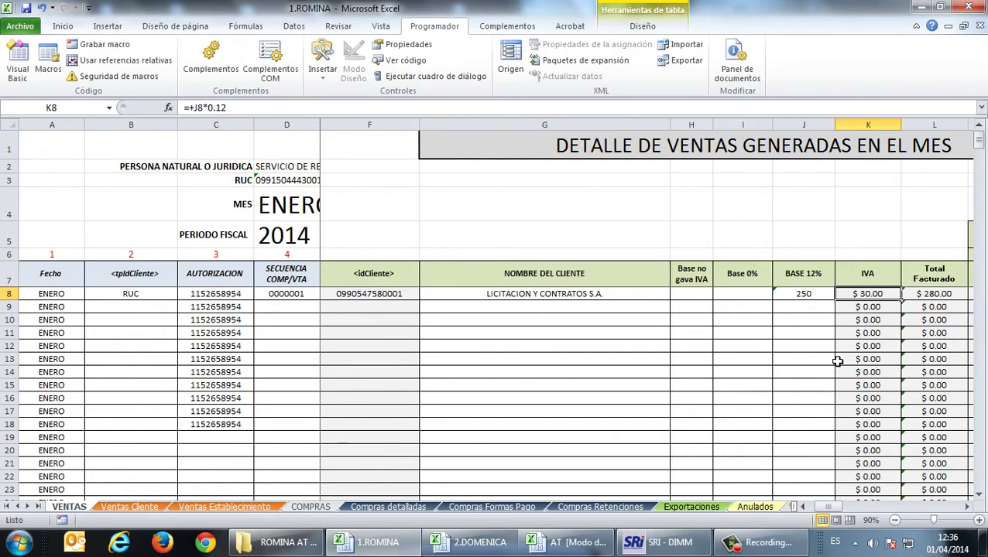
pyautogui.press('Tab')
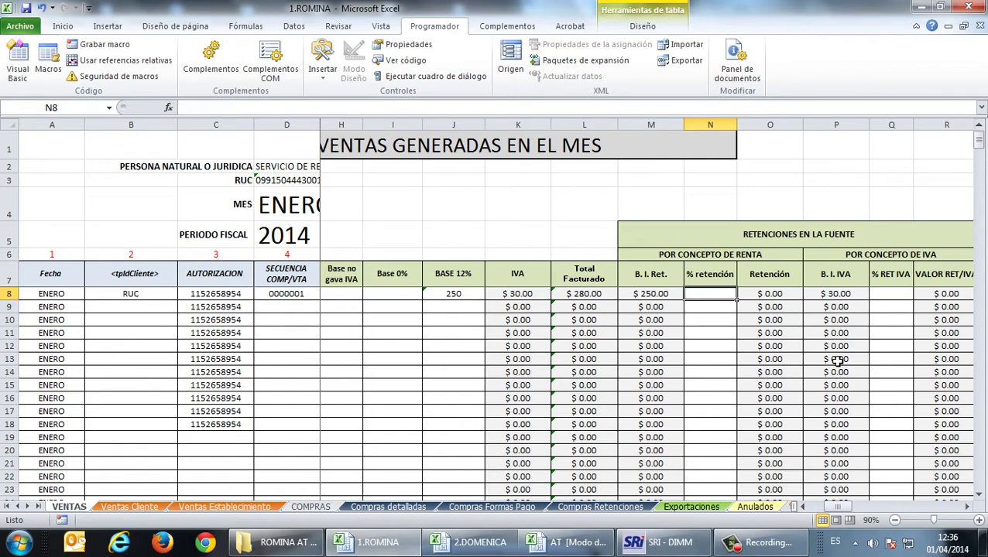
pyautogui.write('1')
pyautogui.press('Tab')
pyautogui.press('Tab')
pyautogui.press('Tab')
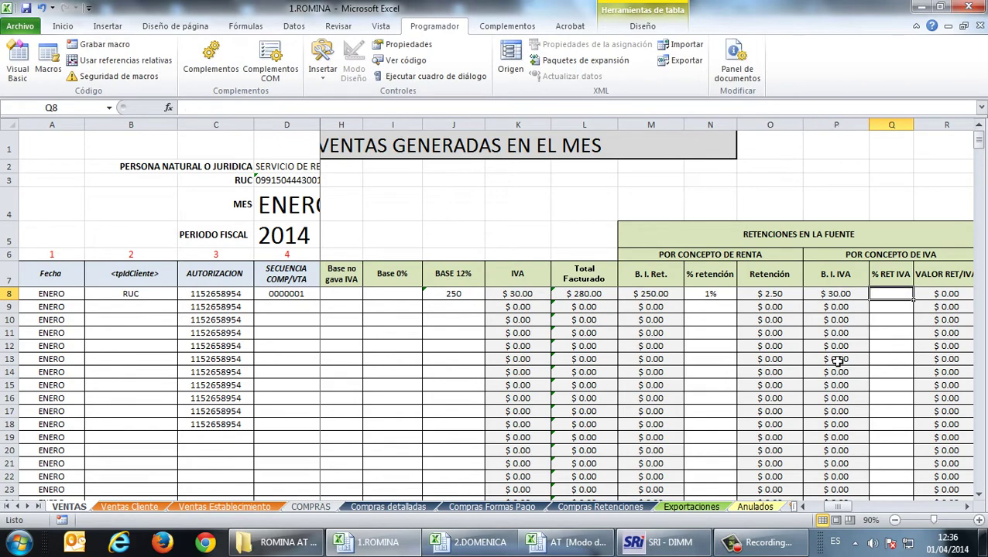
pyautogui.write('30')
pyautogui.press('Tab')
# Step: Fill in row 8's retention agent data with Establecimiento 001, Pto Emision 001 and Secuencia 123
pyautogui.press('Tab')
pyautogui.press('Tab')
pyautogui.press('Tab')
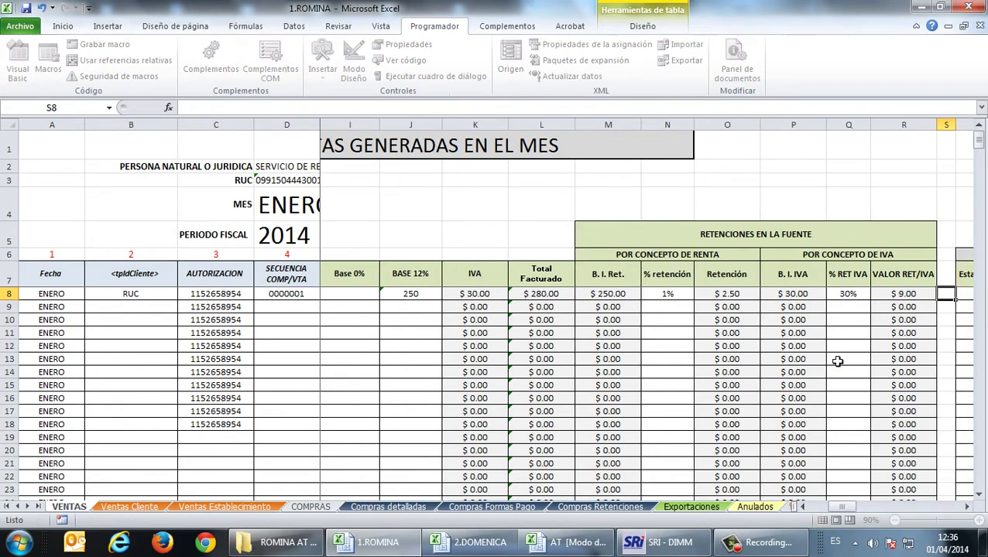
pyautogui.press('Tab')
pyautogui.press('Tab')
pyautogui.press('Left')
pyautogui.press('Left')
pyautogui.press('Left')
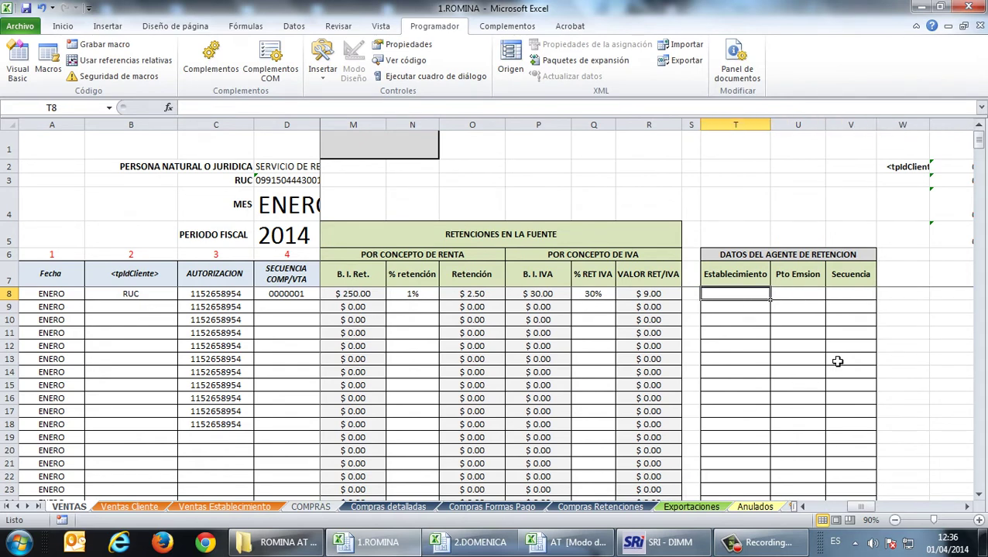
pyautogui.write('001')
pyautogui.press('Tab')
pyautogui.write('001')
pyautogui.press('Tab')
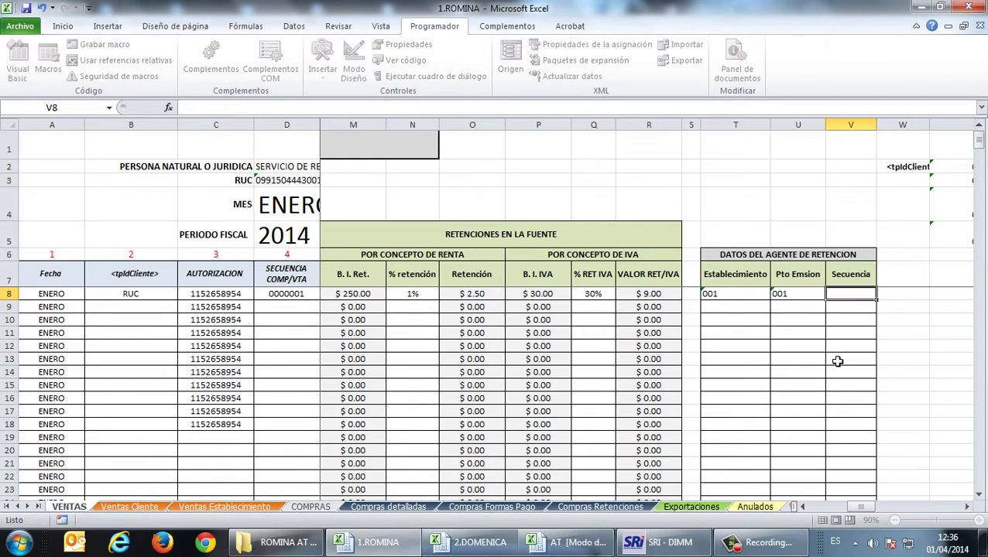
pyautogui.write('123')
pyautogui.press('Return')
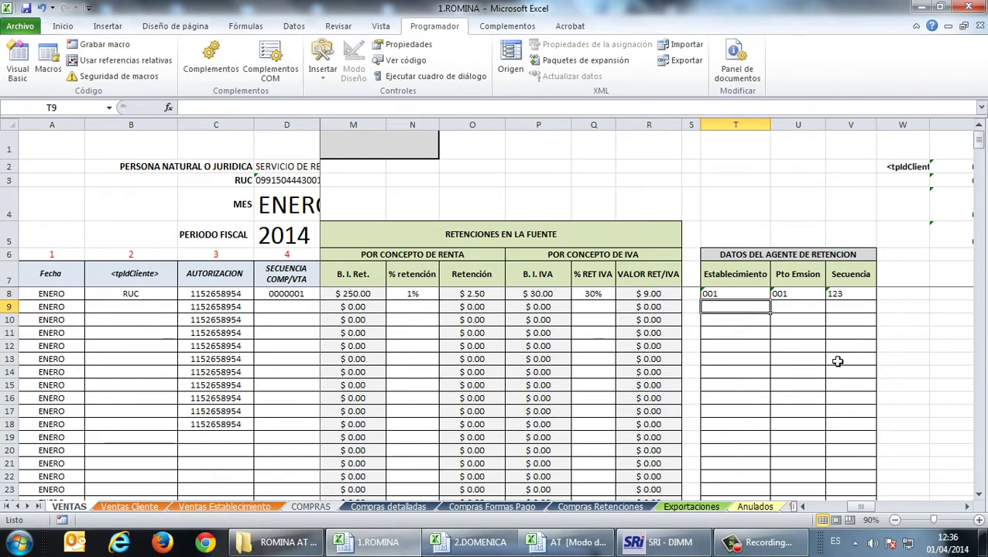
# Step: In row 9, choose RUC as the client ID type and enter 2 as the sales receipt sequence
pyautogui.press('Home')
pyautogui.press('Right')
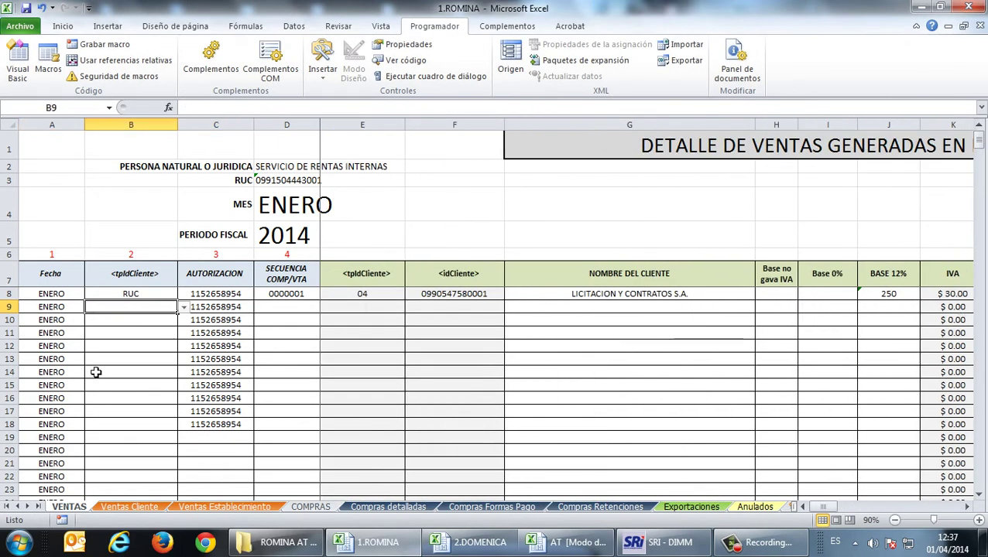
pyautogui.click(185, 308)
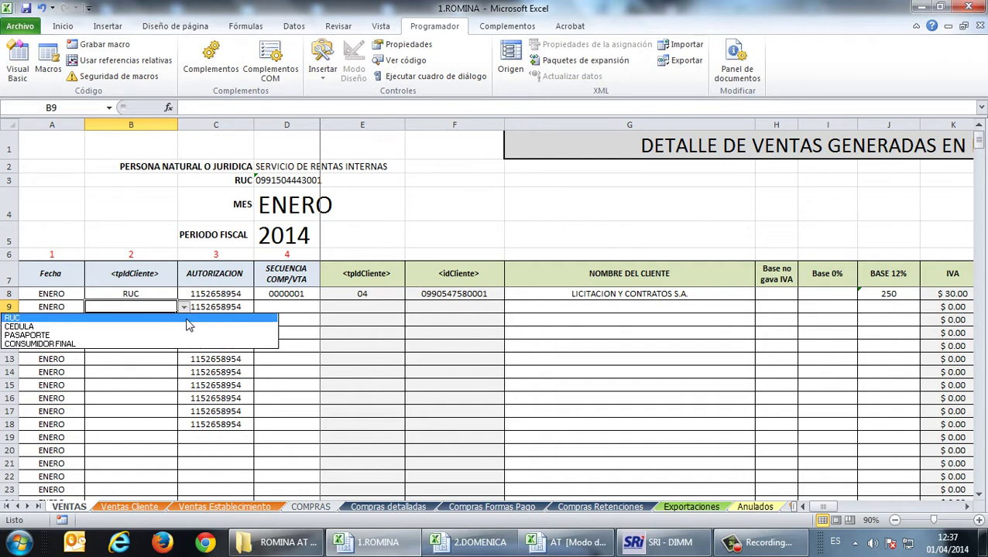
pyautogui.click(187, 319)
pyautogui.click(308, 307)
pyautogui.write('2')
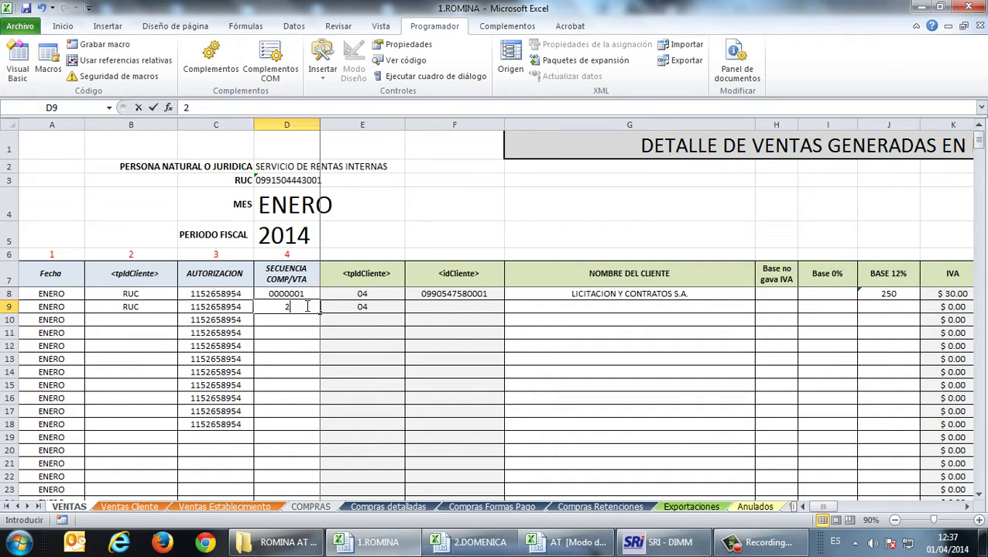
pyautogui.press('Tab')
# Step: Copy the client name LICITACION Y CONTRATOS S.A. from row 8 into row 9
pyautogui.press('Tab')
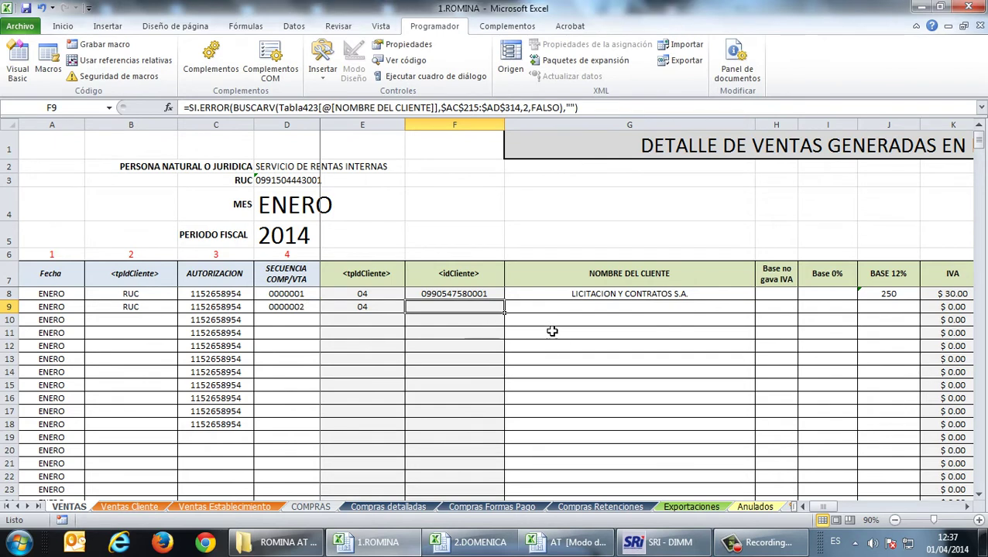
pyautogui.click(631, 300)
pyautogui.click(713, 307)
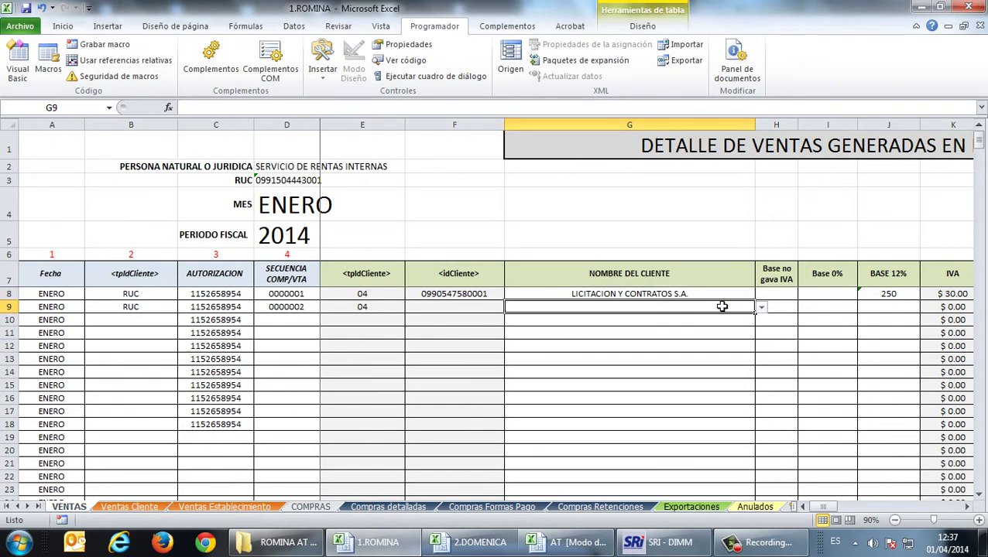
pyautogui.press('Up')
pyautogui.hotkey('ctrl', 'c')
pyautogui.click(722, 306)
pyautogui.hotkey('ctrl', 'v')
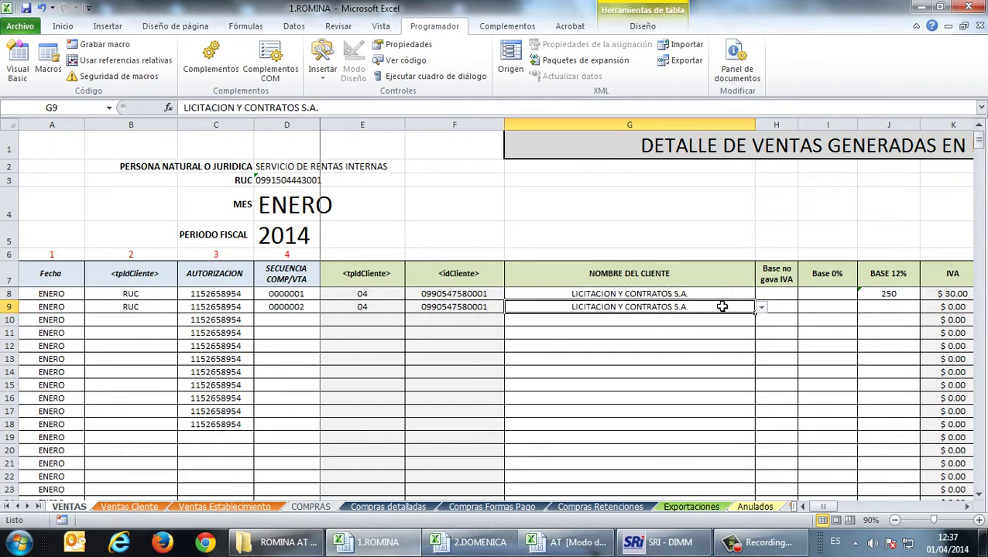
# Step: Enter 1000 as the BASE 12% amount of the second sale in row 9
pyautogui.press('Tab')
pyautogui.press('Tab')
pyautogui.press('Tab')
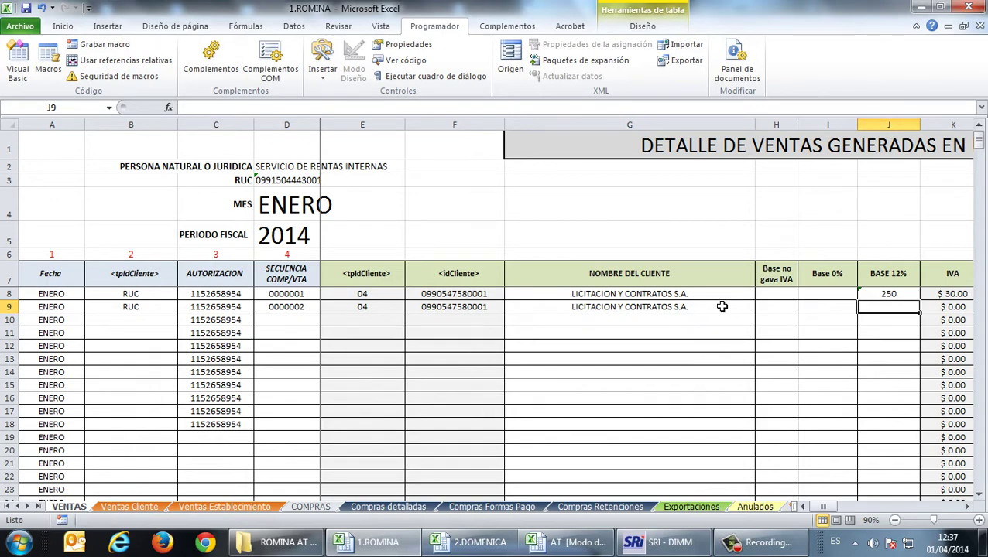
pyautogui.write('1000')
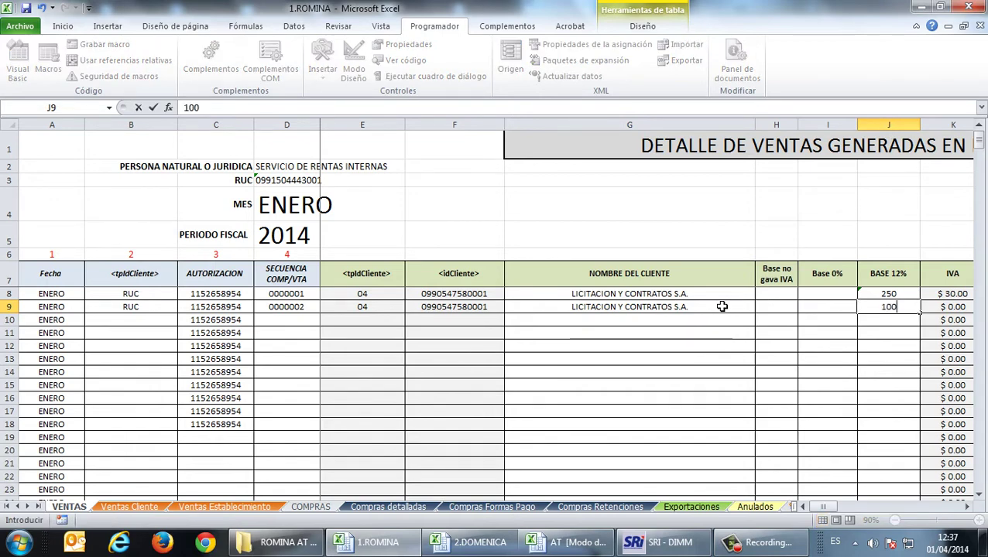
pyautogui.press('Tab')
# Step: Set the income retention percentage of the second sale in row 9 to 2%
pyautogui.press('Tab')
pyautogui.press('Tab')
pyautogui.press('Tab')
pyautogui.press('Tab')
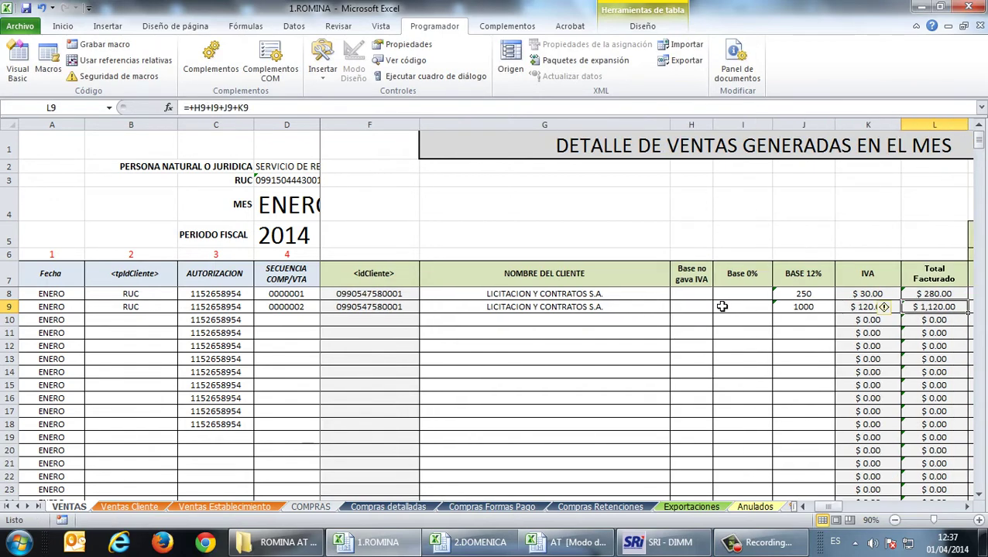
pyautogui.click(721, 306)
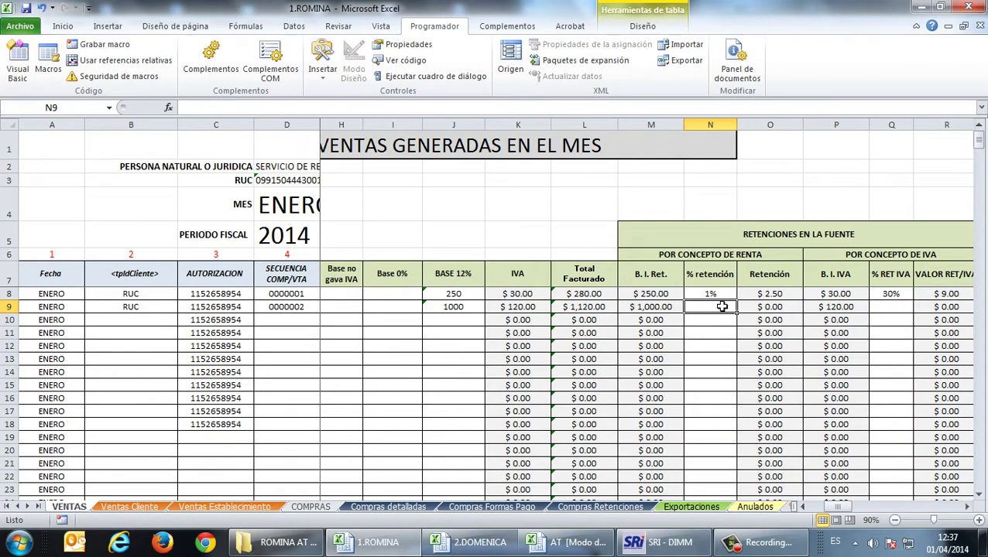
pyautogui.write('2%')
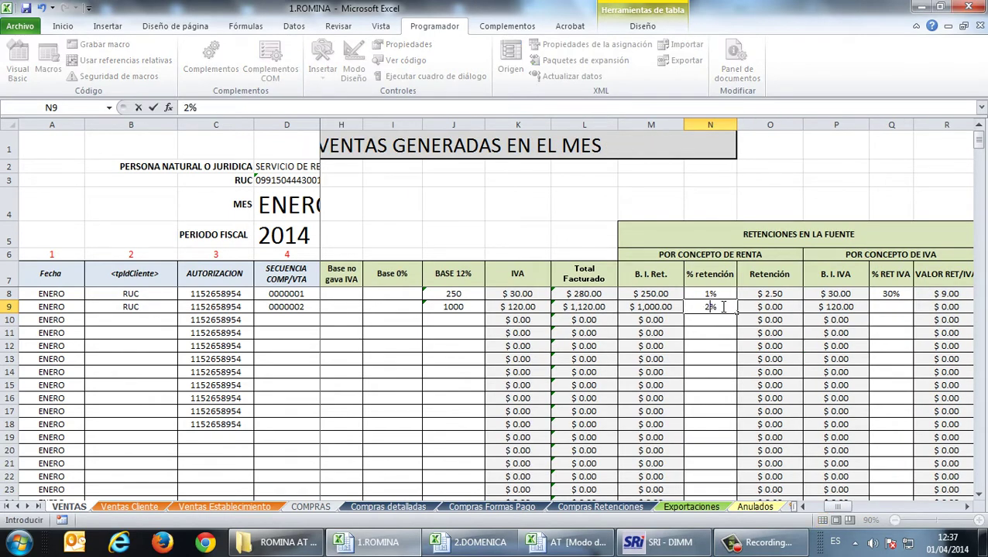
pyautogui.press('Tab')
pyautogui.press('Tab')
pyautogui.press('Tab')
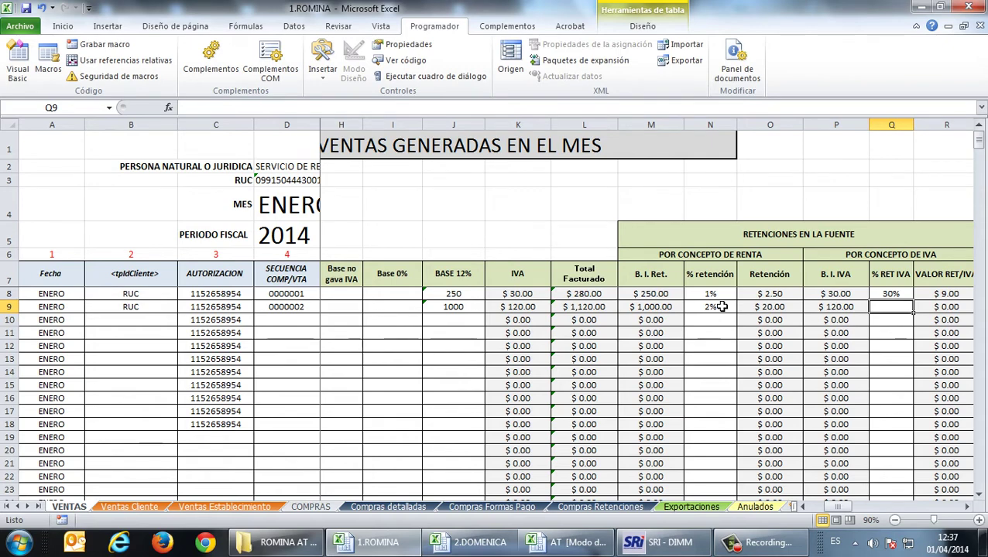
# Step: Set the IVA retention percentage (% RET IVA) of the second sale in row 9 to 70%
pyautogui.write('70%')
pyautogui.press('Tab')
pyautogui.press('Tab')
pyautogui.press('Tab')
pyautogui.press('Tab')
pyautogui.press('Tab')
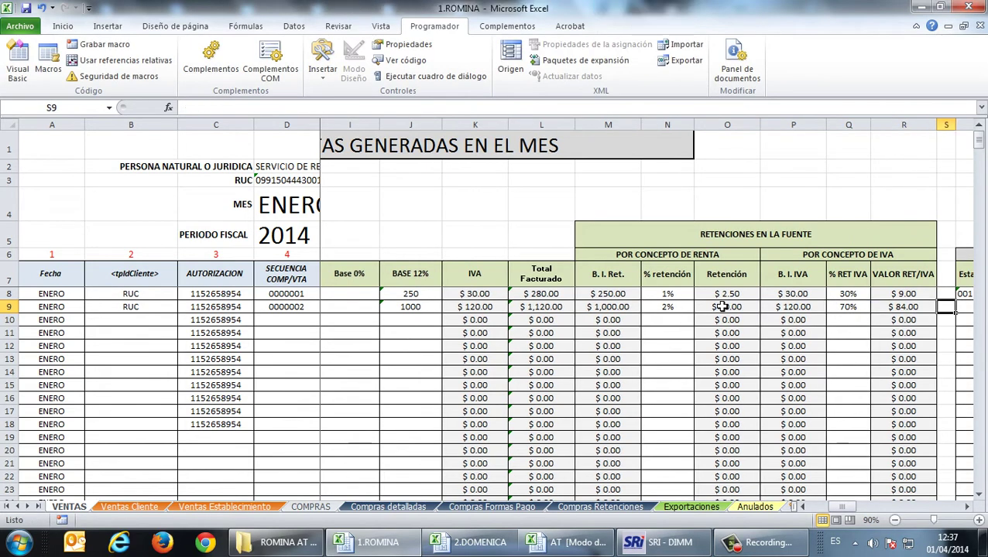
# Step: Enter the retention agent data in row 9: Establecimiento 001, Pto Emision 001 and Secuencia 12
pyautogui.press('Left')
pyautogui.press('Left')
pyautogui.write('001')
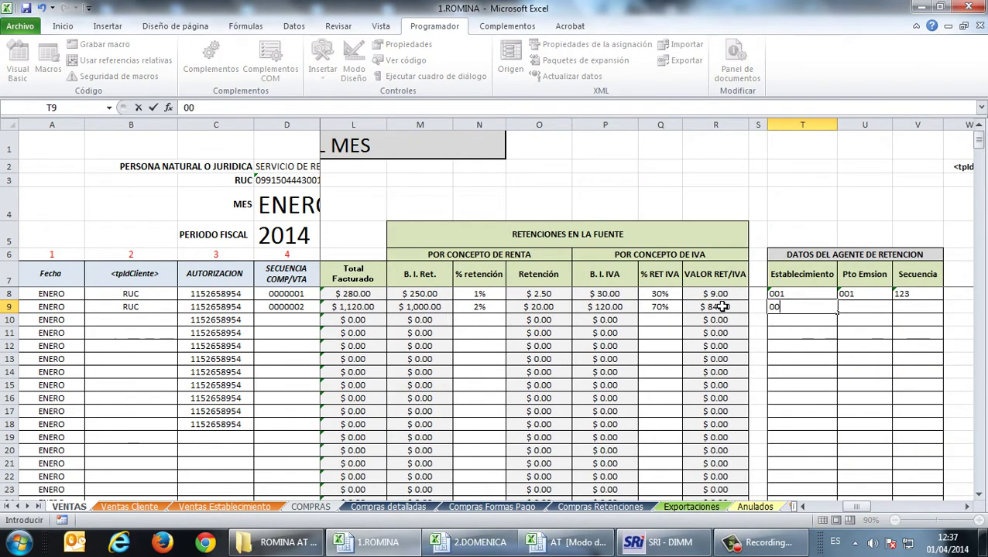
pyautogui.press('Tab')
pyautogui.write('001')
pyautogui.press('Tab')
pyautogui.write('12')
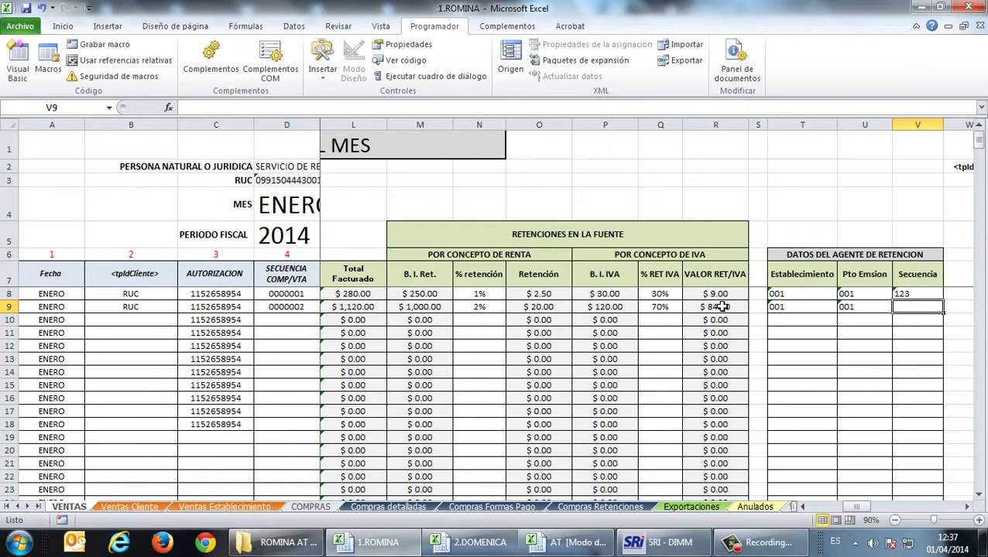
pyautogui.press('Return')
# Step: In row 10, choose CEDULA as the client ID type and enter 3 as the sales receipt sequence
pyautogui.press('Left')
pyautogui.press('Left')
pyautogui.press('Left')
pyautogui.press('Left')
pyautogui.press('Left')
pyautogui.press('Left')
pyautogui.press('Left')
pyautogui.press('Left')
pyautogui.press('Left')
pyautogui.press('Left')
pyautogui.press('Left')
pyautogui.press('Left')
pyautogui.press('Left')
pyautogui.press('Left')
pyautogui.press('Left')
pyautogui.press('Left')
pyautogui.press('Left')
pyautogui.press('Left')
pyautogui.press('Left')
pyautogui.press('Left')
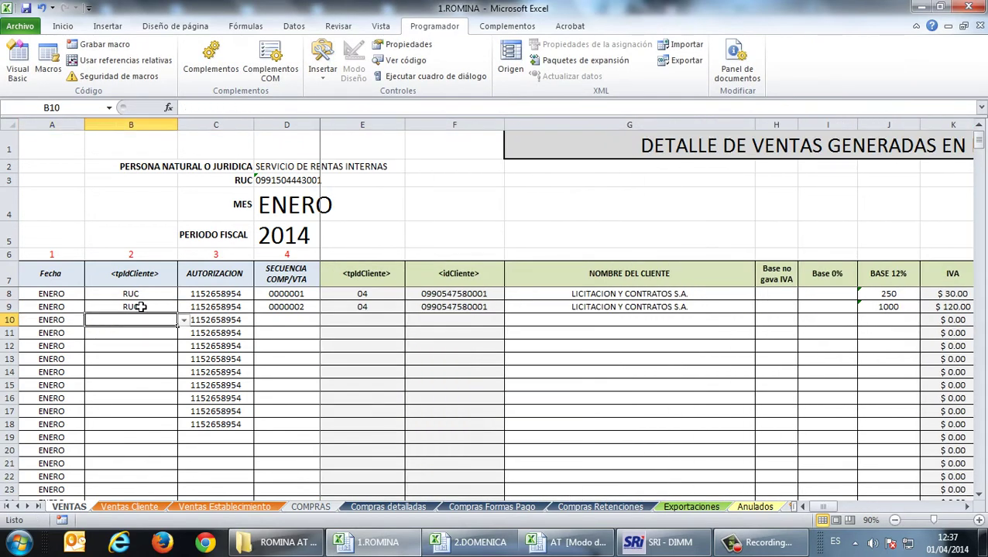
pyautogui.click(184, 320)
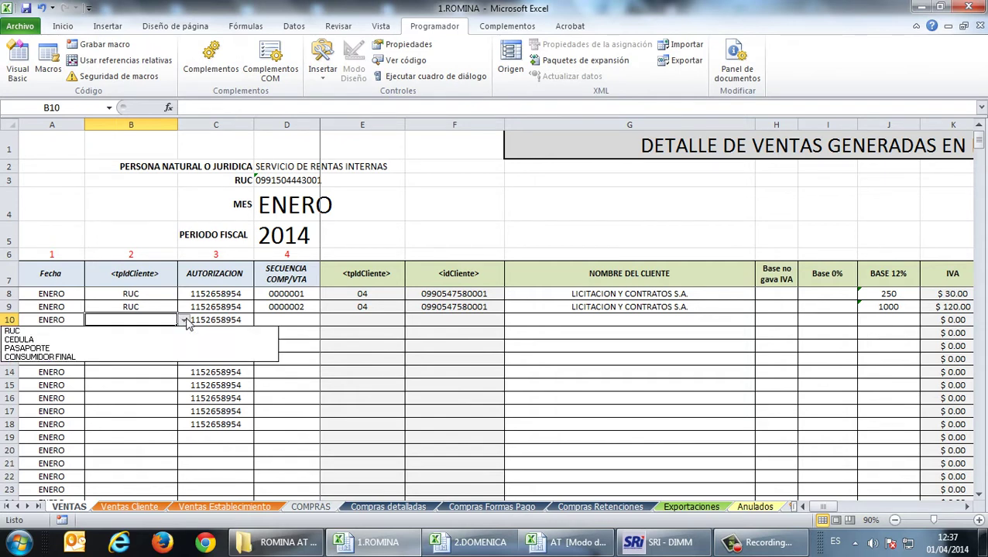
pyautogui.click(183, 340)
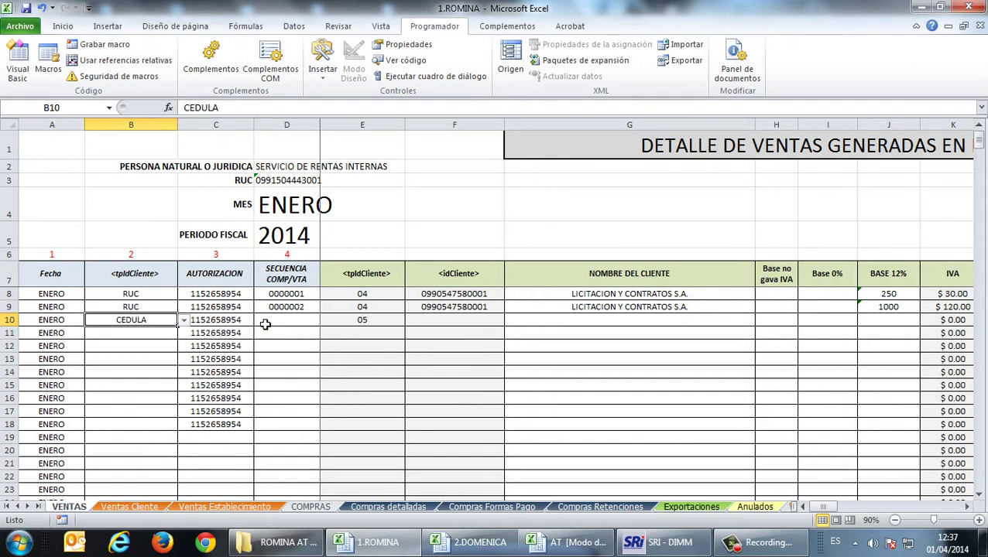
pyautogui.click(313, 322)
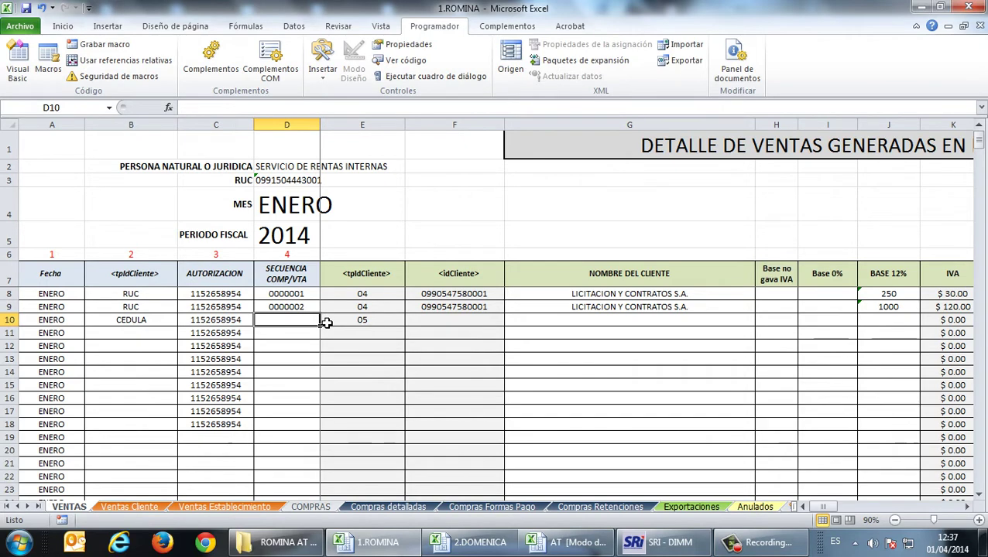
pyautogui.write('3')
# Step: Select the engineer listed with the "ING." title as the client name in row 10
pyautogui.press('Tab')
pyautogui.press('Tab')
pyautogui.press('Tab')
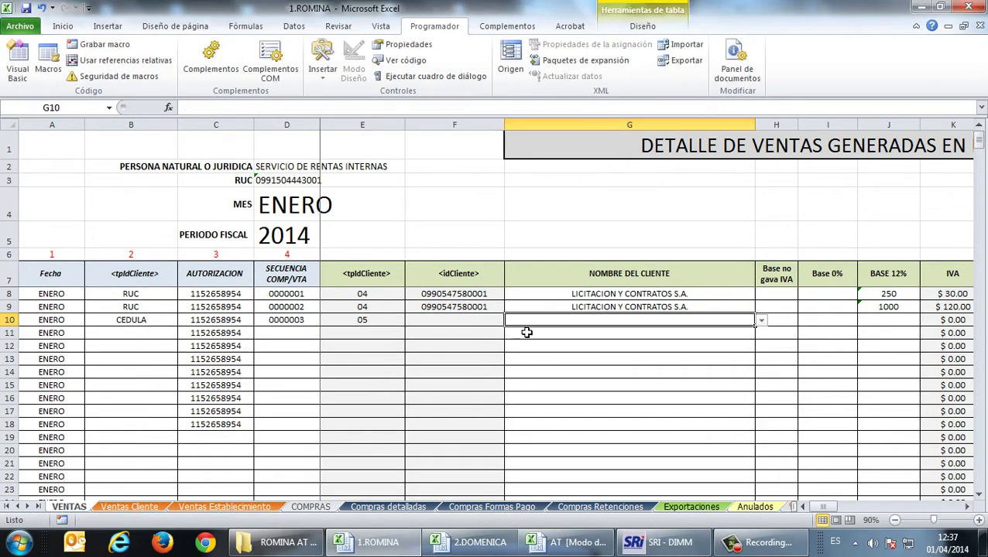
pyautogui.click(761, 320)
pyautogui.moveTo(762, 389); pyautogui.dragTo(762, 361)
pyautogui.click(721, 358)
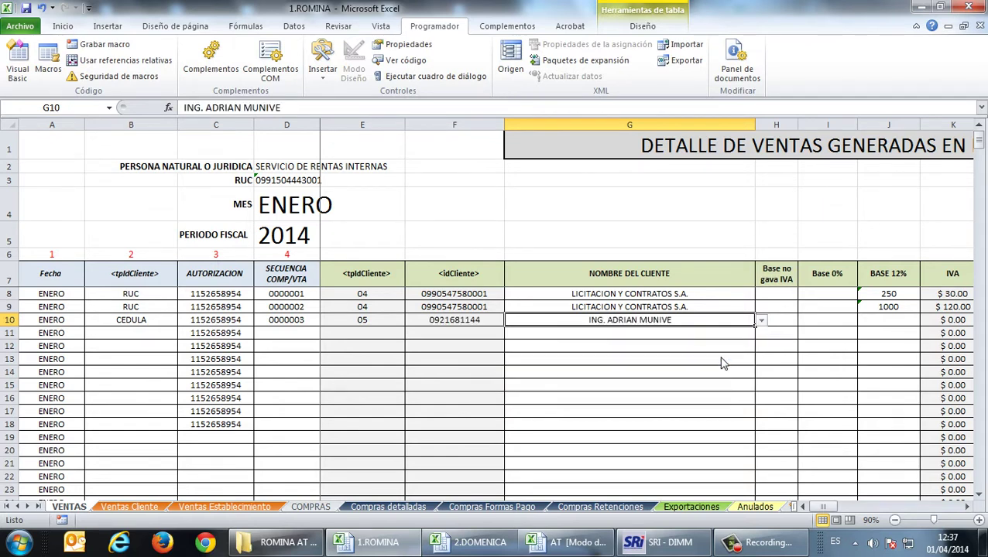
# Step: Enter 500 as the BASE 12% amount of the third sale in row 10, leaving its retention percentage blank
pyautogui.press('Right')
pyautogui.press('Right')
pyautogui.press('Right')
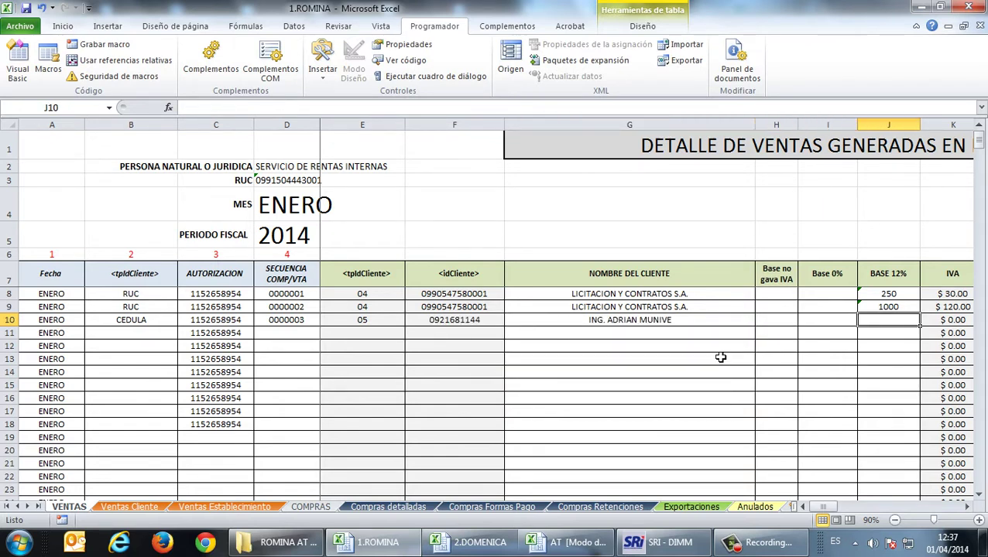
pyautogui.write('500')
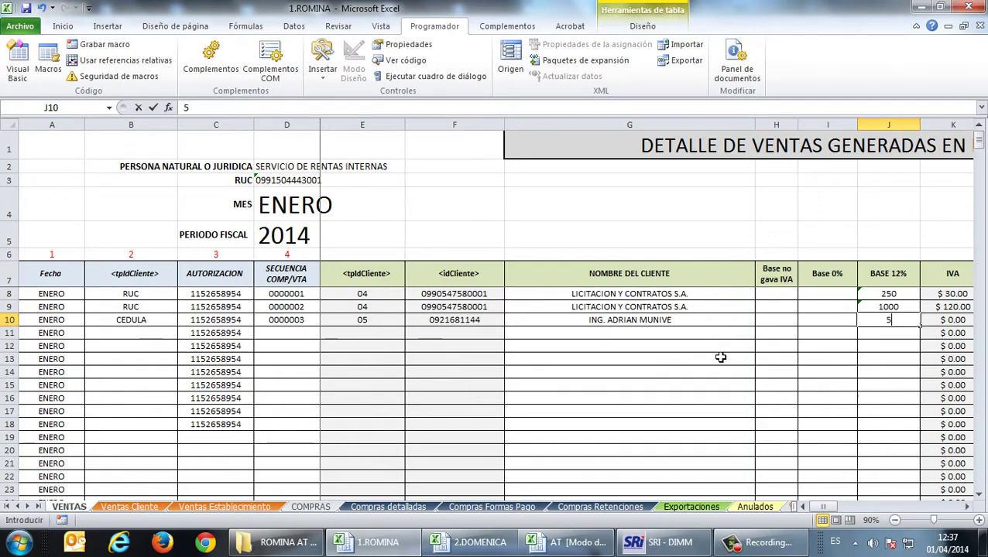
pyautogui.press('Right')
pyautogui.press('Right')
pyautogui.press('Right')
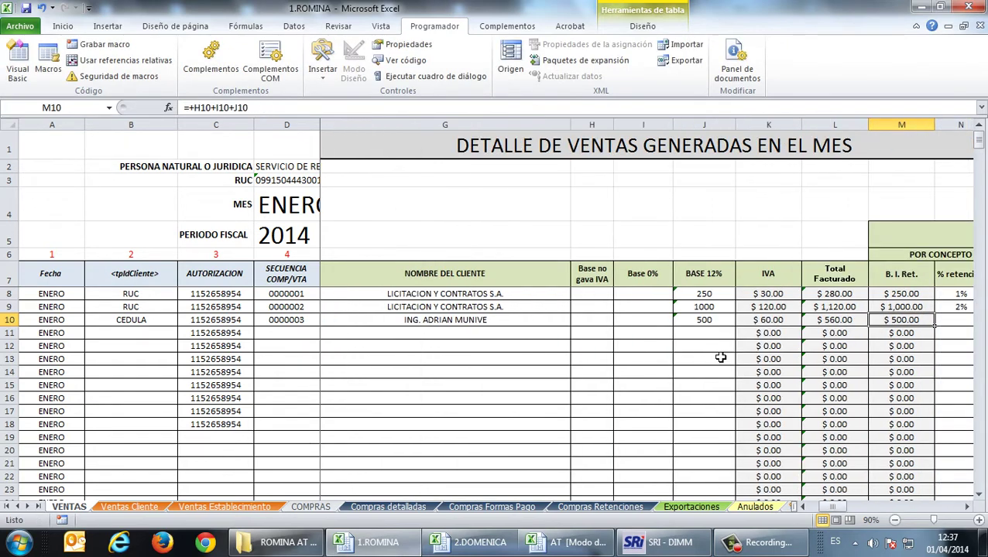
pyautogui.press('Right')
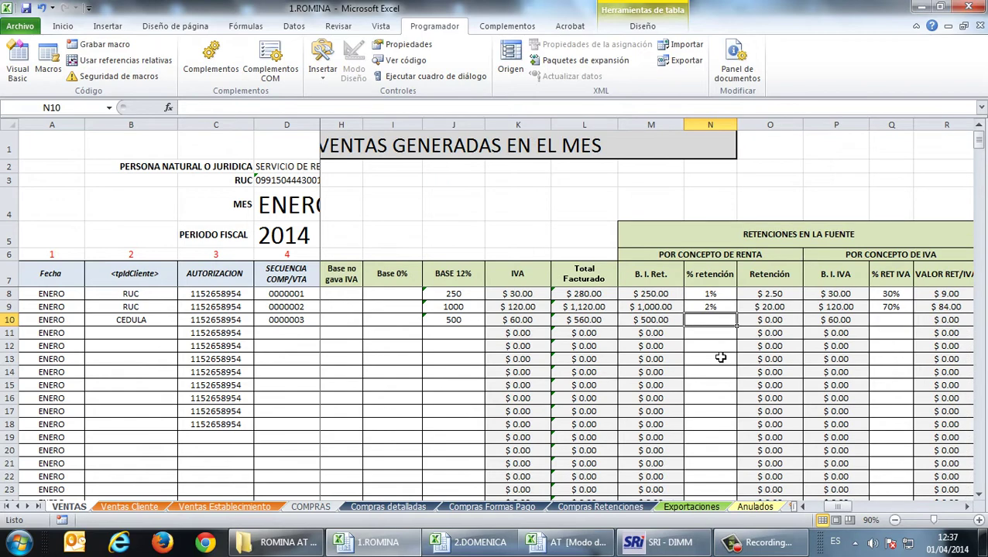
# Step: In row 11, choose PASAPORTE as the client ID type and enter 4 as the sales receipt sequence
pyautogui.press('Down')
pyautogui.press('Left')
pyautogui.press('Left')
pyautogui.press('Left')
pyautogui.press('Left')
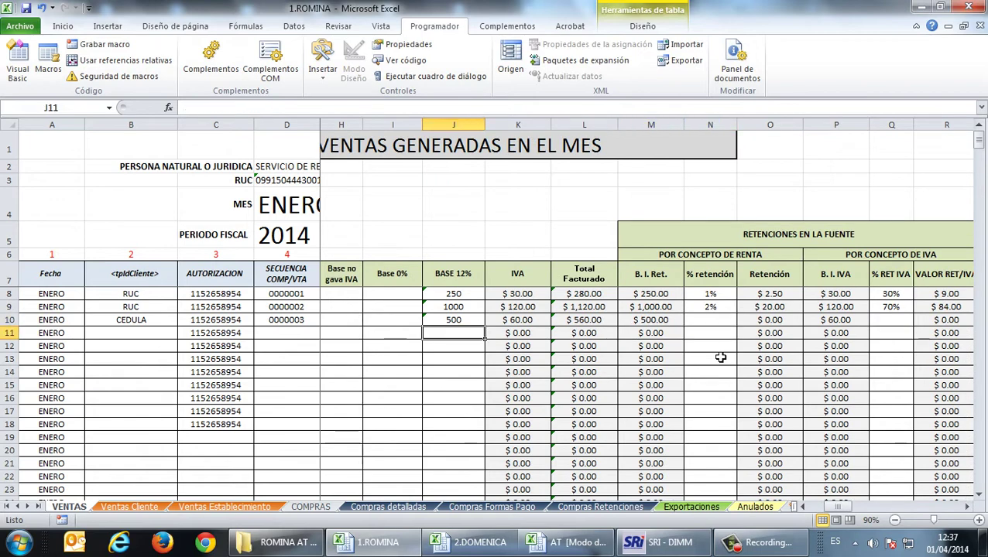
pyautogui.press('Home')
pyautogui.press('Right')
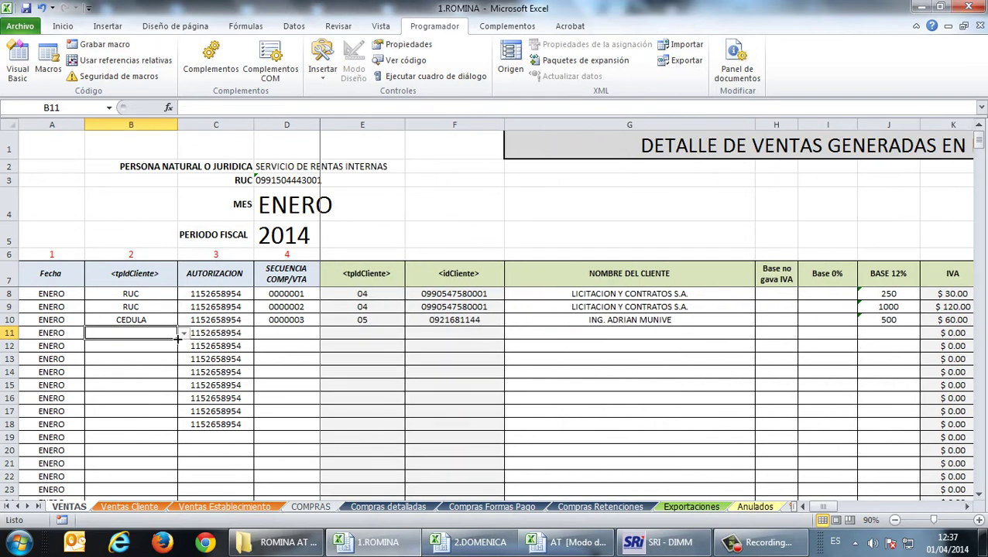
pyautogui.click(184, 334)
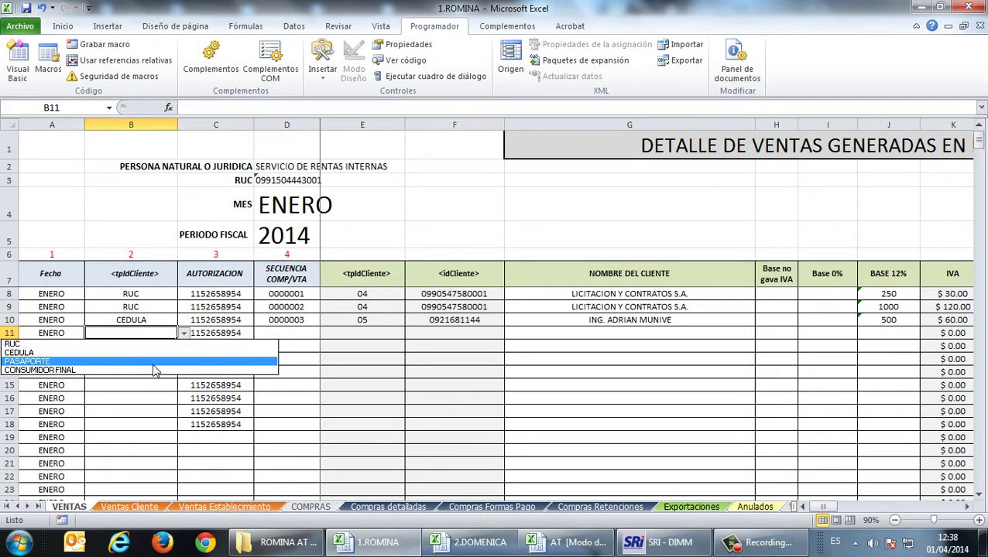
pyautogui.click(152, 361)
pyautogui.click(289, 334)
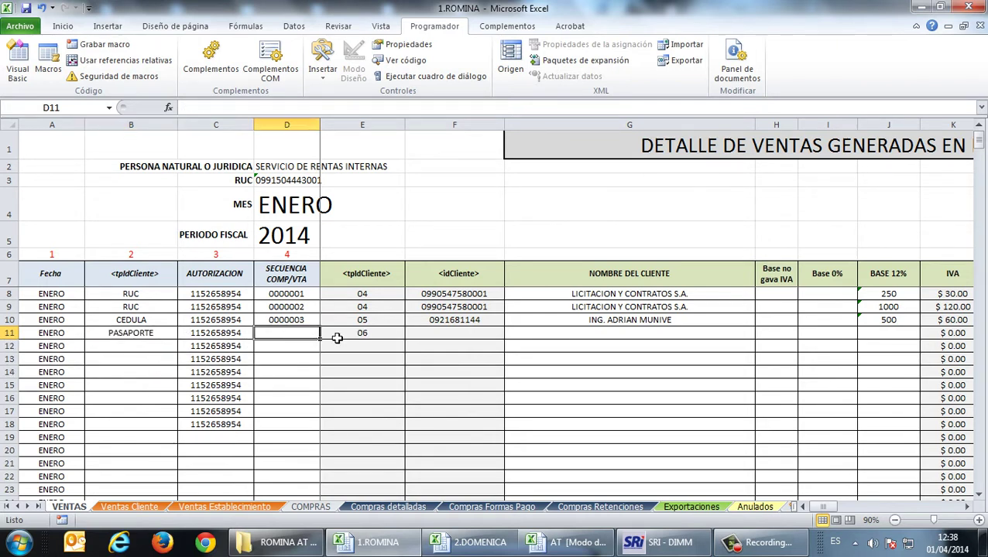
pyautogui.write('4')
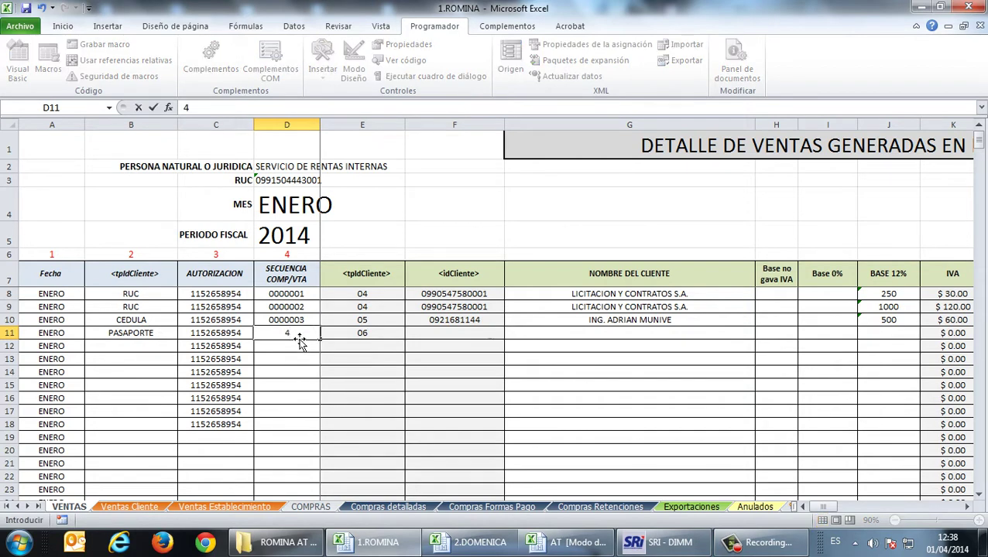
# Step: Select PASCH CONSULTING GROUP INC. as the client name in row 11
pyautogui.press('Tab')
pyautogui.press('Tab')
pyautogui.press('Tab')
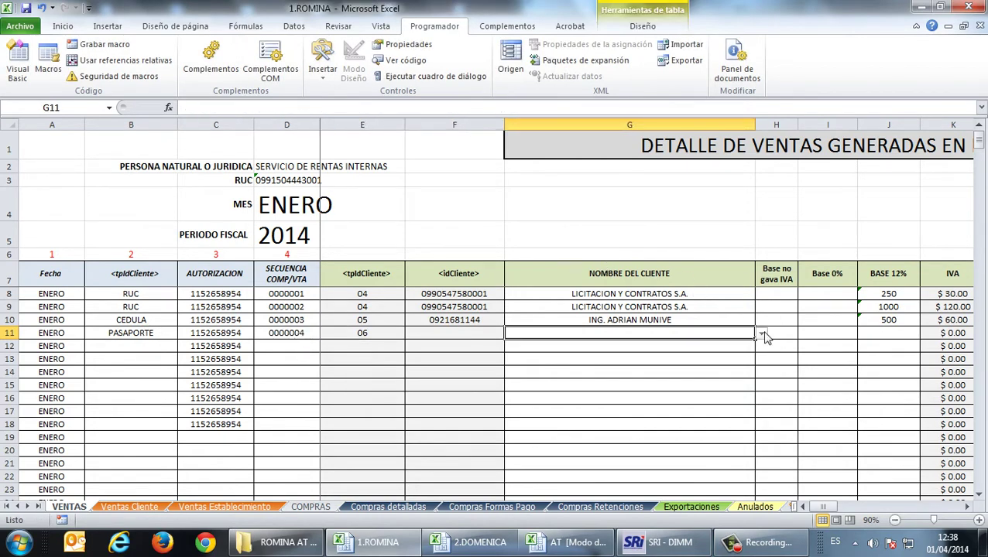
pyautogui.click(762, 334)
pyautogui.scroll(3, 763, 397)
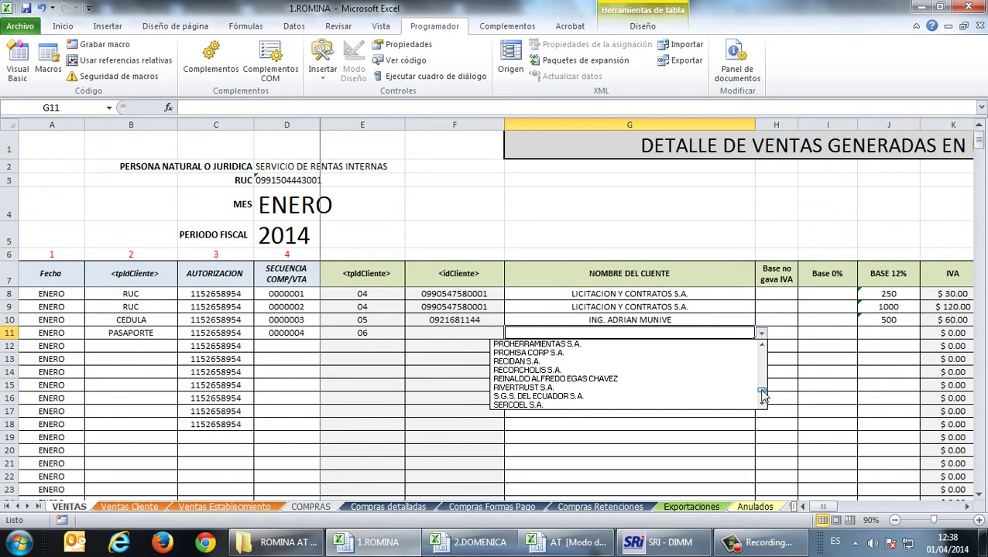
pyautogui.moveTo(762, 394); pyautogui.dragTo(764, 392)
pyautogui.scroll(1, 763, 392)
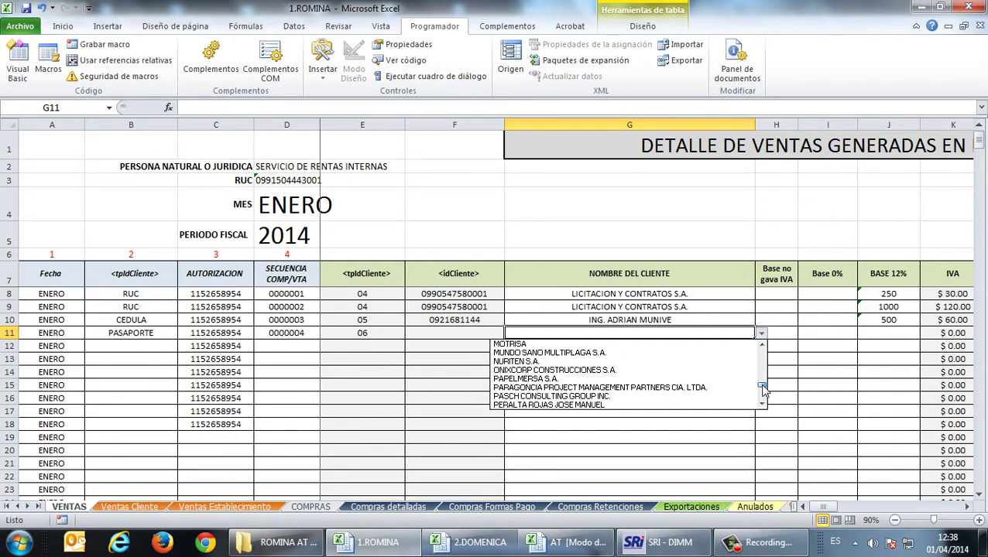
pyautogui.click(714, 396)
# Step: Enter 650.32 as the BASE 12% amount of the fourth sale in row 11
pyautogui.press('Tab')
pyautogui.press('Tab')
pyautogui.press('Tab')
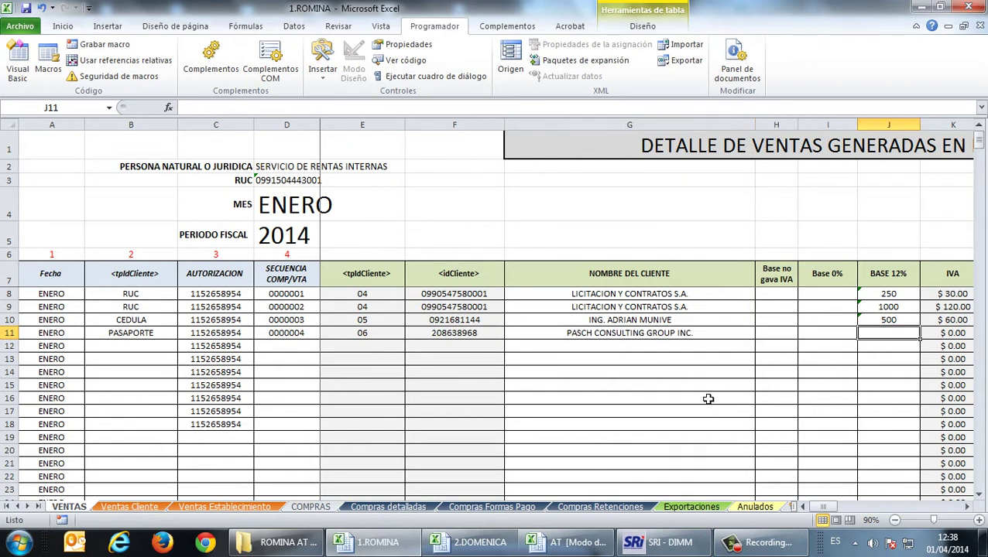
pyautogui.write('650.32')
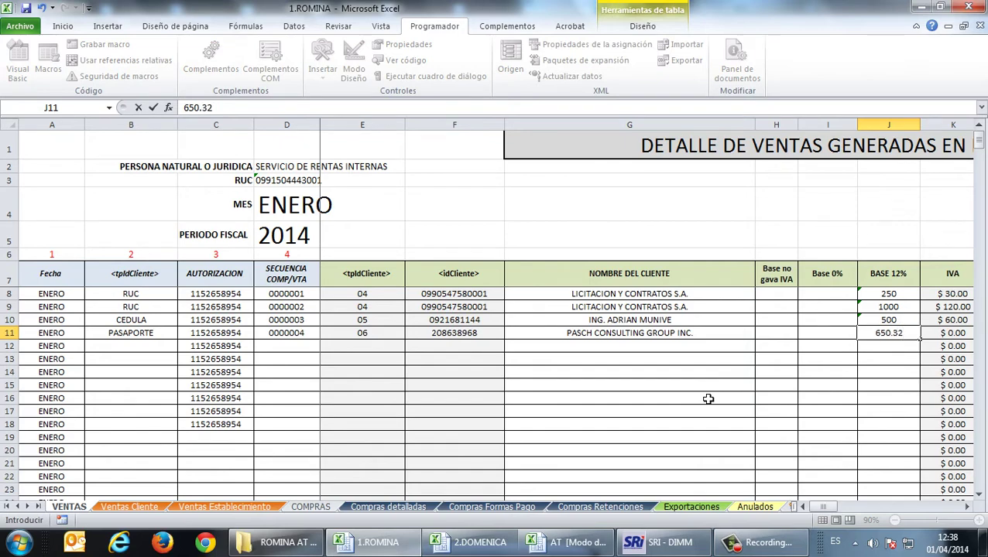
pyautogui.press('Tab')
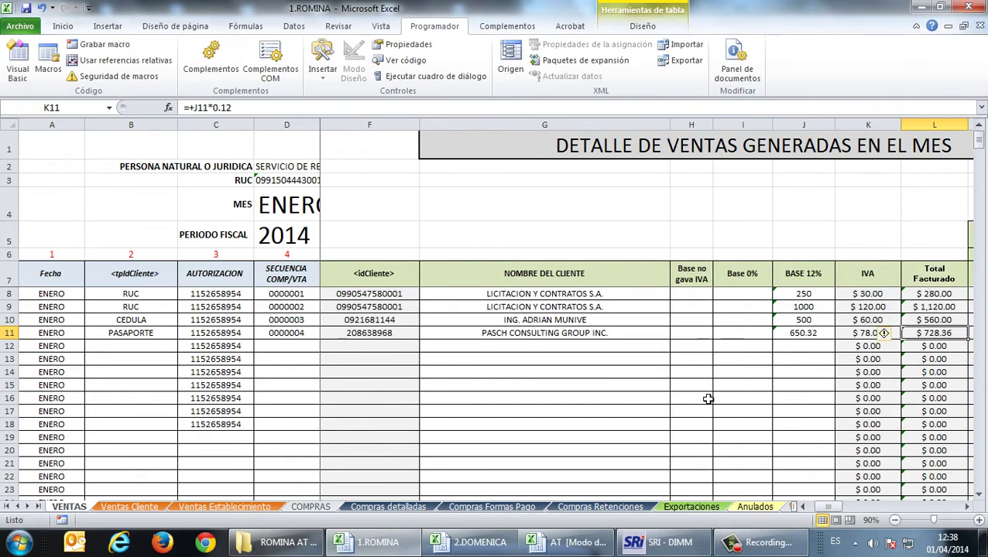
pyautogui.press('Tab')
pyautogui.press('Tab')
pyautogui.press('Tab')
# Step: In row 12, choose CEDULA as the client ID type and enter 5 as the sales receipt sequence
pyautogui.press('Down')
pyautogui.press('Left')
pyautogui.press('Left')
pyautogui.press('Left')
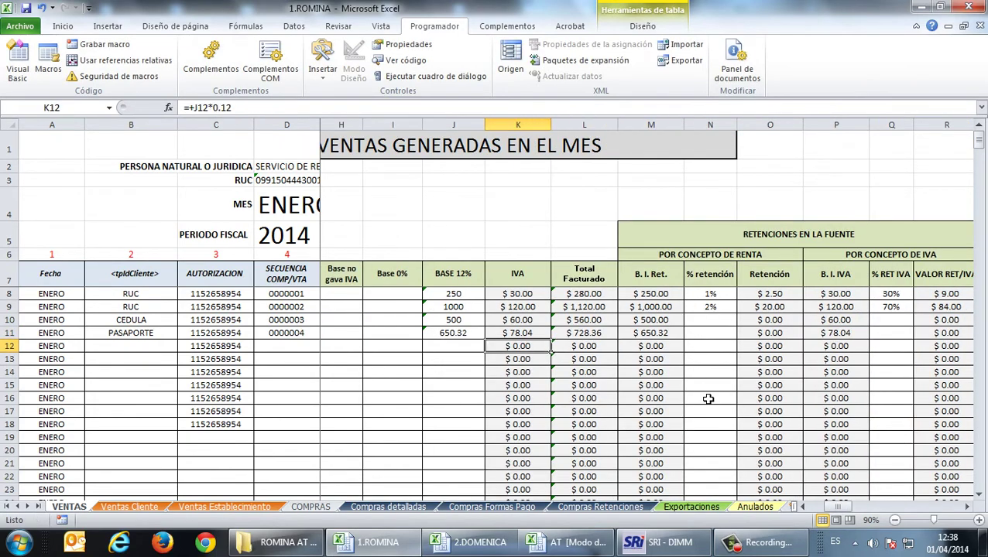
pyautogui.press('Home')
pyautogui.press('Right')
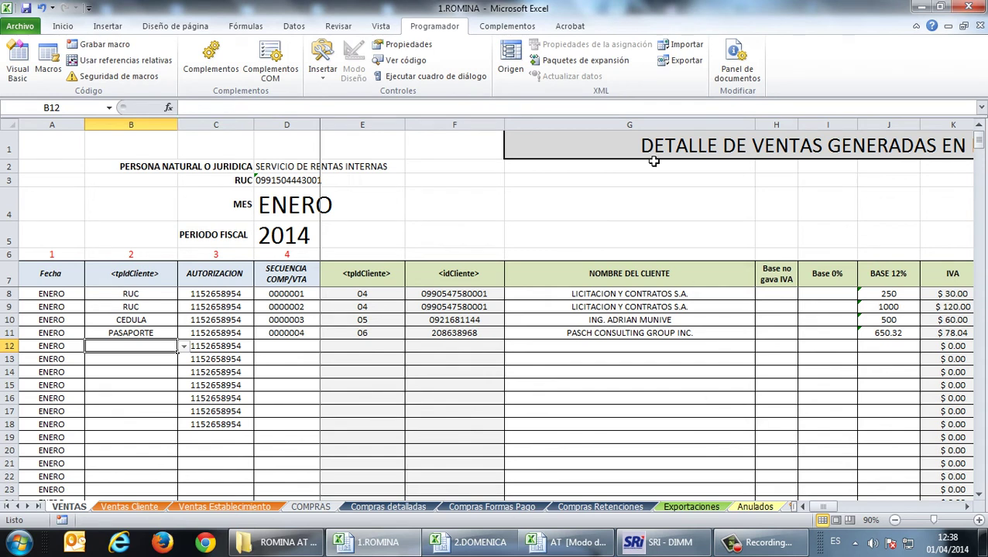
pyautogui.click(183, 347)
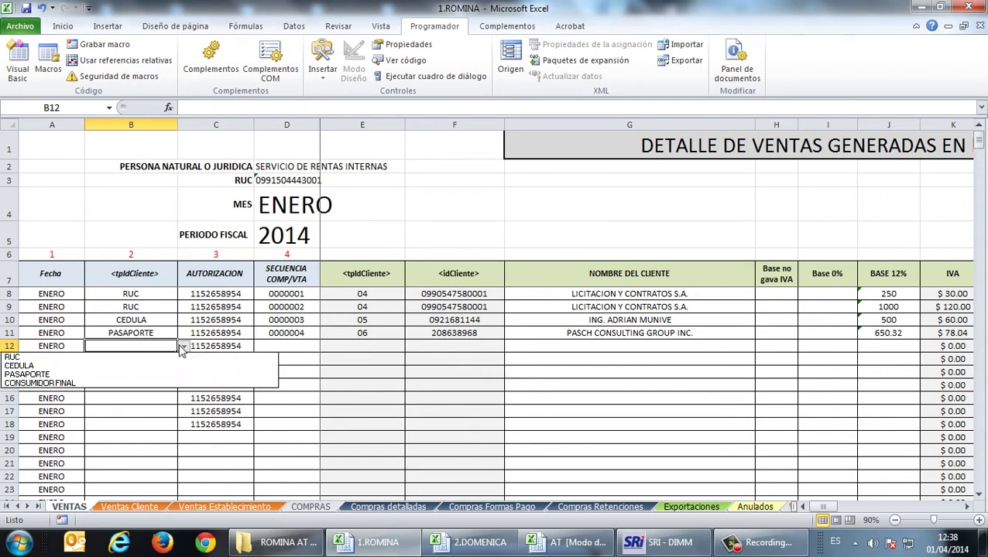
pyautogui.click(172, 374)
pyautogui.click(285, 345)
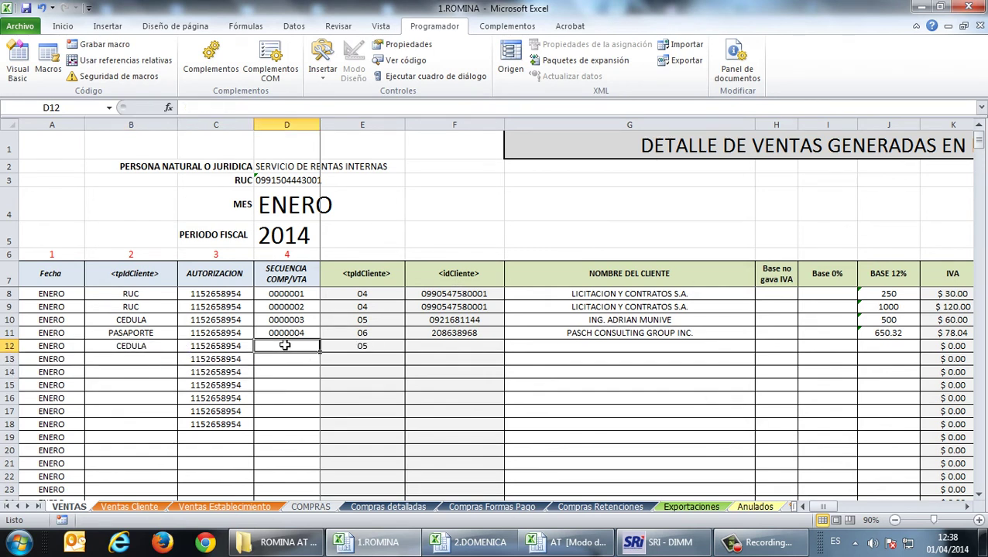
pyautogui.write('5')
# Step: Fill in the client name in row 12 with the same engineer as in row 10
pyautogui.press('Tab')
pyautogui.press('Tab')
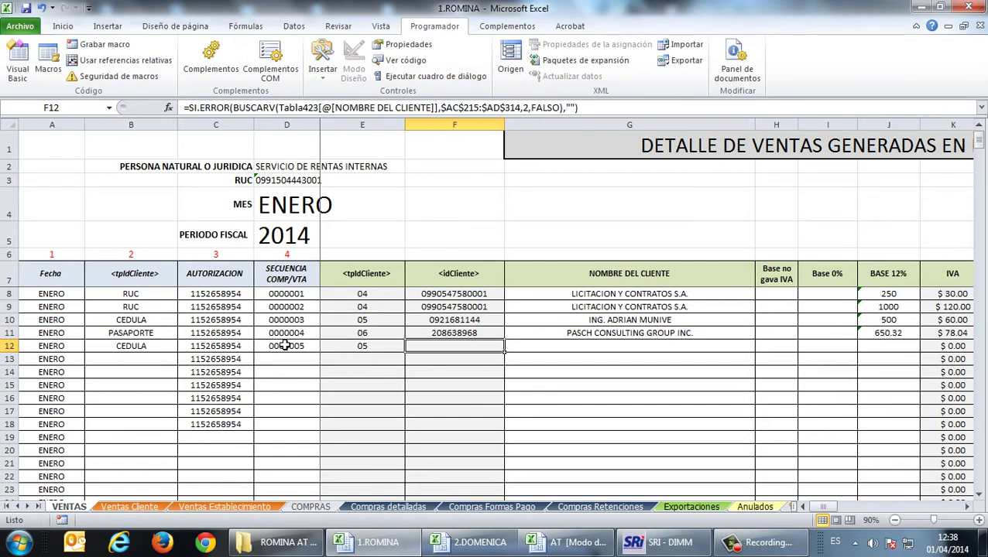
pyautogui.press('Tab')
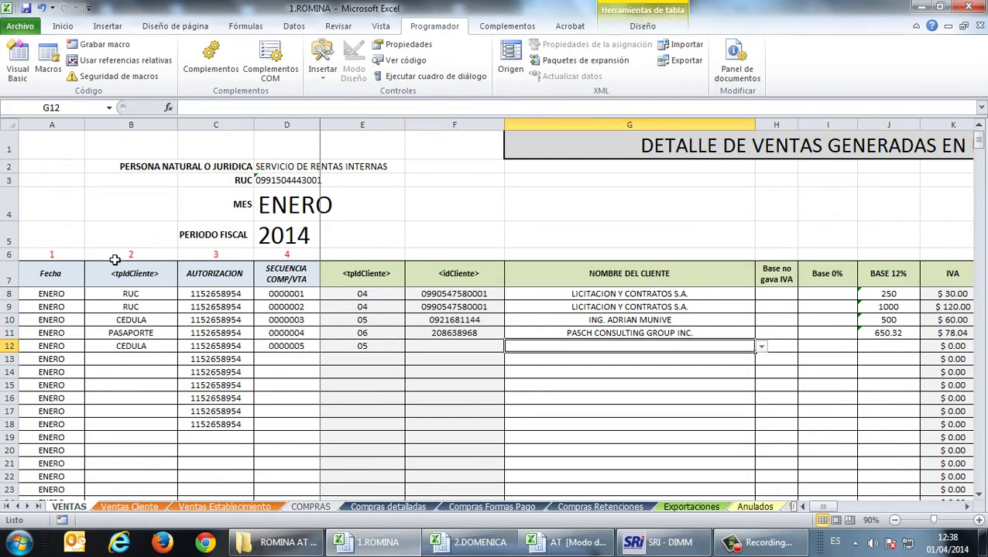
pyautogui.write('ing.')
pyautogui.press('Tab')
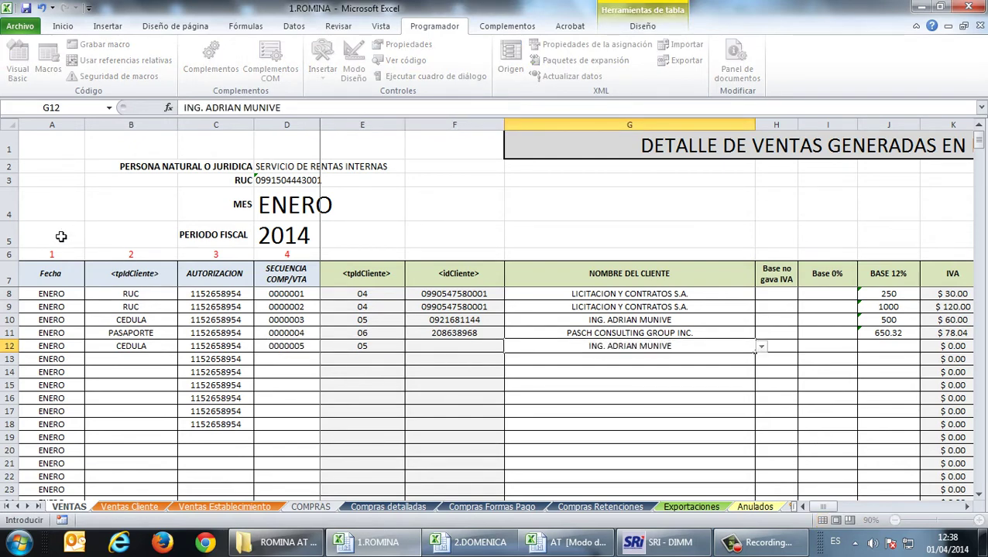
# Step: Enter 250 as the BASE 12% amount of the fifth sale in row 12 and go to the client ID type cell of row 13
pyautogui.press('Tab')
pyautogui.press('Tab')
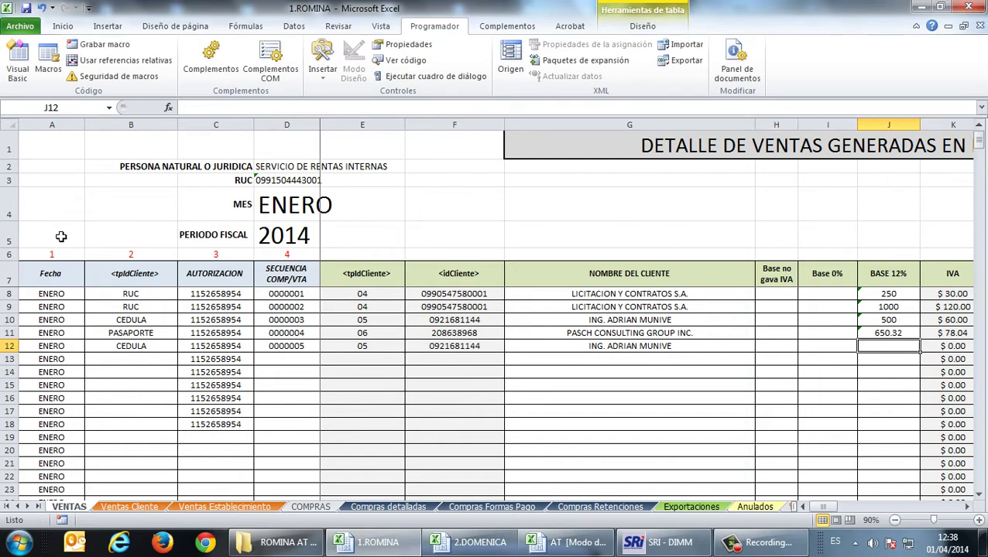
pyautogui.write('2')
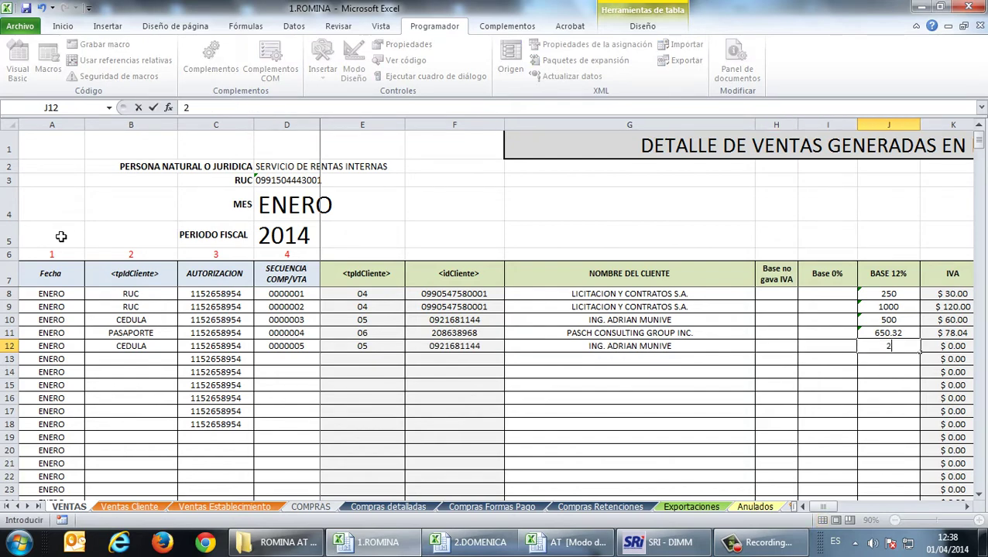
pyautogui.write('50')
pyautogui.press('Tab')
pyautogui.press('Down')
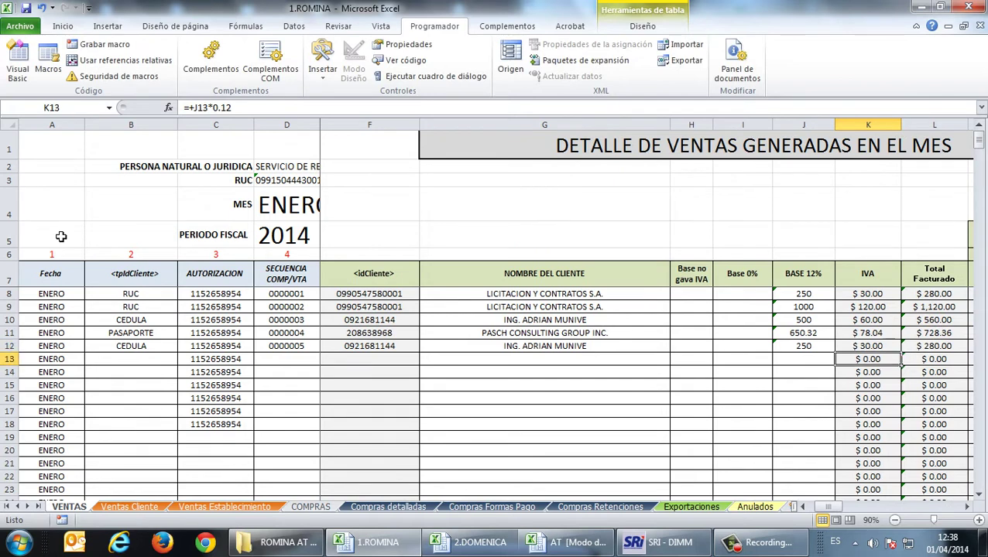
pyautogui.press('Left')
pyautogui.press('Left')
pyautogui.press('Left')
pyautogui.press('Left')
pyautogui.press('Left')
pyautogui.press('Left')
pyautogui.press('Left')
pyautogui.press('Left')
pyautogui.press('Left')
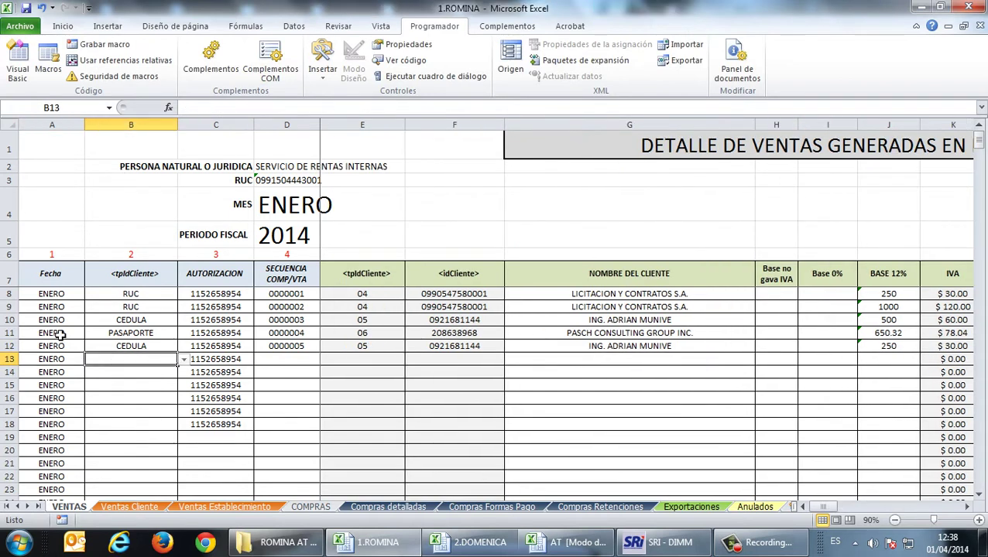
# Step: In row 13, choose CONSUMIDOR FINAL as the client ID type and enter 6 as the sales receipt sequence
pyautogui.click(184, 360)
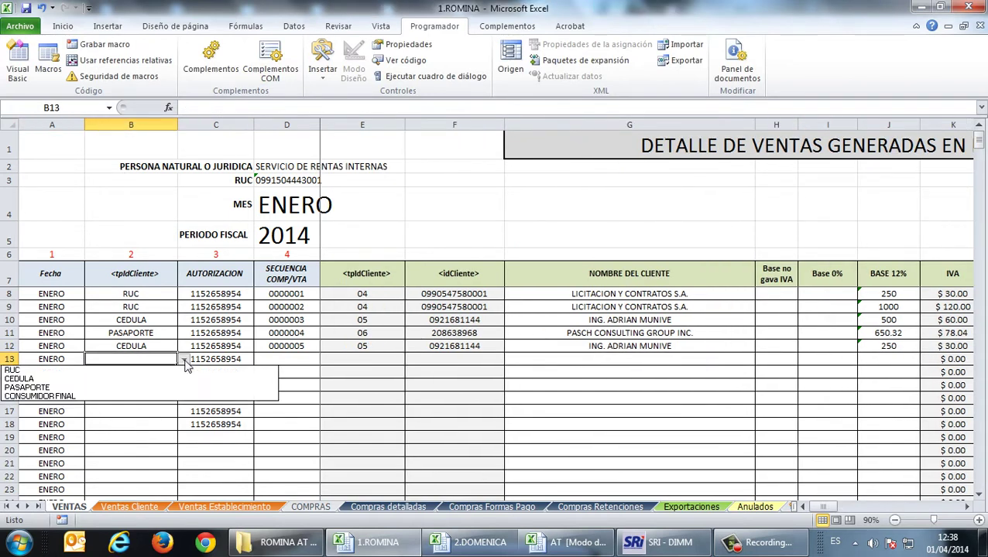
pyautogui.click(157, 398)
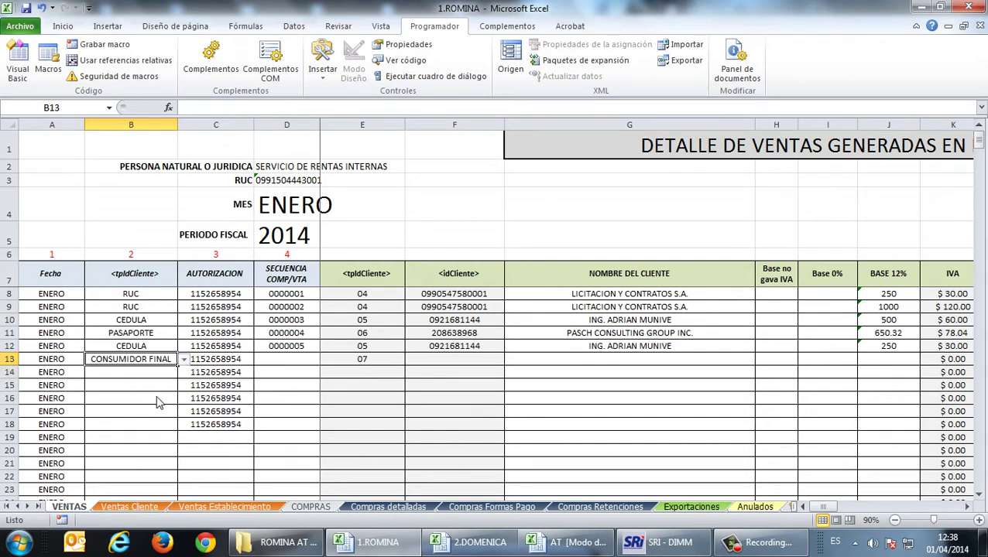
pyautogui.click(286, 360)
pyautogui.write('6')
pyautogui.press('Tab')
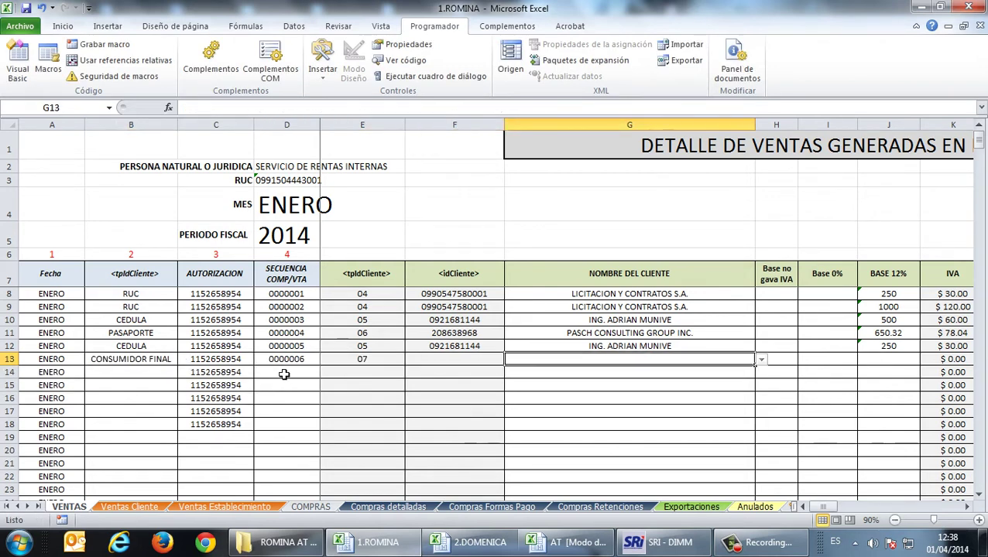
# Step: Choose CONSUMIDOR FINAL from the client list as the client name in row 13
pyautogui.press('Tab')
pyautogui.hotkey('shift', 'Tab')
pyautogui.click(762, 360)
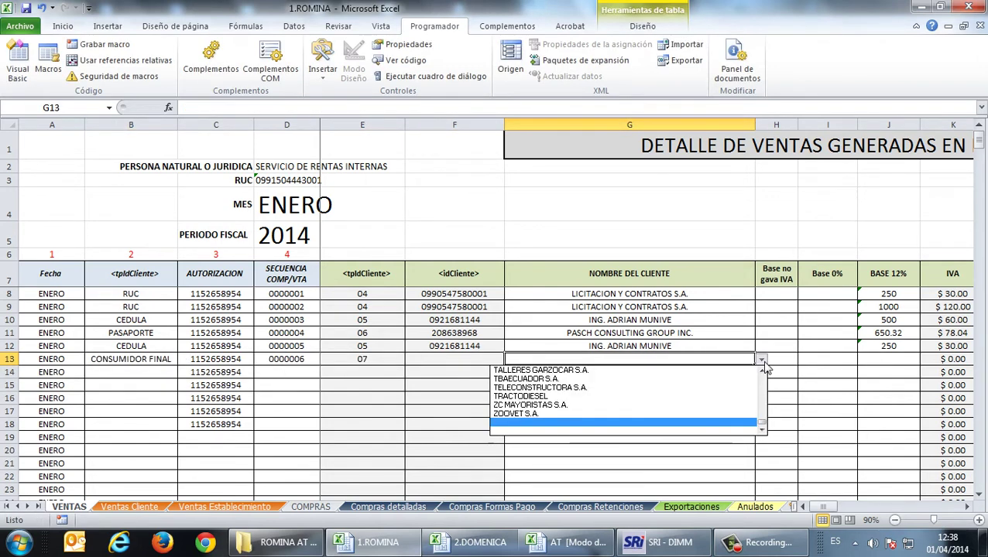
pyautogui.moveTo(764, 426); pyautogui.dragTo(761, 374)
pyautogui.click(710, 372)
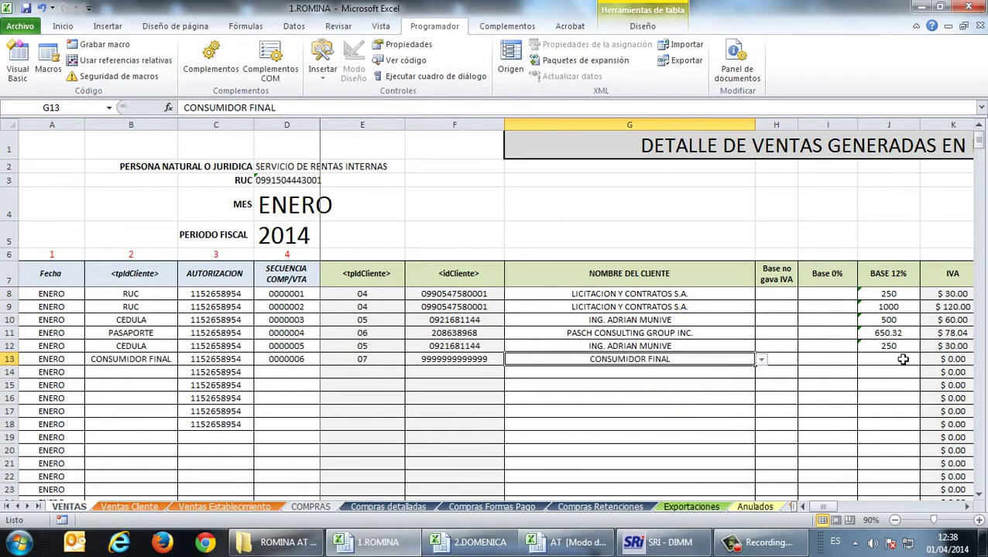
# Step: Enter 25.68 as the BASE 12% amount of the sixth sale in row 13
pyautogui.click(897, 359)
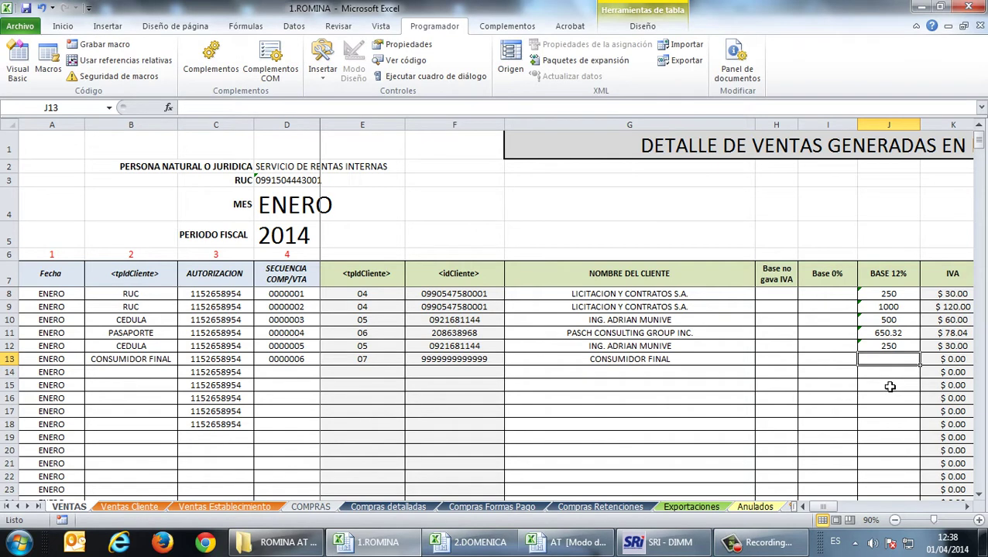
pyautogui.write('25.68')
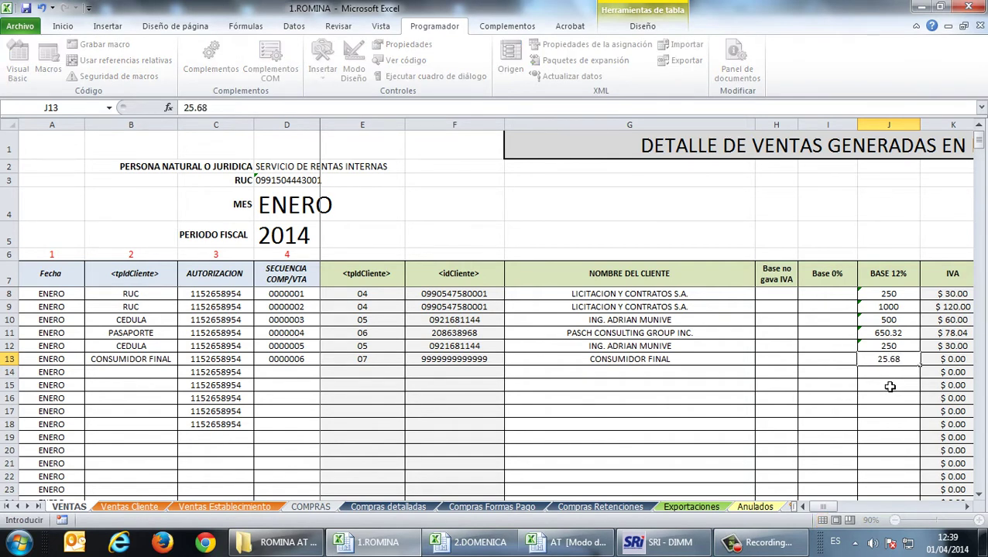
pyautogui.press('Return')
pyautogui.press('Left')
pyautogui.press('Home')
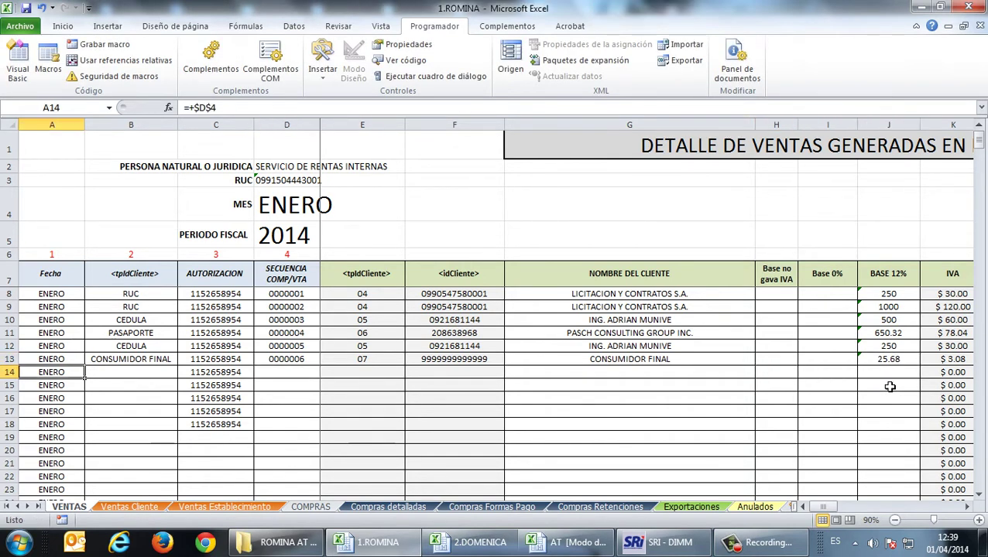
# Step: In row 14, choose CONSUMIDOR FINAL as the client ID type and enter 7 as the sales receipt sequence
pyautogui.press('Right')
pyautogui.click(184, 372)
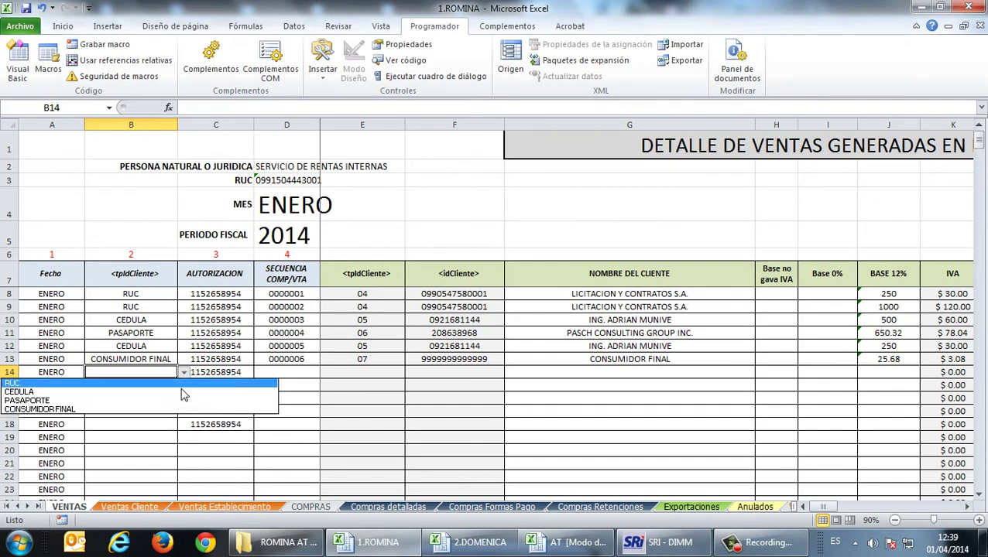
pyautogui.press('Down')
pyautogui.press('Down')
pyautogui.press('Down')
pyautogui.press('Return')
pyautogui.click(310, 371)
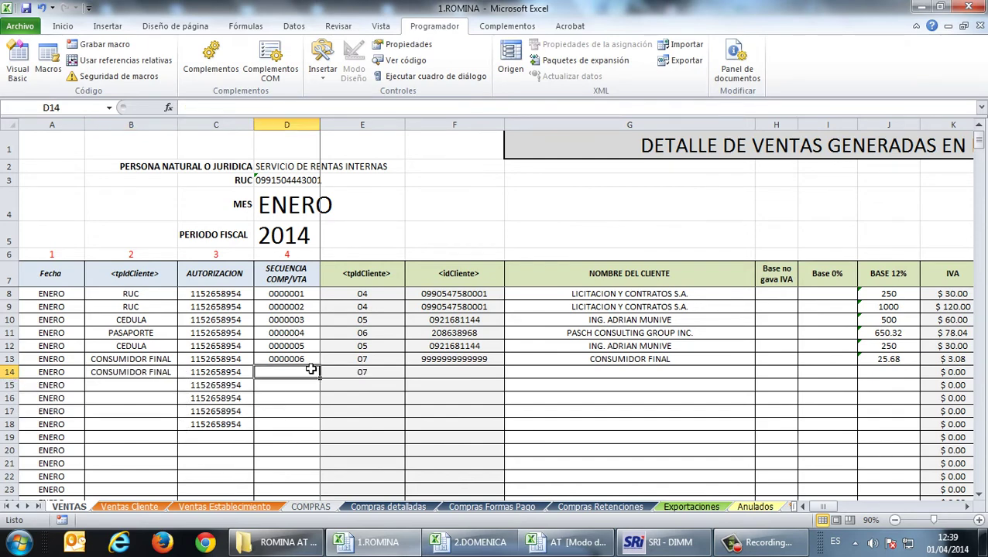
pyautogui.write('7')
# Step: Fill in CONSUMIDOR FINAL as the client name in row 14
pyautogui.press('Tab')
pyautogui.press('Tab')
pyautogui.press('Tab')
pyautogui.press('Tab')
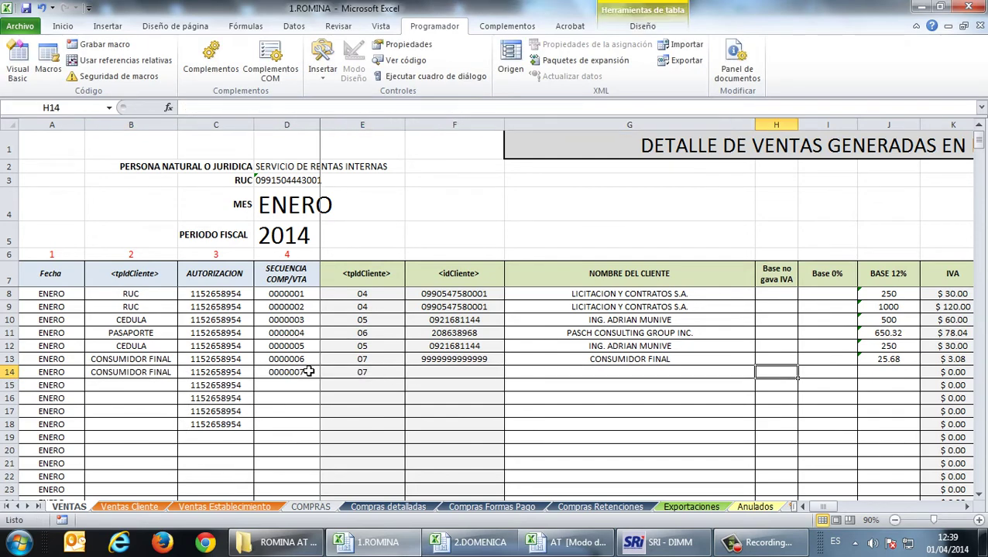
pyautogui.hotkey('shift', 'Tab')
pyautogui.write('C')
pyautogui.press('Tab')
# Step: Enter 69.87 as the BASE 12% amount of the seventh sale in row 14
pyautogui.press('Tab')
pyautogui.press('Tab')
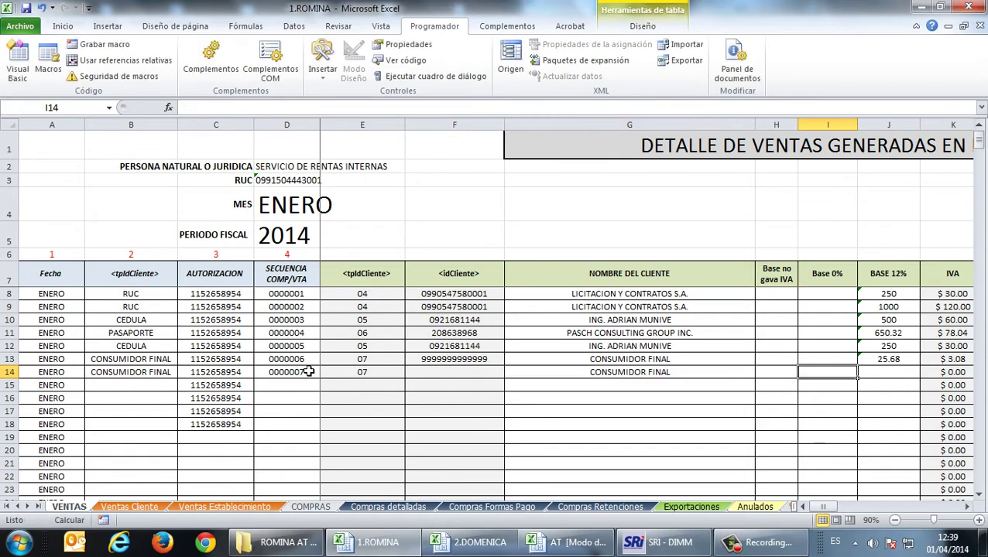
pyautogui.write('69.')
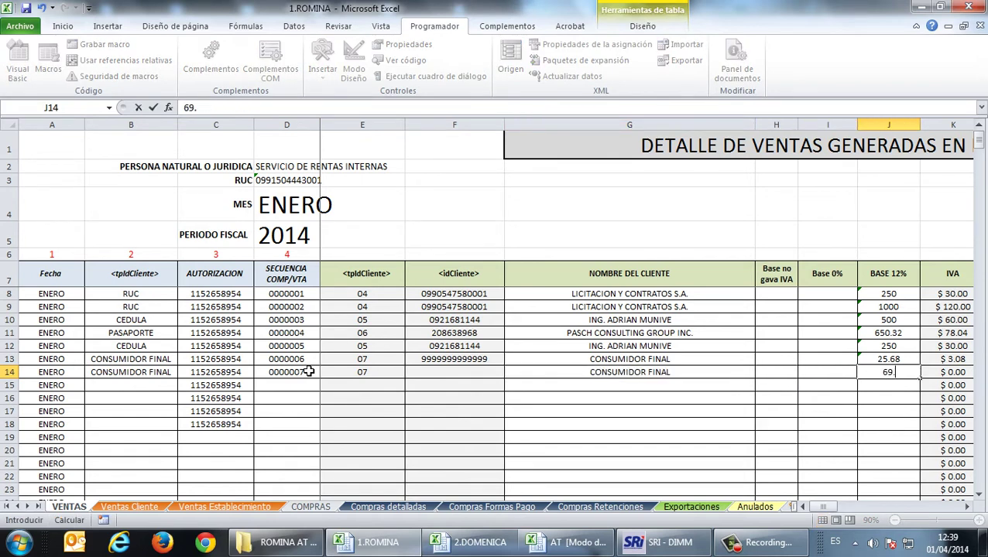
pyautogui.write('87')
pyautogui.press('Return')
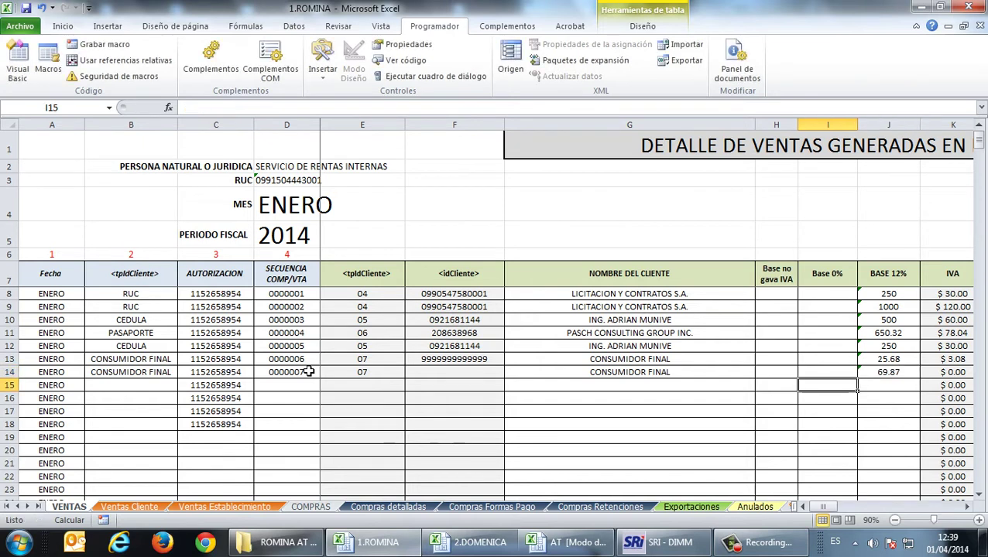
# Step: In row 15, set the client ID type to CONSUMIDOR FINAL and enter 8 as the sales receipt sequence
pyautogui.hotkey('shift', 'Tab')
pyautogui.hotkey('shift', 'Tab')
pyautogui.write('con')
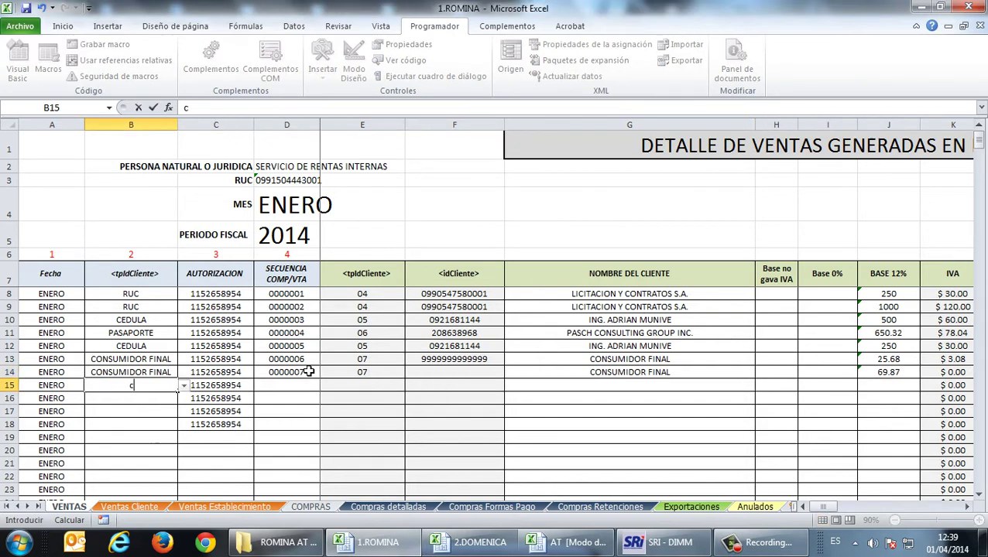
pyautogui.press('Tab')
pyautogui.press('Tab')
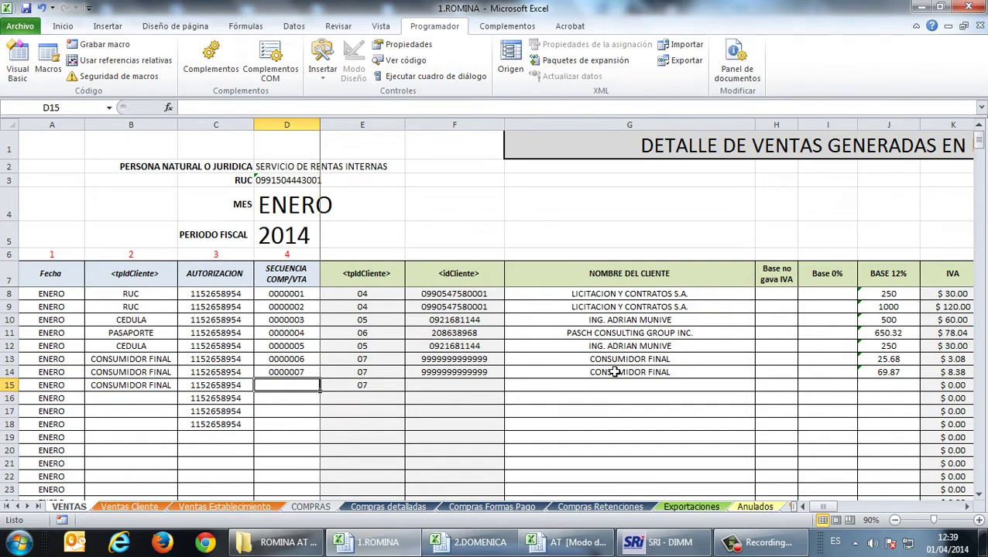
pyautogui.write('8')
# Step: Fill in CONSUMIDOR FINAL as the client name in row 15 and 80 as its BASE 12% amount
pyautogui.press('Tab')
pyautogui.write('con')
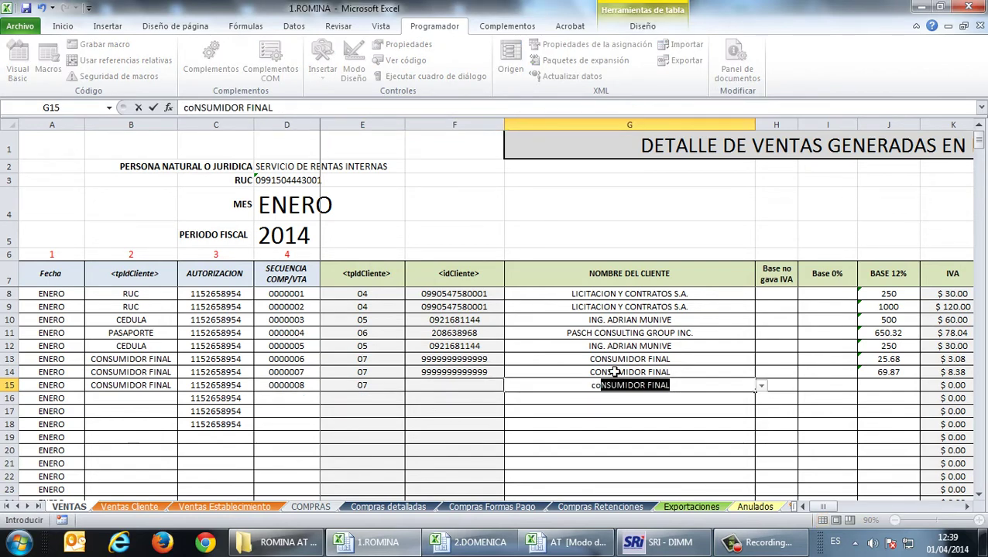
pyautogui.press('Tab')
pyautogui.press('Tab')
pyautogui.press('Tab')
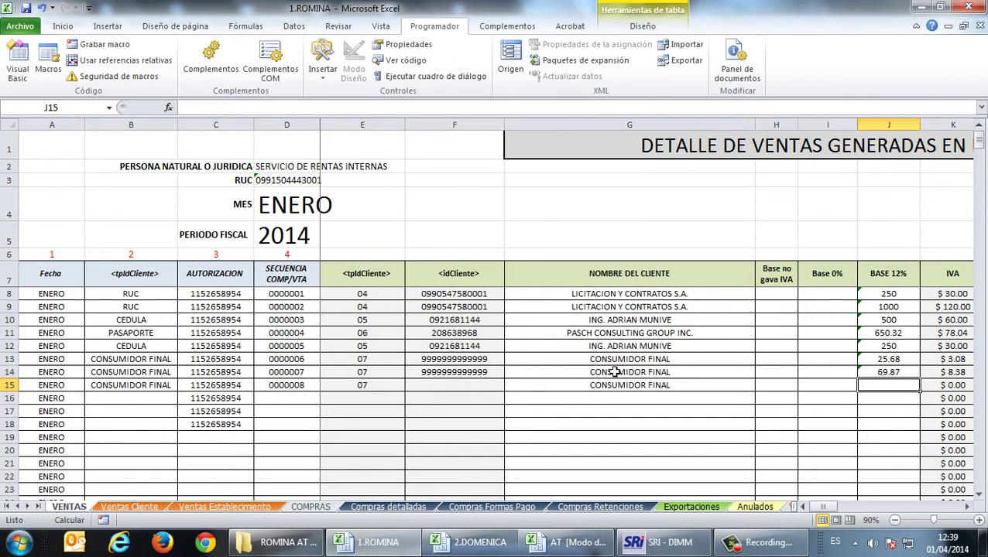
pyautogui.write('80')
pyautogui.press('Return')
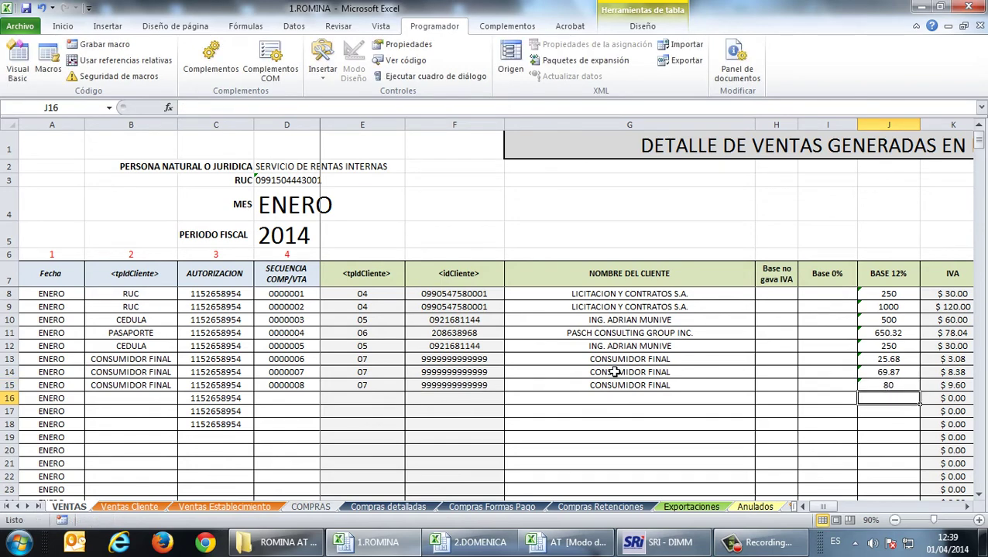
# Step: Enter 9, 10 and 11 as the sales receipt sequences in rows 16 to 18, leaving the client ID type blank
pyautogui.press('Left')
pyautogui.press('Left')
pyautogui.press('Left')
pyautogui.press('Left')
pyautogui.press('Left')
pyautogui.press('Left')
pyautogui.press('Left')
pyautogui.press('Left')
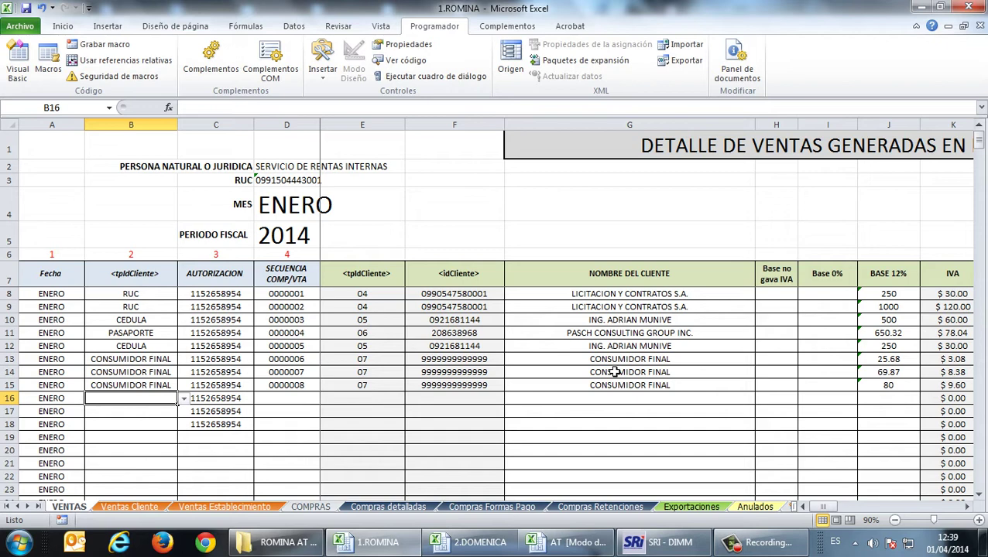
pyautogui.press('Right')
pyautogui.press('Right')
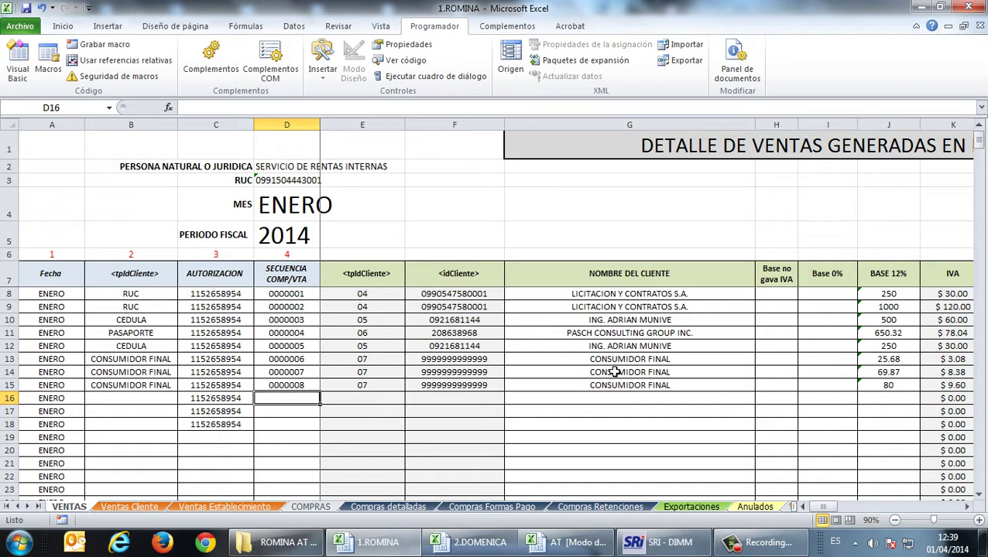
pyautogui.write('9')
pyautogui.press('Return')
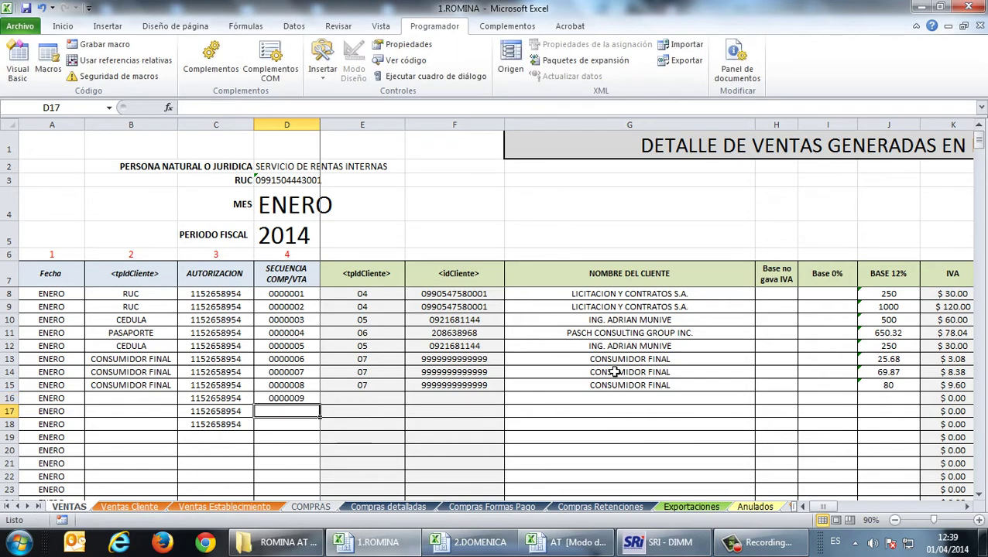
pyautogui.write('10')
pyautogui.press('Return')
pyautogui.write('11')
# Step: Choose ANULADO from the client list as the client name in row 16
pyautogui.press('Tab')
pyautogui.press('Tab')
pyautogui.press('Tab')
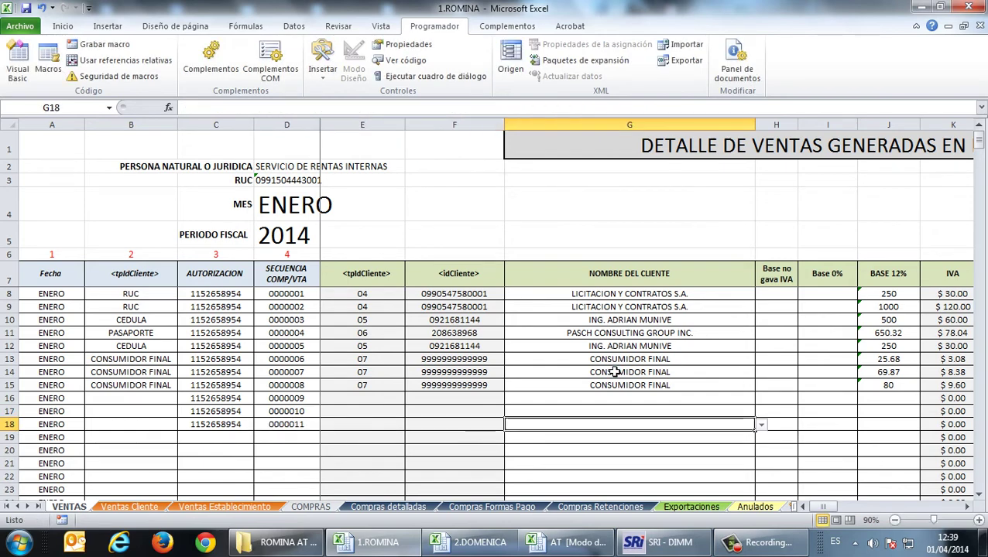
pyautogui.press('Up')
pyautogui.press('Up')
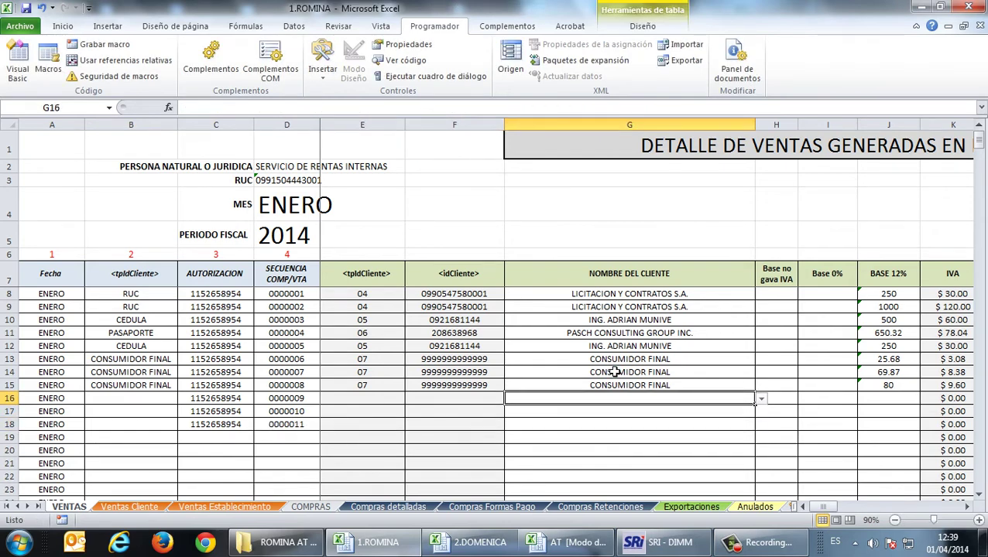
pyautogui.click(763, 399)
pyautogui.moveTo(765, 465); pyautogui.dragTo(765, 422)
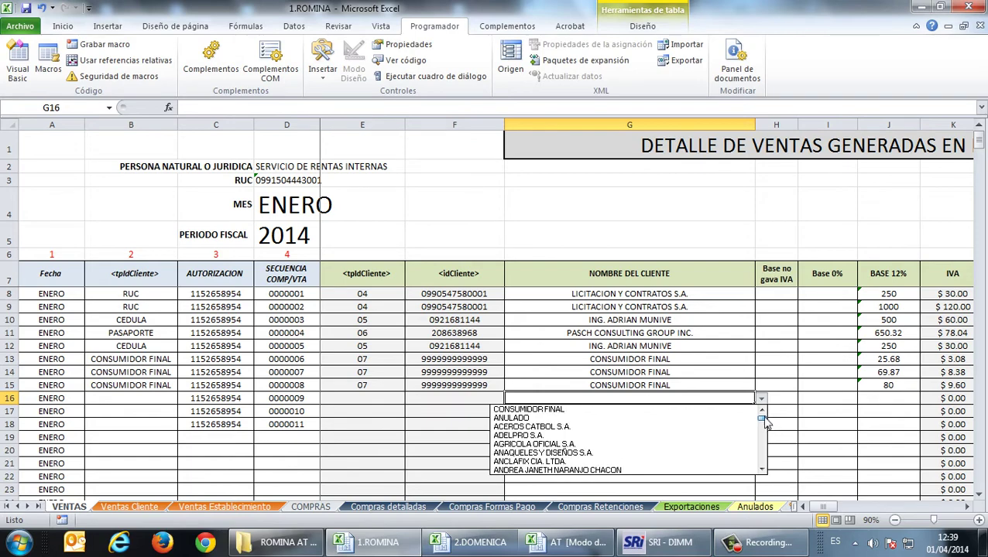
pyautogui.click(603, 419)
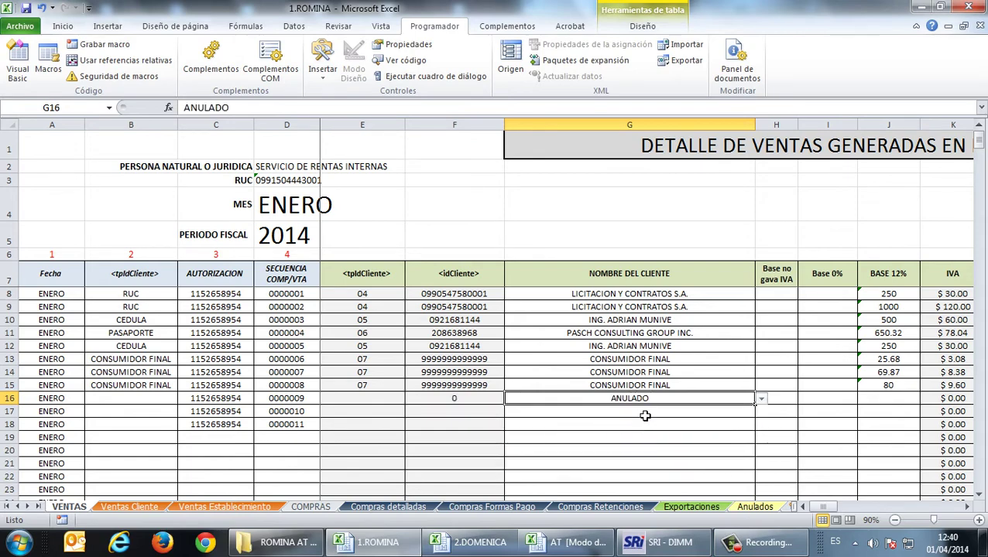
# Step: Choose ANULADO as the client name for the voided receipts in rows 17 and 18
pyautogui.press('Return')
pyautogui.click(764, 416)
pyautogui.click(745, 410)
pyautogui.click(762, 411)
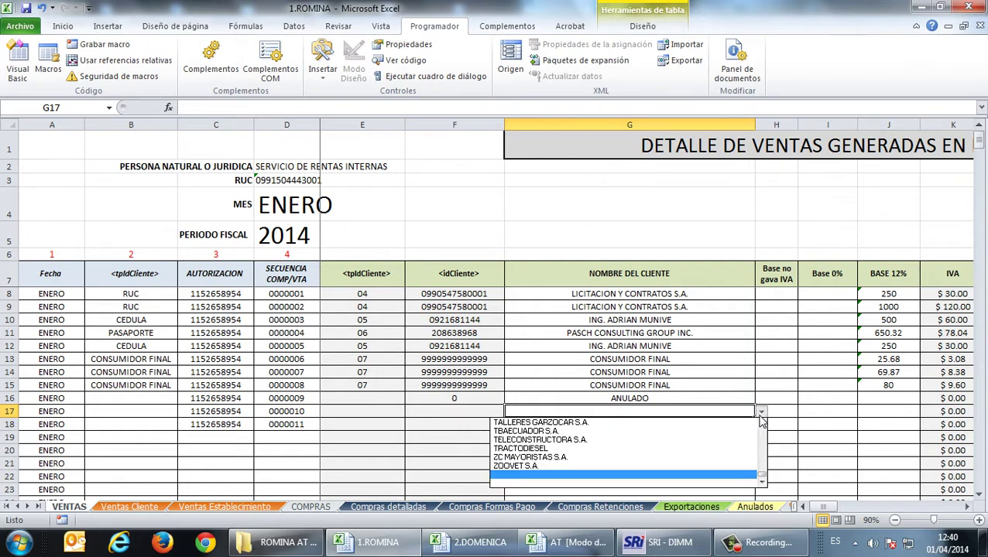
pyautogui.moveTo(762, 478); pyautogui.dragTo(762, 425)
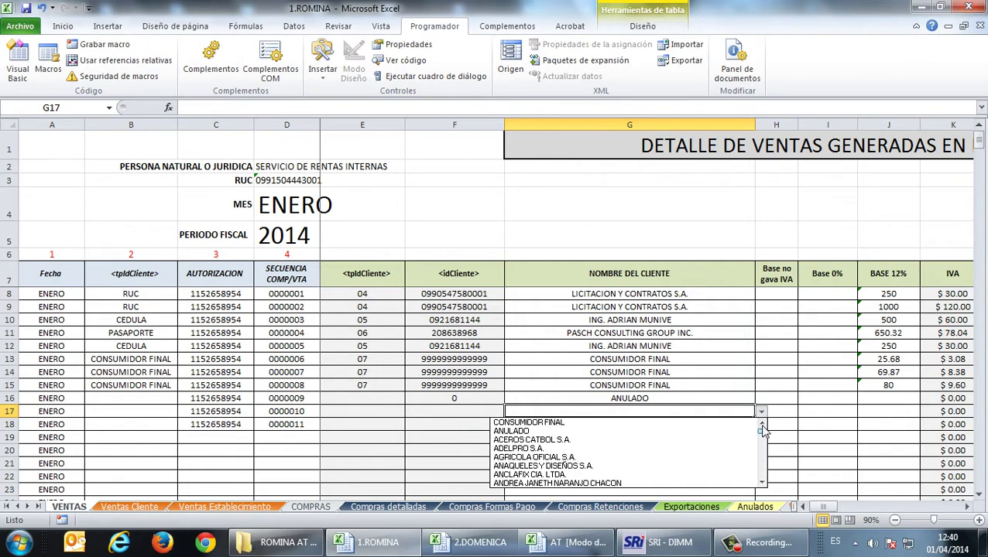
pyautogui.click(717, 432)
pyautogui.click(708, 425)
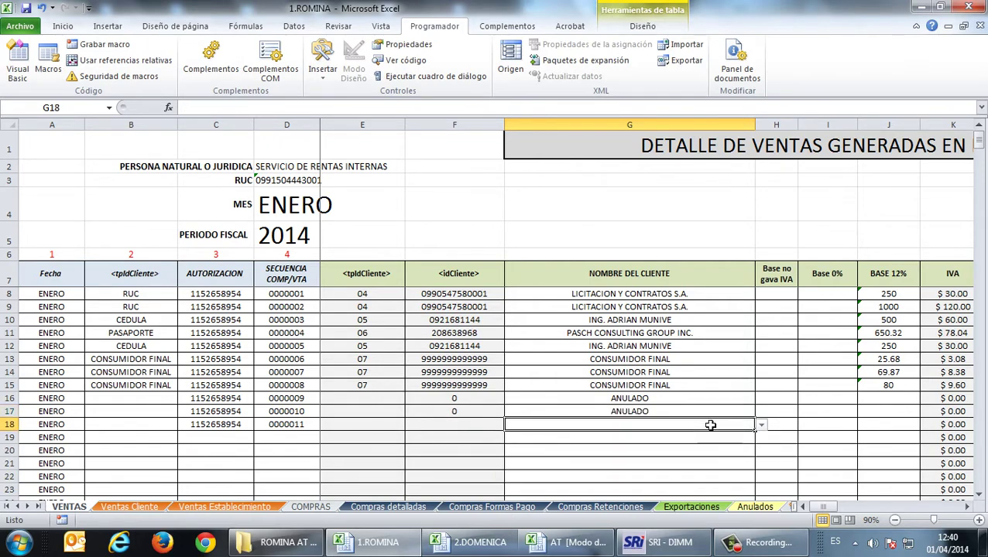
pyautogui.click(762, 425)
pyautogui.moveTo(763, 489); pyautogui.dragTo(763, 443)
pyautogui.click(681, 448)
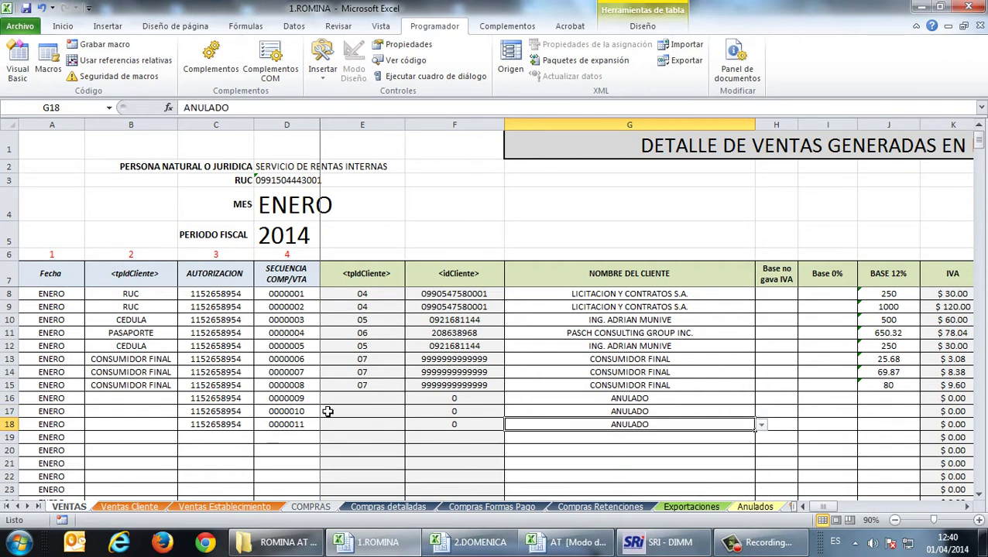
# Step: Try entering 0 as the BASE 12% amount of the three voided receipts in rows 16 to 18
pyautogui.moveTo(285, 398); pyautogui.dragTo(286, 423)
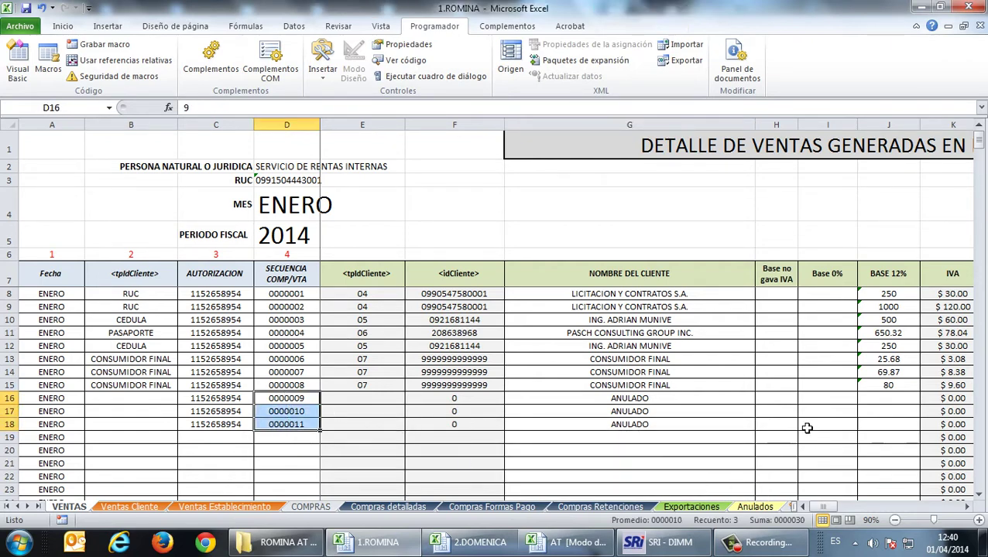
pyautogui.click(884, 398)
pyautogui.moveTo(766, 545)
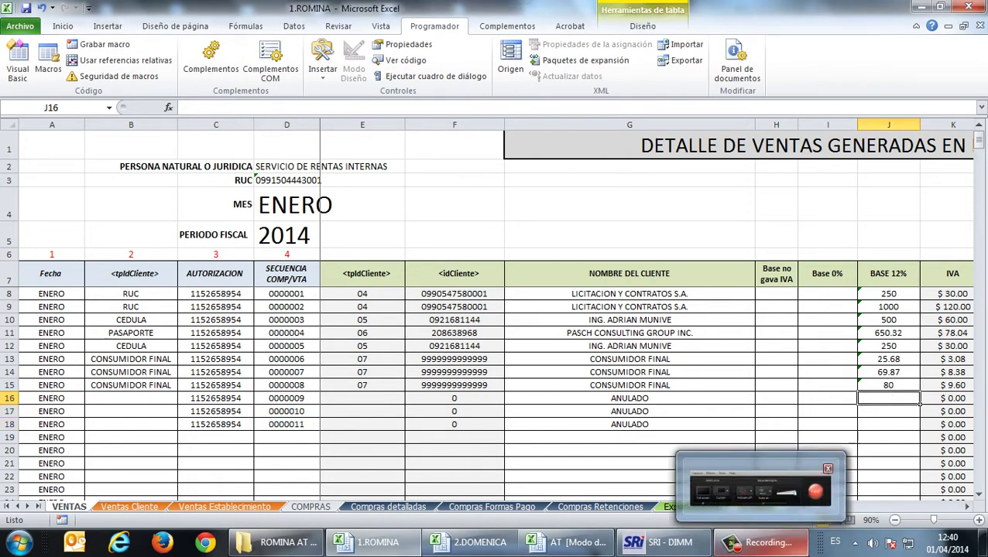
pyautogui.write('0')
pyautogui.press('Return')
pyautogui.write('0')
pyautogui.press('Return')
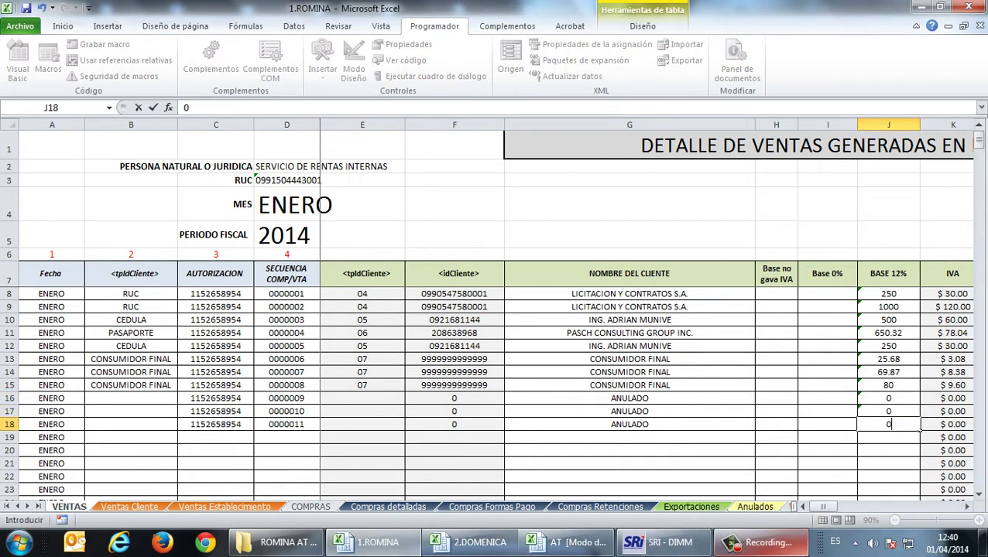
pyautogui.write('0')
pyautogui.hotkey('ctrl', 'Return')
# Step: Undo the zero BASE 12% amounts in rows 16 to 18 and return to the client name in row 16
pyautogui.hotkey('ctrl', 'z')
pyautogui.hotkey('ctrl', 'z')
pyautogui.hotkey('ctrl', 'z')
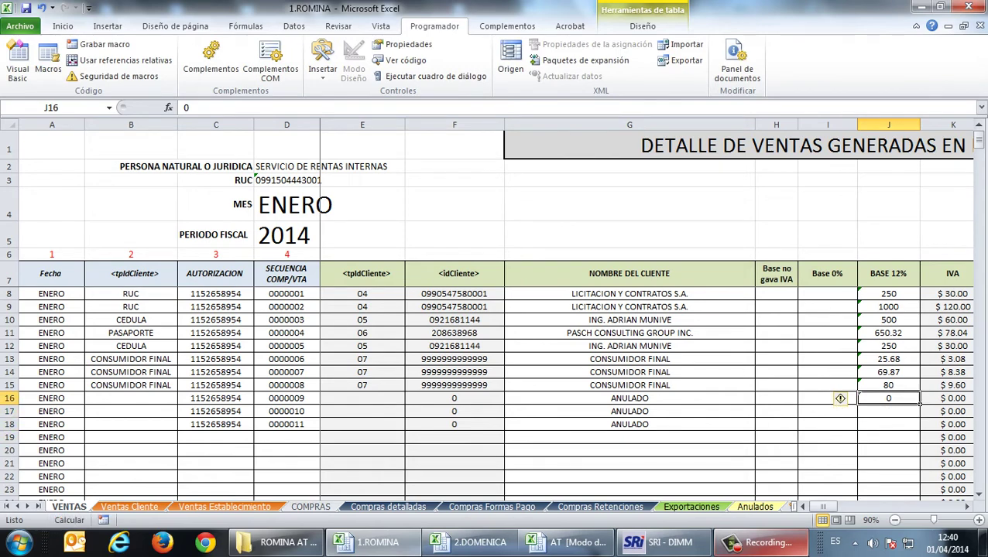
pyautogui.click(747, 398)
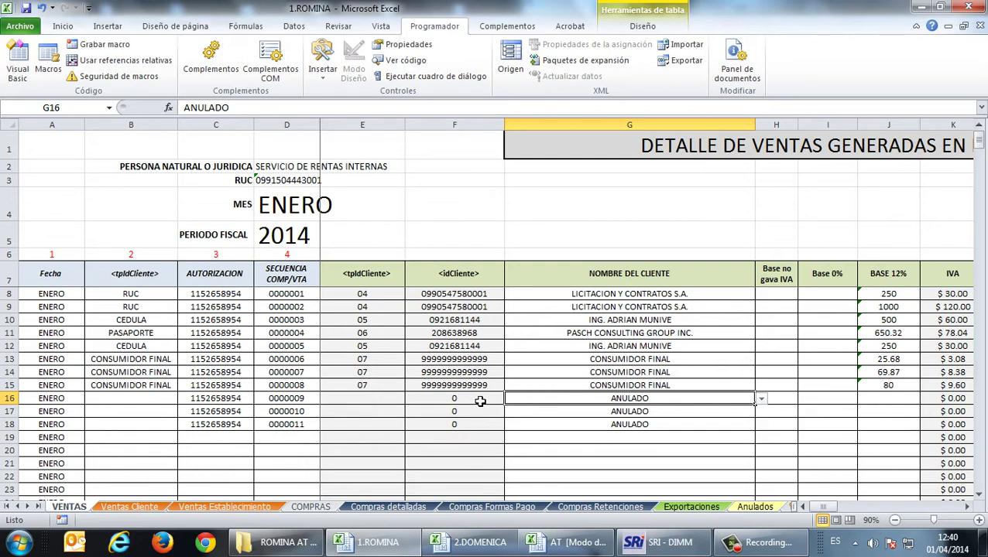
# Step: Switch to the 2.DOMENICA workbook and examine the columns of its empty Ventas sheet
pyautogui.click(472, 542)
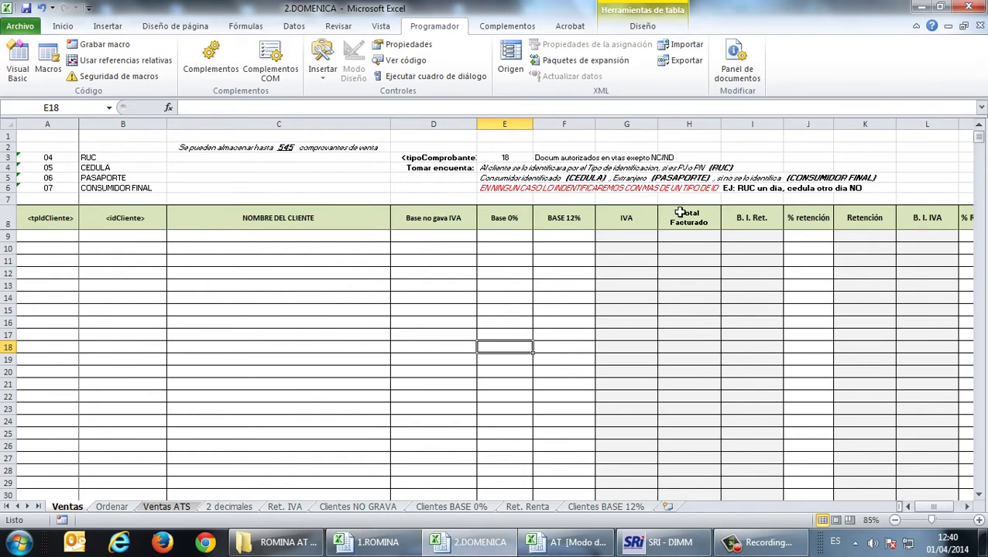
pyautogui.moveTo(925, 509); pyautogui.dragTo(942, 511)
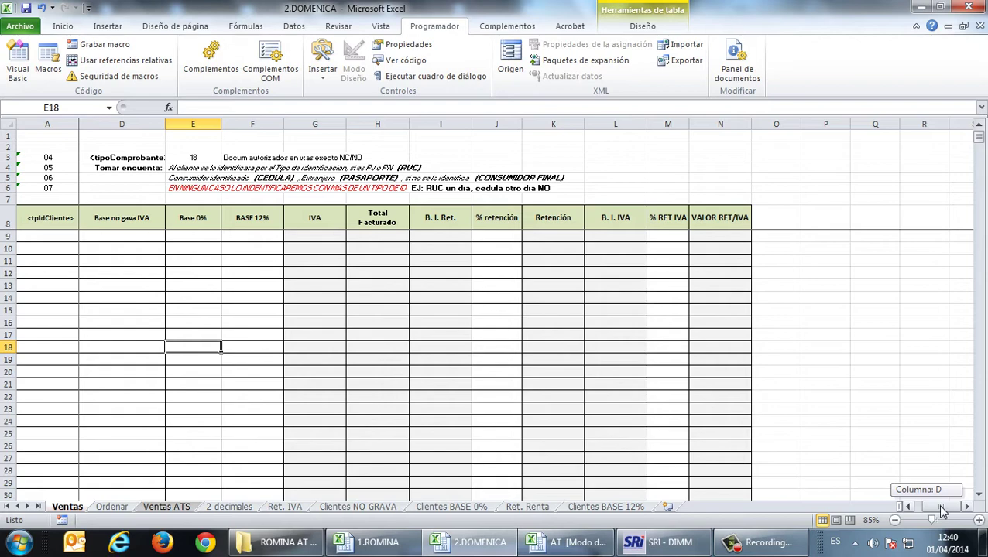
pyautogui.moveTo(941, 511); pyautogui.dragTo(916, 504)
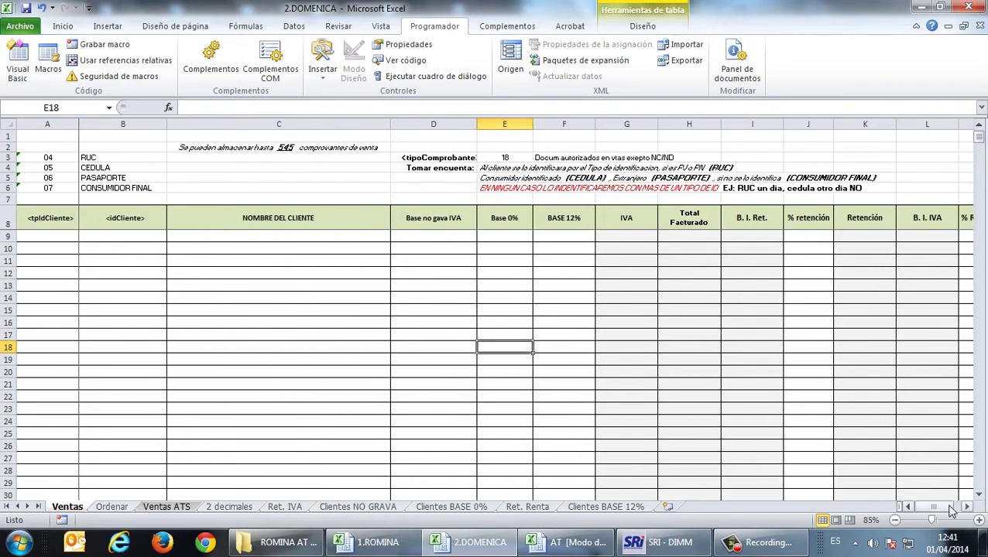
pyautogui.moveTo(937, 508)
pyautogui.mouseDown()
pyautogui.moveTo(958, 511)
pyautogui.moveTo(934, 511)
pyautogui.mouseUp()
# Step: Copy E8:R18 from the VENTAS sheet of 1.ROMINA and paste it as values from cell A9 of the Ventas sheet in 2.DOMENICA
pyautogui.hotkey('alt', 'Tab')
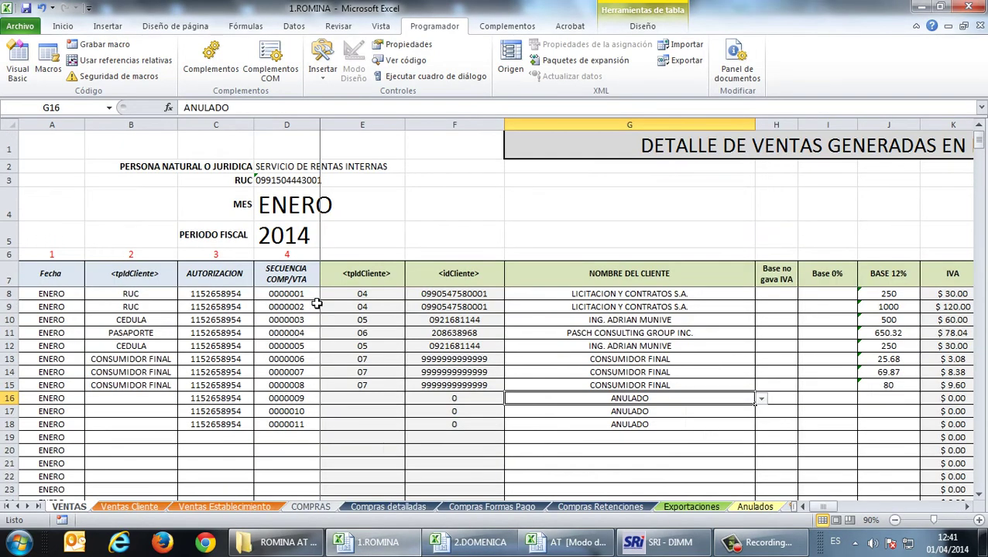
pyautogui.moveTo(371, 296); pyautogui.dragTo(850, 425)
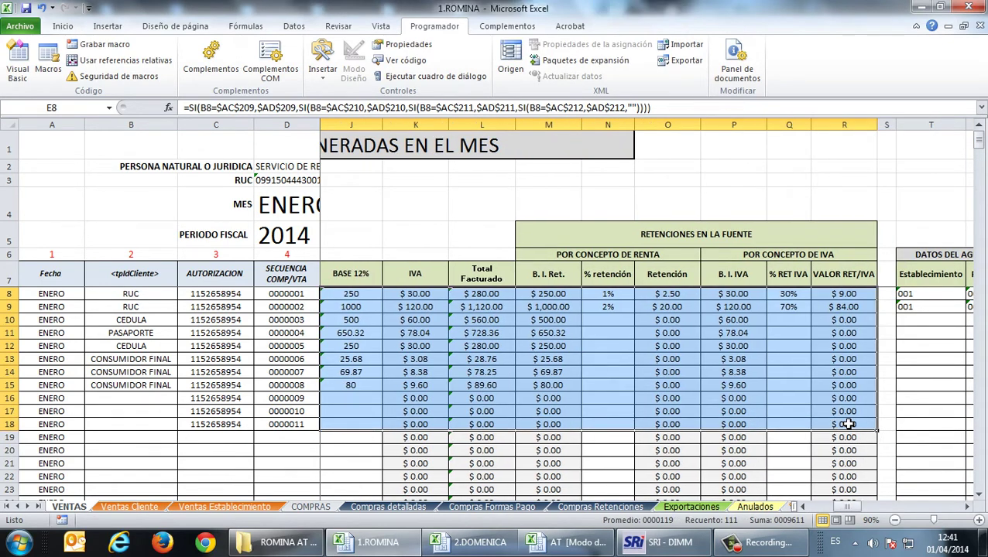
pyautogui.hotkey('ctrl', 'c')
pyautogui.hotkey('ctrl', 'Tab')
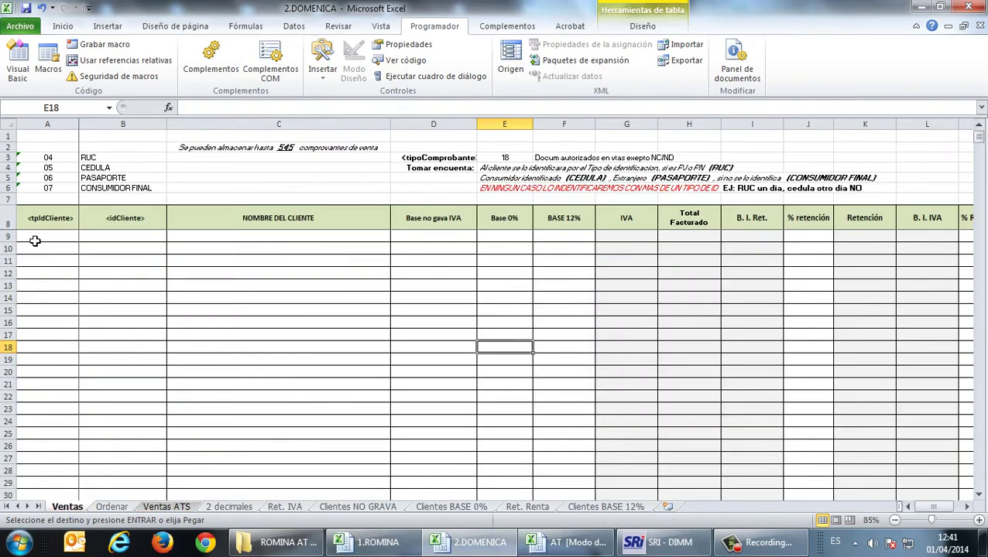
pyautogui.rightClick(44, 236)
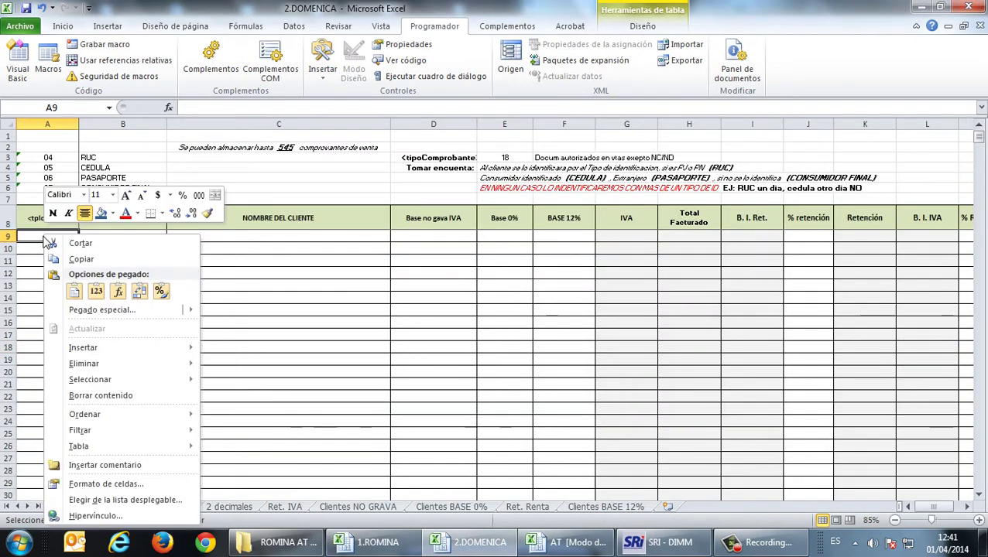
pyautogui.click(96, 310)
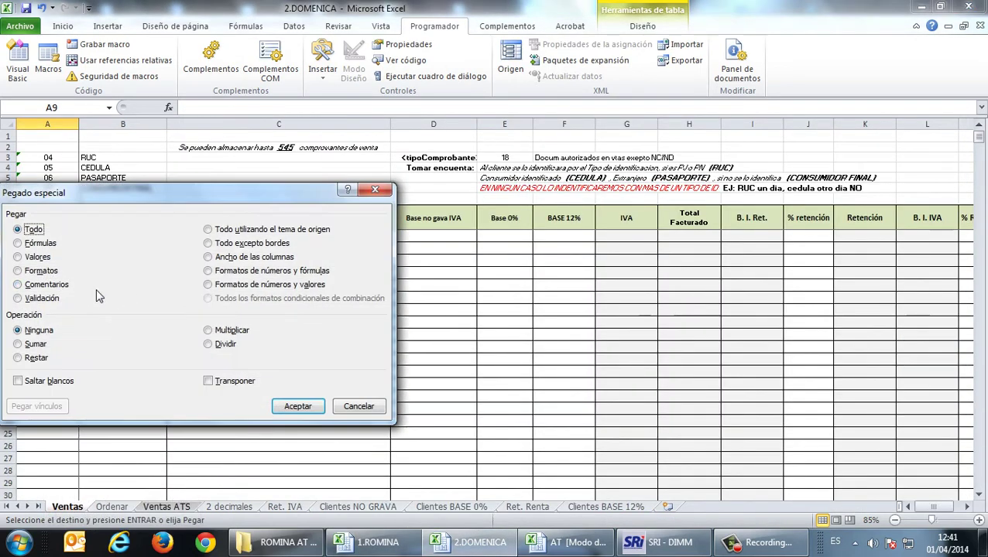
pyautogui.click(37, 258)
pyautogui.click(296, 406)
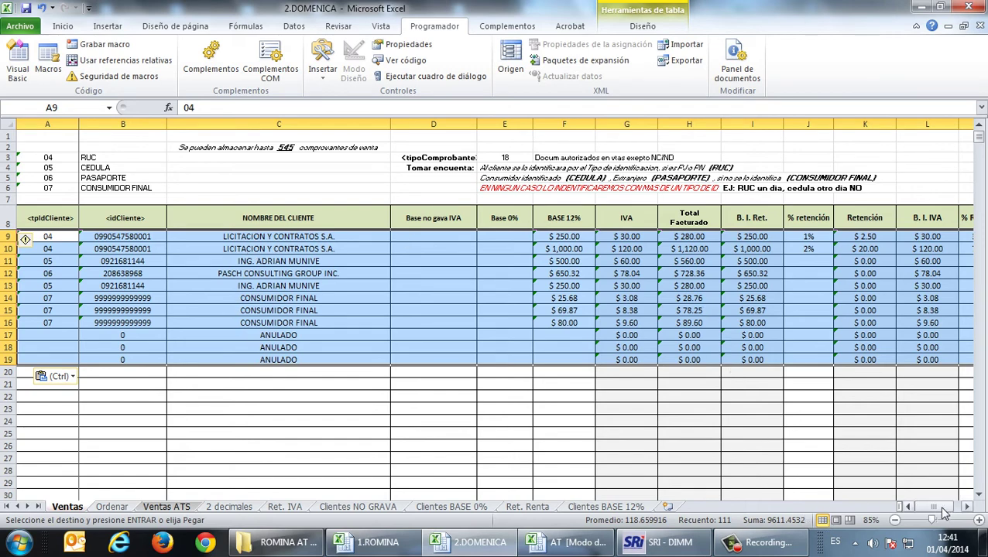
# Step: Review the pasted sales rows, checking the retention columns and the repeated client entries in the first three columns
pyautogui.moveTo(943, 514)
pyautogui.mouseDown()
pyautogui.moveTo(957, 514)
pyautogui.moveTo(926, 513)
pyautogui.mouseUp()
pyautogui.click(348, 293)
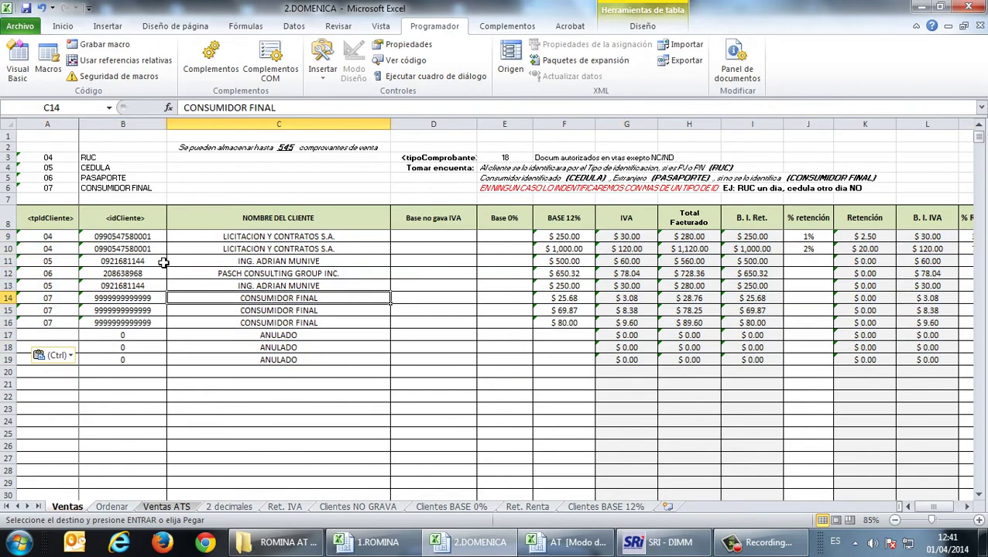
pyautogui.moveTo(936, 507)
pyautogui.mouseDown()
pyautogui.moveTo(946, 508)
pyautogui.moveTo(933, 508)
pyautogui.mouseUp()
pyautogui.click(222, 311)
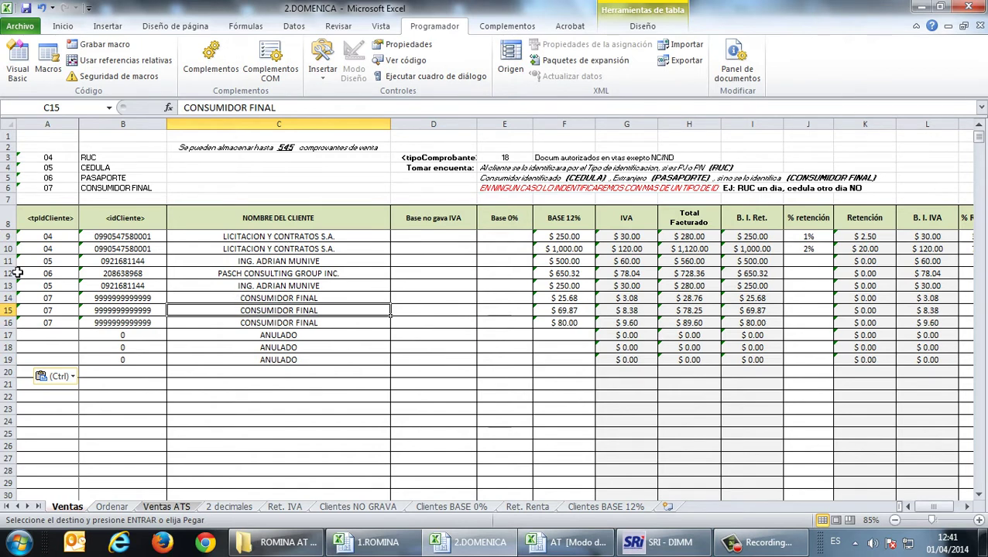
pyautogui.moveTo(40, 238); pyautogui.dragTo(253, 358)
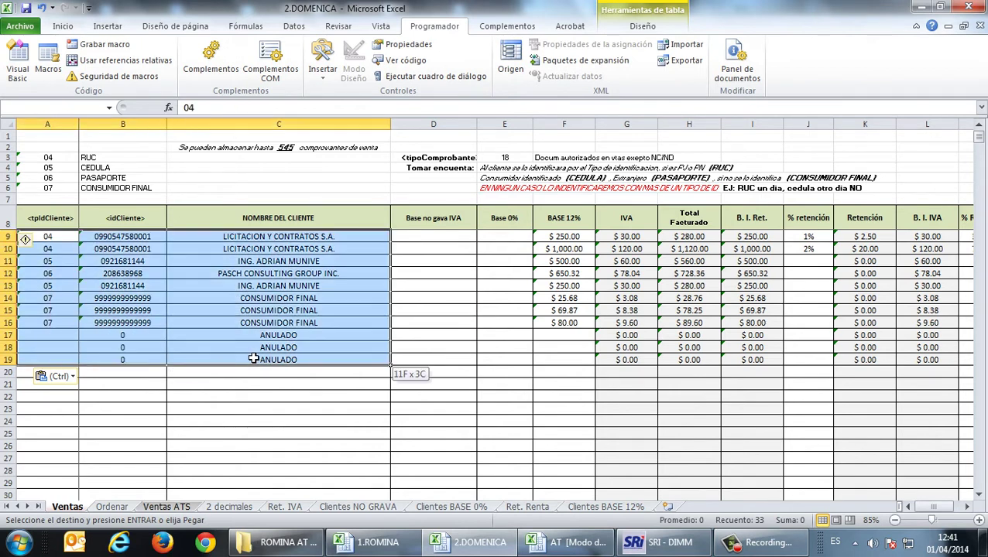
pyautogui.click(283, 238)
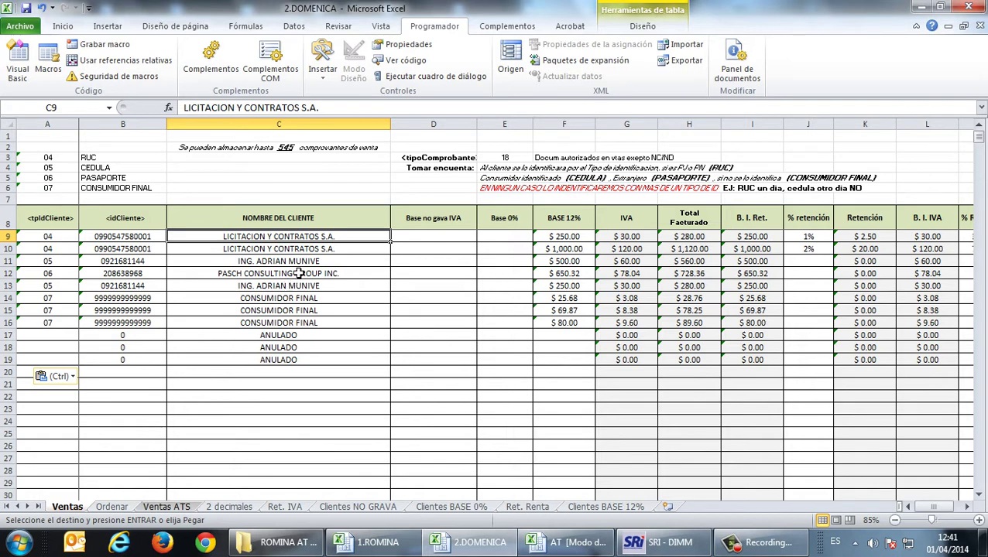
pyautogui.click(299, 264)
pyautogui.click(300, 298)
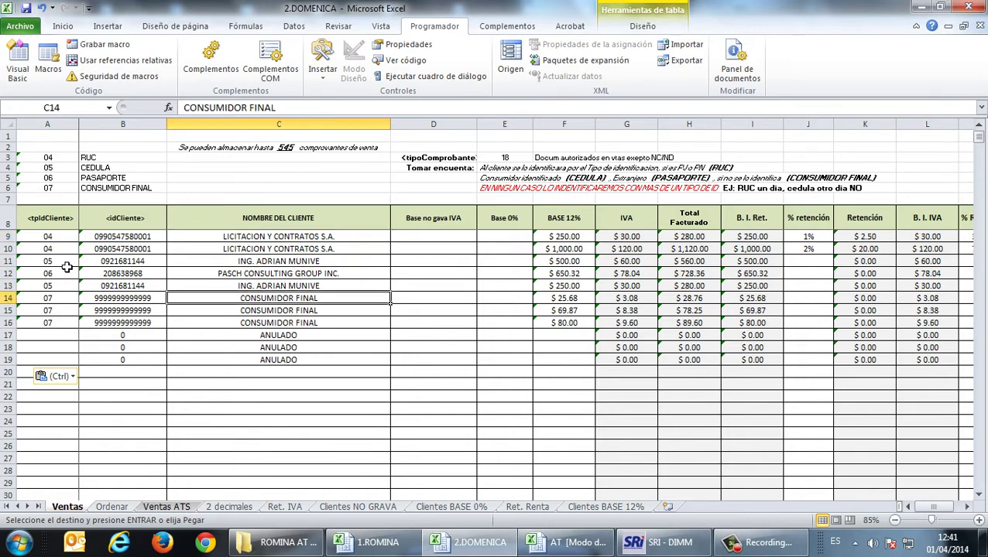
# Step: Copy the client type, identification and name cells A9:C19 from Ventas into the Ordenar sheet, starting at A3
pyautogui.moveTo(61, 241); pyautogui.dragTo(258, 361)
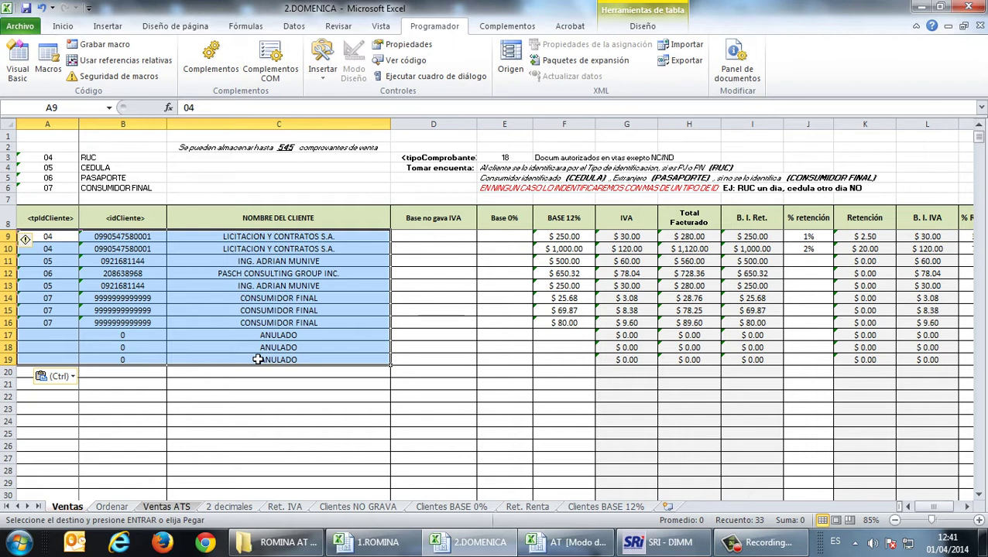
pyautogui.hotkey('ctrl', 'c')
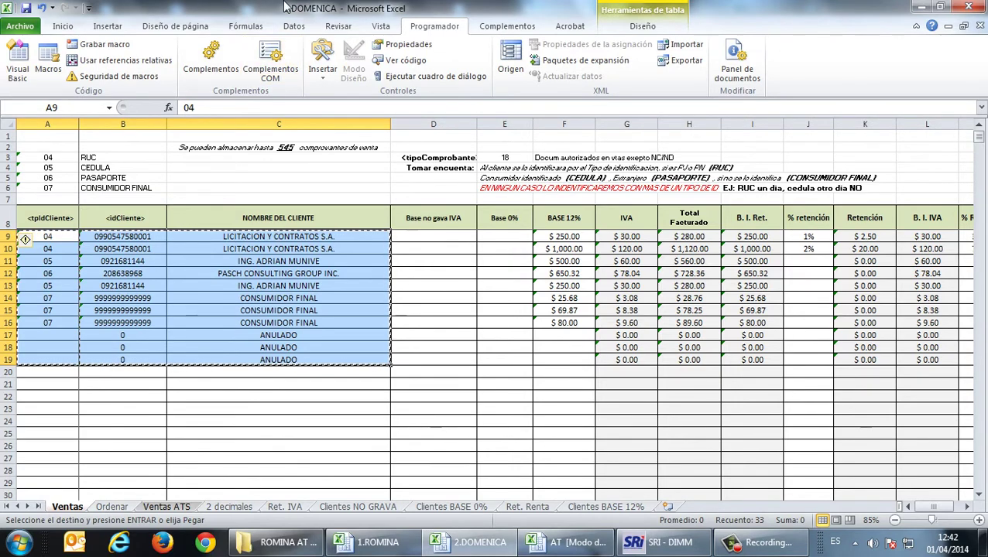
pyautogui.click(111, 507)
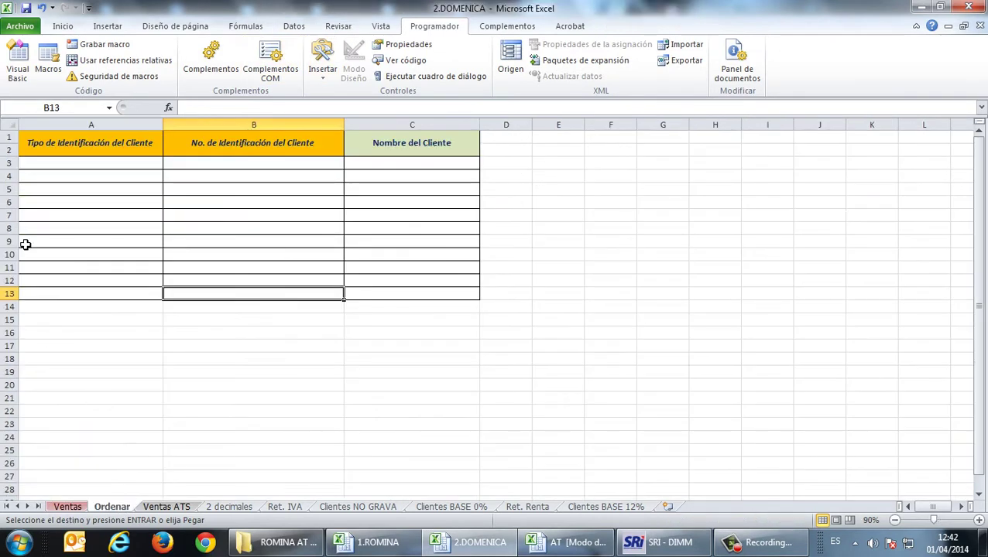
pyautogui.click(90, 167)
pyautogui.hotkey('ctrl', 'v')
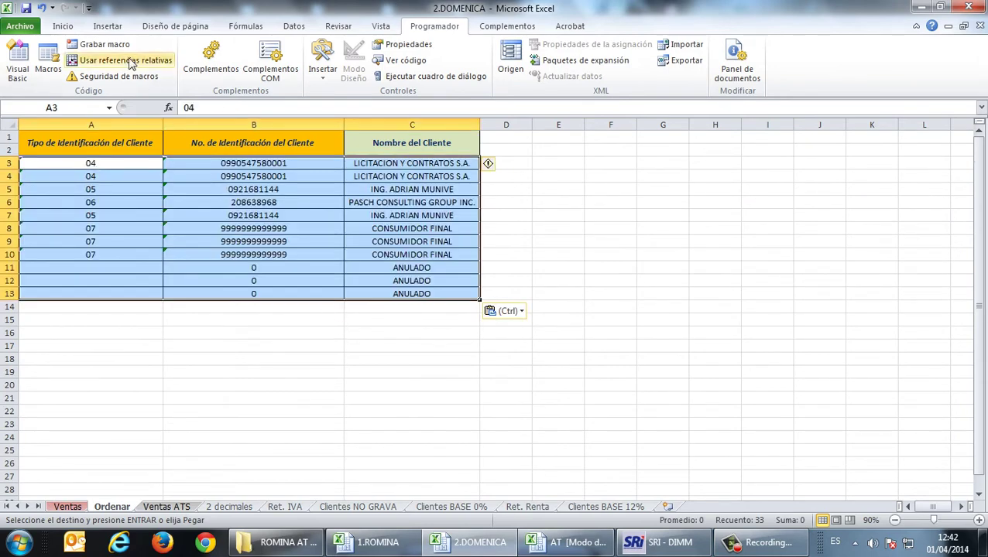
# Step: Remove duplicate clients from A3:C13 of the Ordenar sheet, comparing columns A, B and C
pyautogui.click(63, 26)
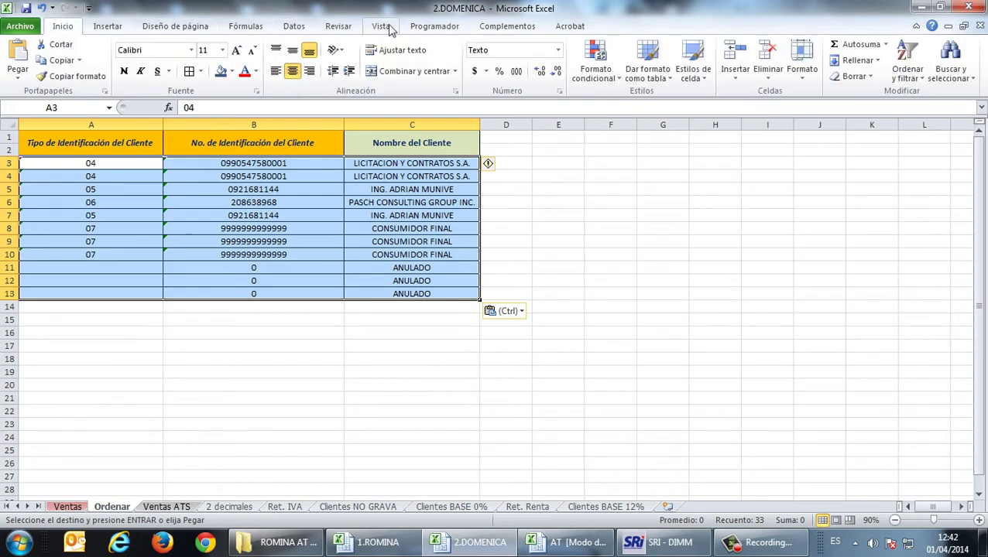
pyautogui.click(298, 28)
pyautogui.click(554, 82)
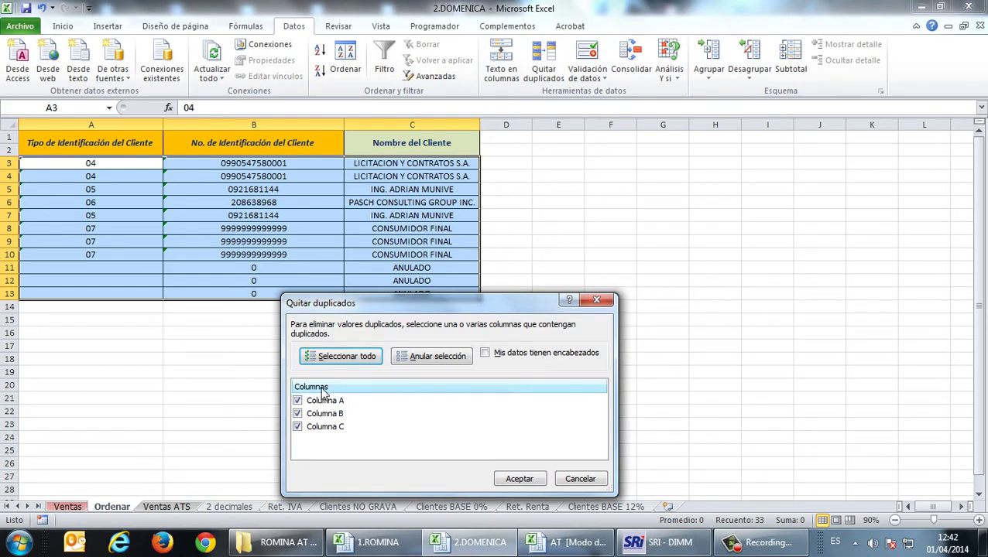
pyautogui.click(514, 477)
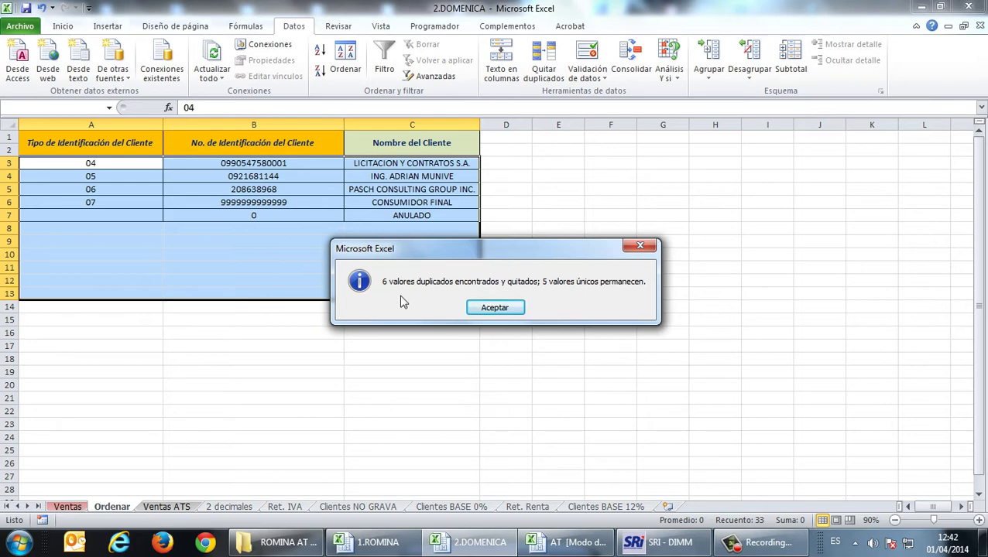
pyautogui.click(494, 309)
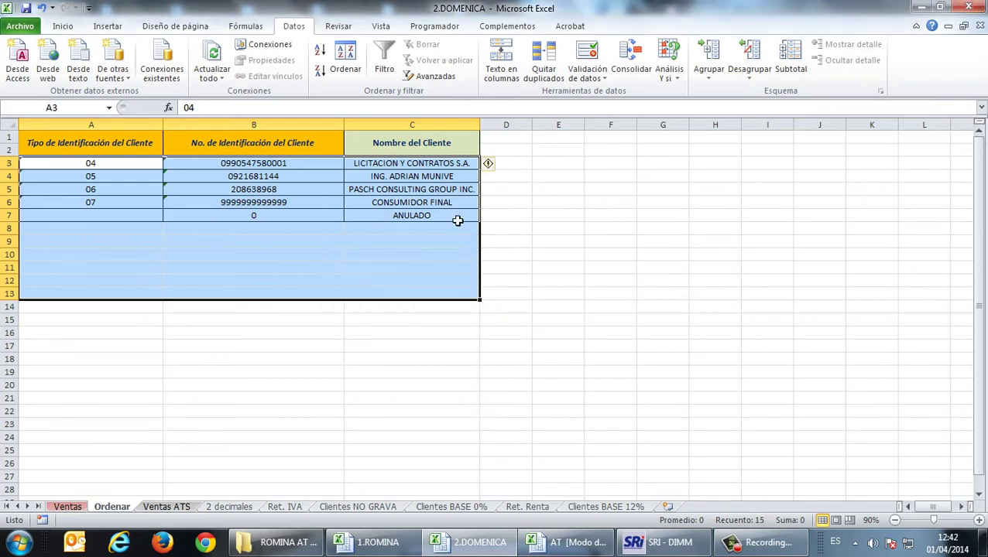
pyautogui.click(449, 217)
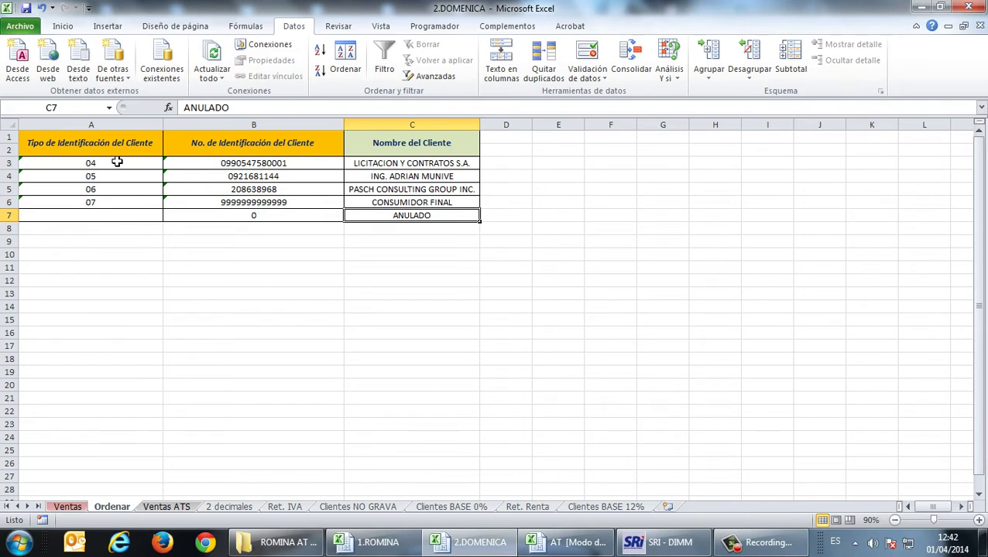
# Step: Copy the identification type codes in A3:A6 of Ordenar into the Tipo de Identificación column of Ventas ATS, starting at C8
pyautogui.moveTo(116, 161); pyautogui.dragTo(118, 201)
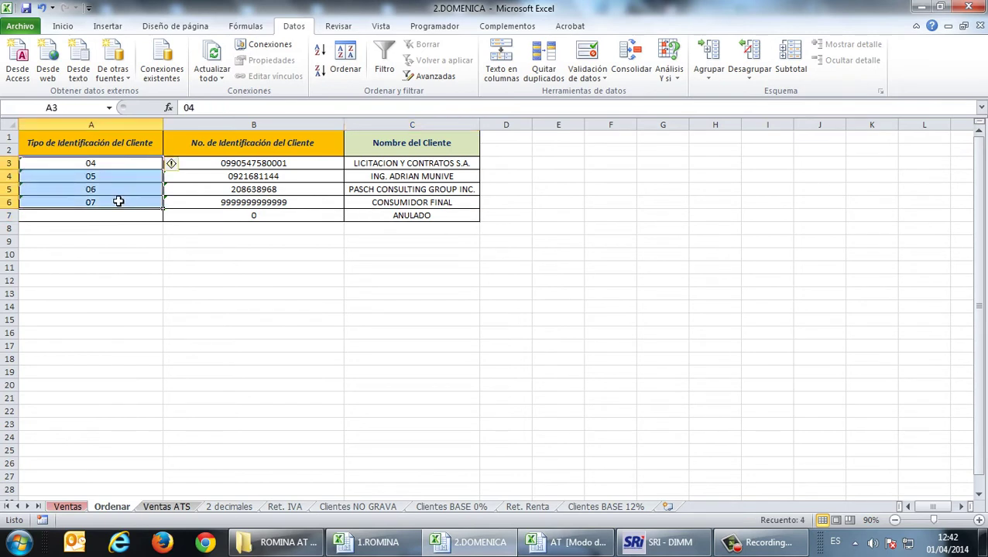
pyautogui.hotkey('ctrl', 'c')
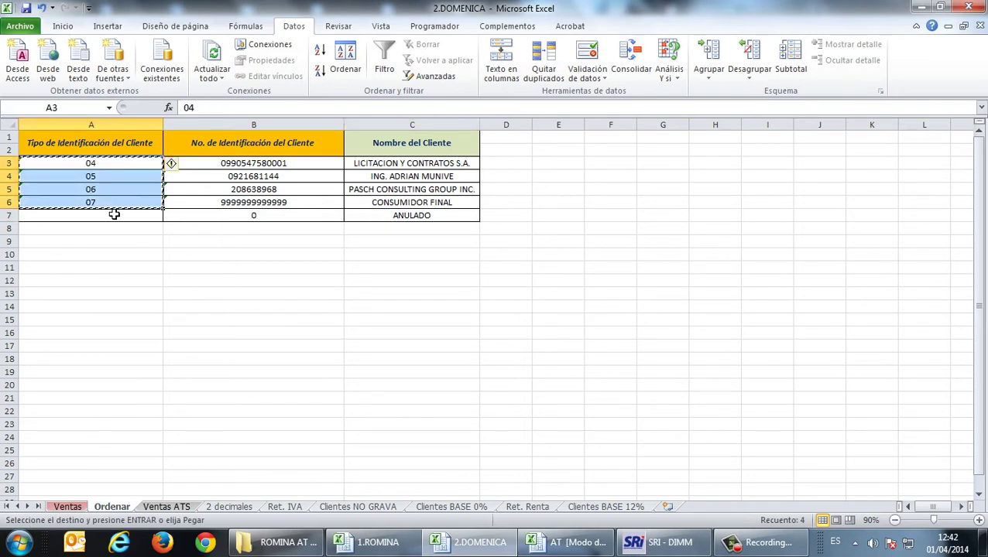
pyautogui.click(166, 507)
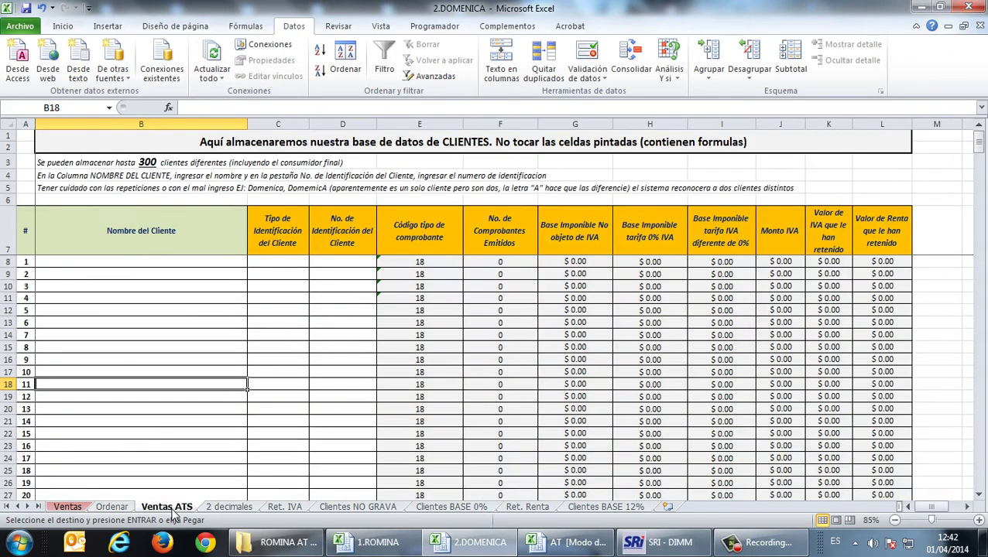
pyautogui.click(290, 260)
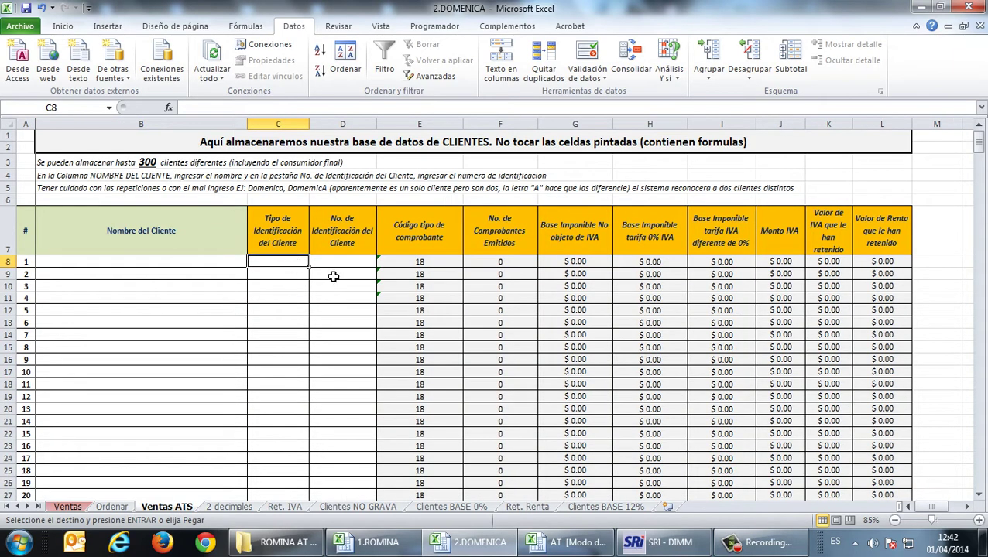
pyautogui.hotkey('ctrl', 'v')
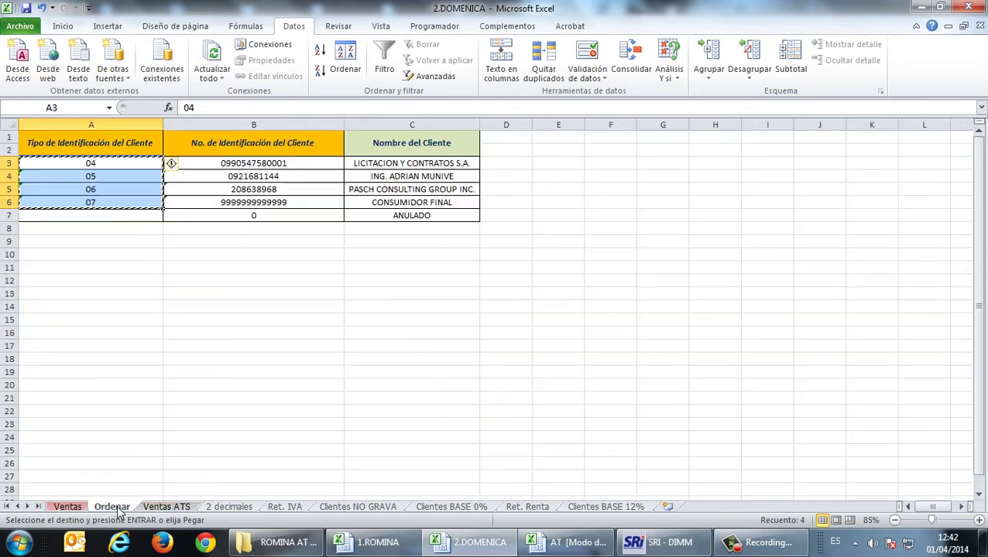
# Step: Copy the client identification numbers in B3:B6 of Ordenar into Ventas ATS, starting at D8
pyautogui.click(111, 507)
pyautogui.moveTo(288, 162); pyautogui.dragTo(289, 201)
pyautogui.hotkey('ctrl', 'c')
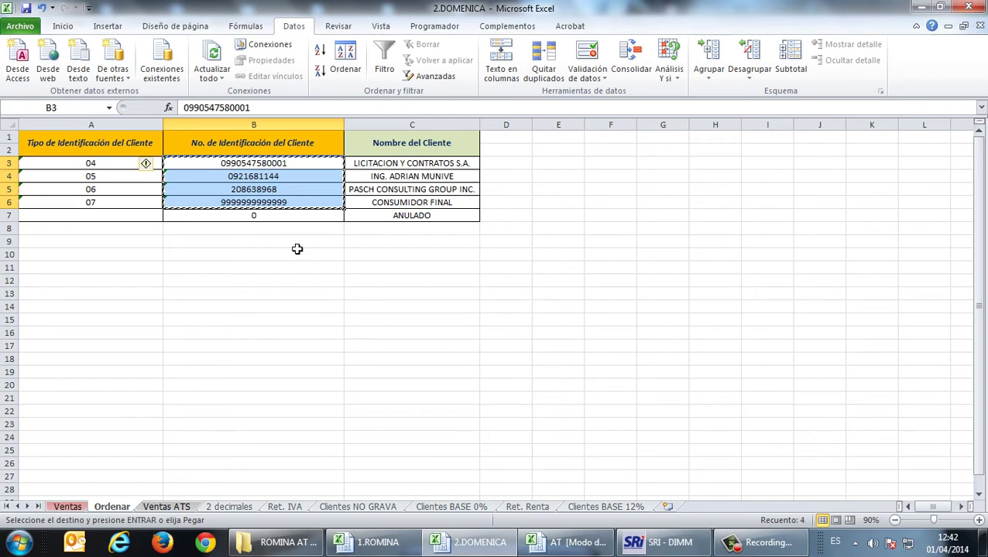
pyautogui.click(167, 507)
pyautogui.click(337, 263)
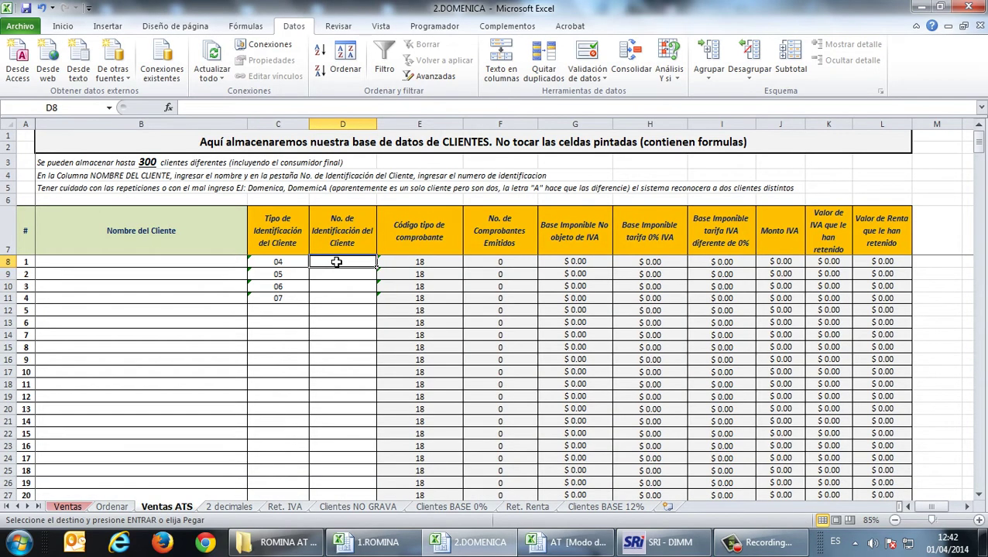
pyautogui.hotkey('ctrl', 'v')
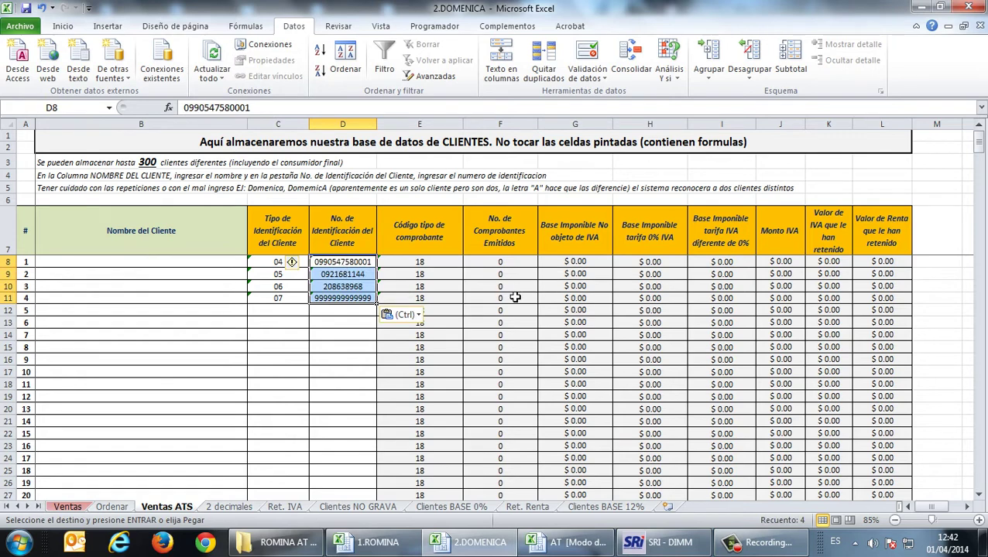
# Step: Copy the client names in C3:C6 of Ordenar into the Nombre del Cliente column of Ventas ATS, starting at B8
pyautogui.moveTo(574, 262); pyautogui.dragTo(863, 293)
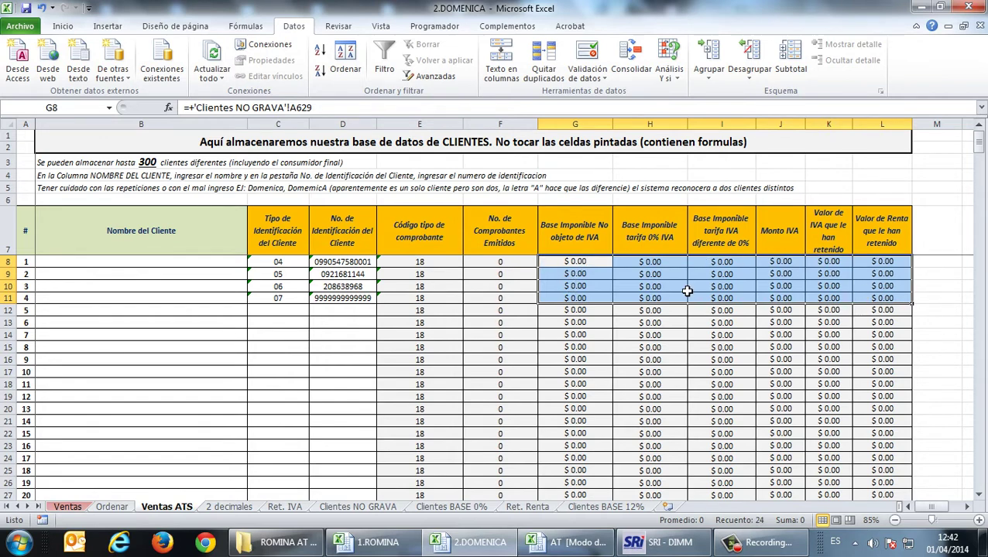
pyautogui.moveTo(218, 258); pyautogui.dragTo(223, 298)
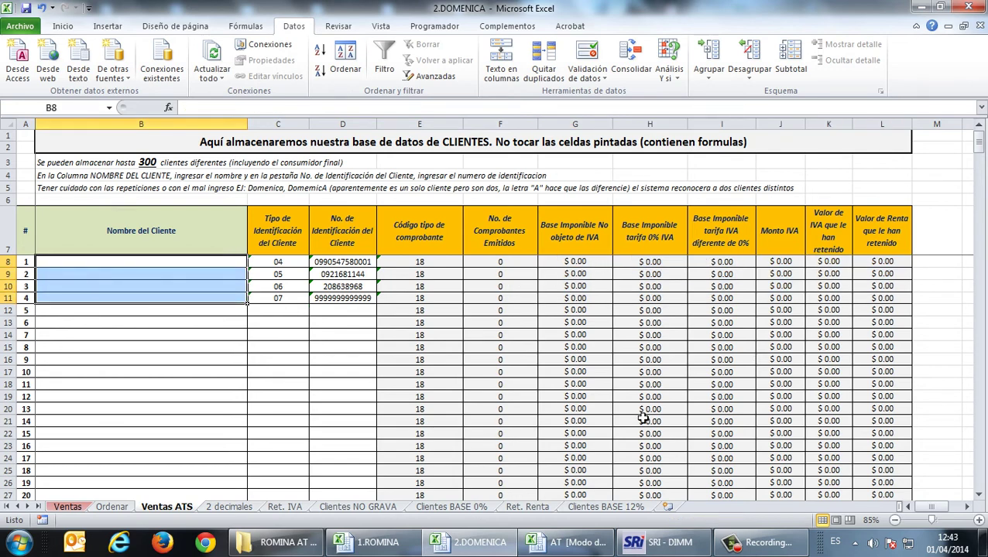
pyautogui.click(112, 507)
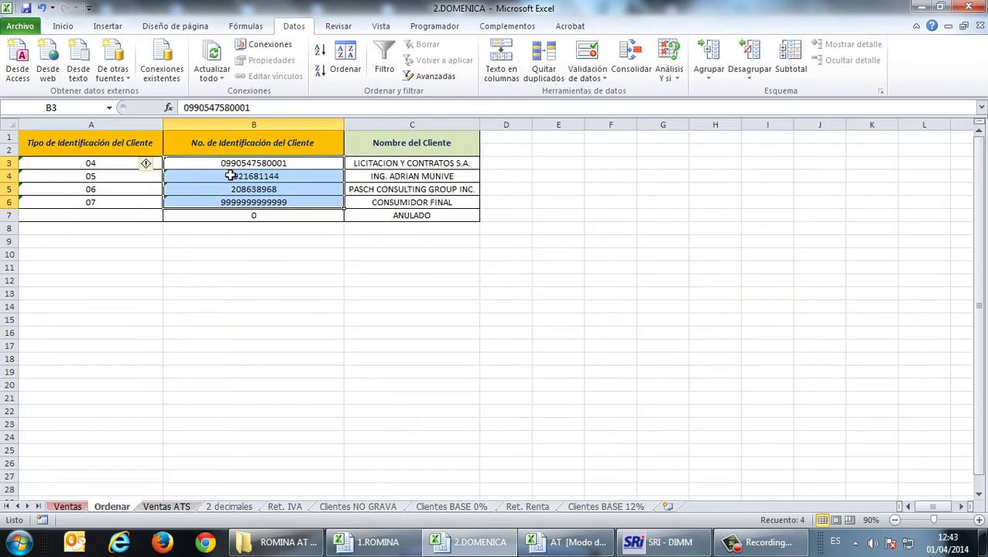
pyautogui.moveTo(377, 164); pyautogui.dragTo(392, 199)
pyautogui.hotkey('ctrl', 'c')
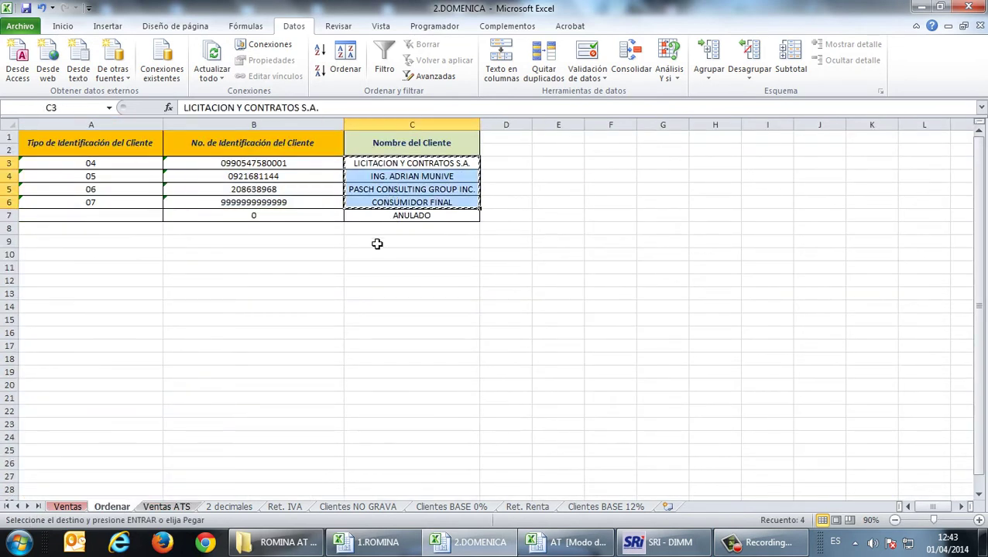
pyautogui.click(163, 508)
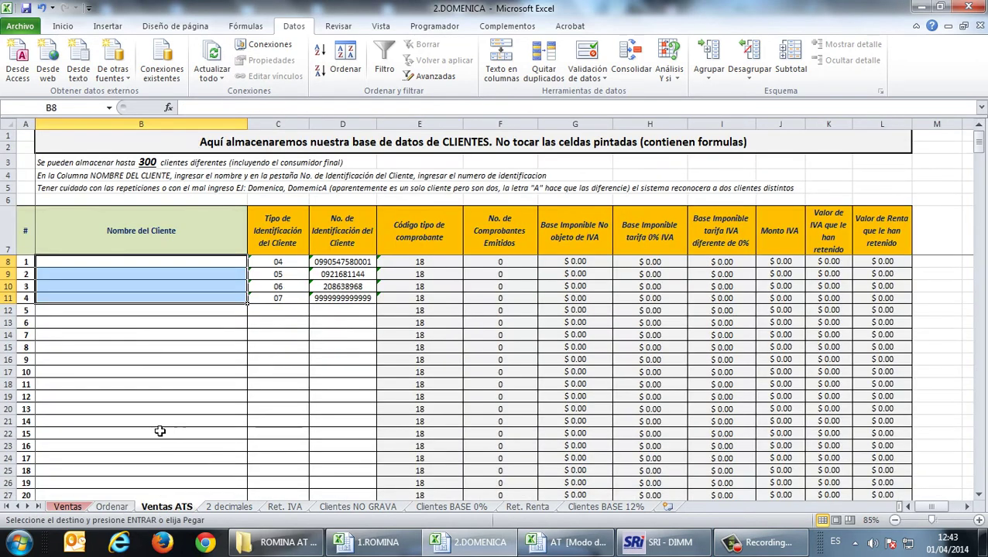
pyautogui.click(173, 260)
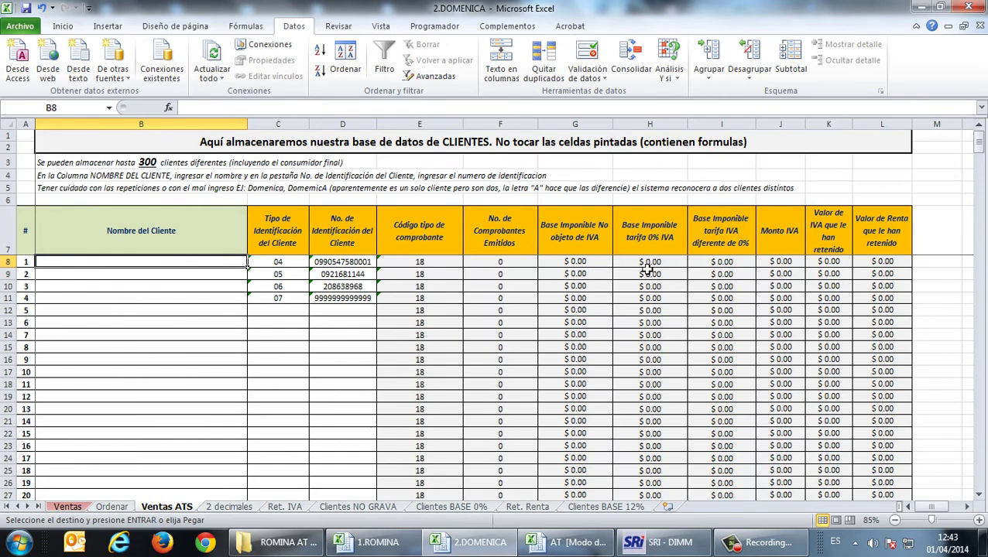
pyautogui.hotkey('ctrl', 'v')
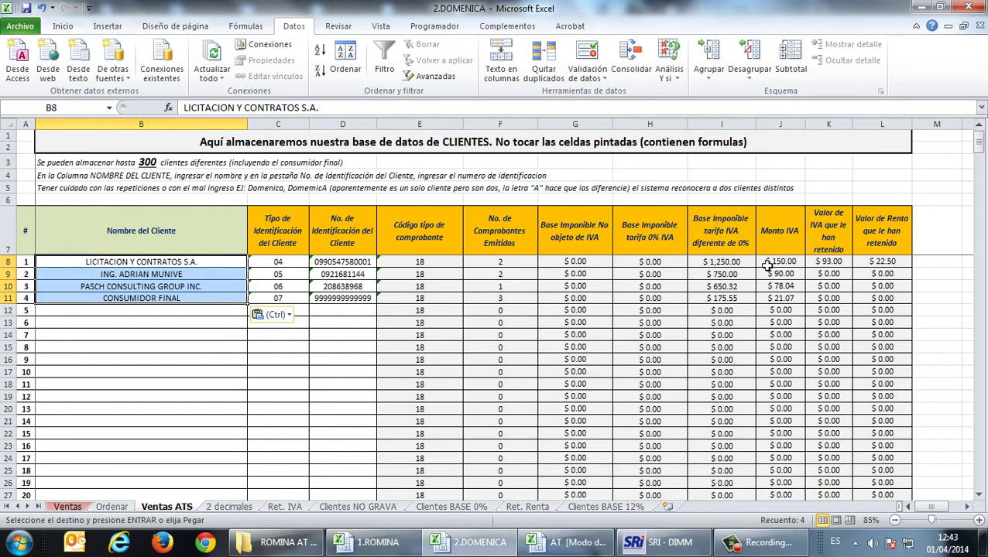
pyautogui.press('Escape')
# Step: Duplicate the client name LICITACION Y CONTRATOS S.A. from B8 into B12 and compare the tariff base amounts in I8 and I12
pyautogui.click(179, 264)
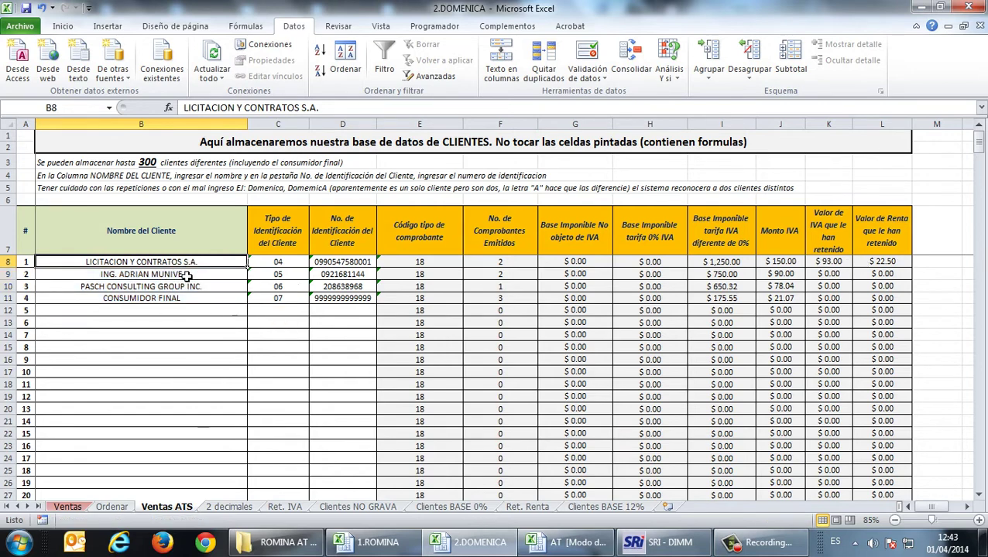
pyautogui.hotkey('ctrl', 'c')
pyautogui.click(153, 313)
pyautogui.press('Return')
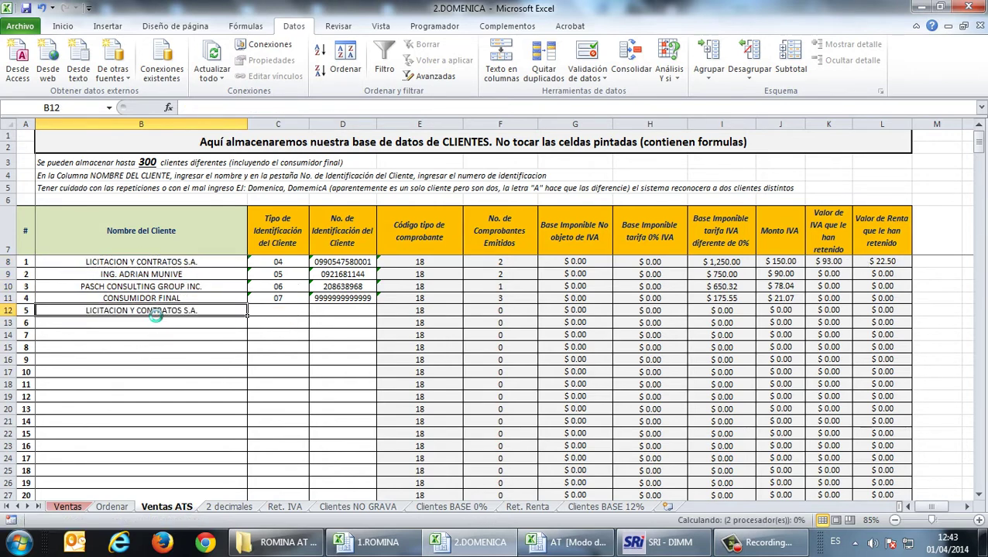
pyautogui.click(741, 310)
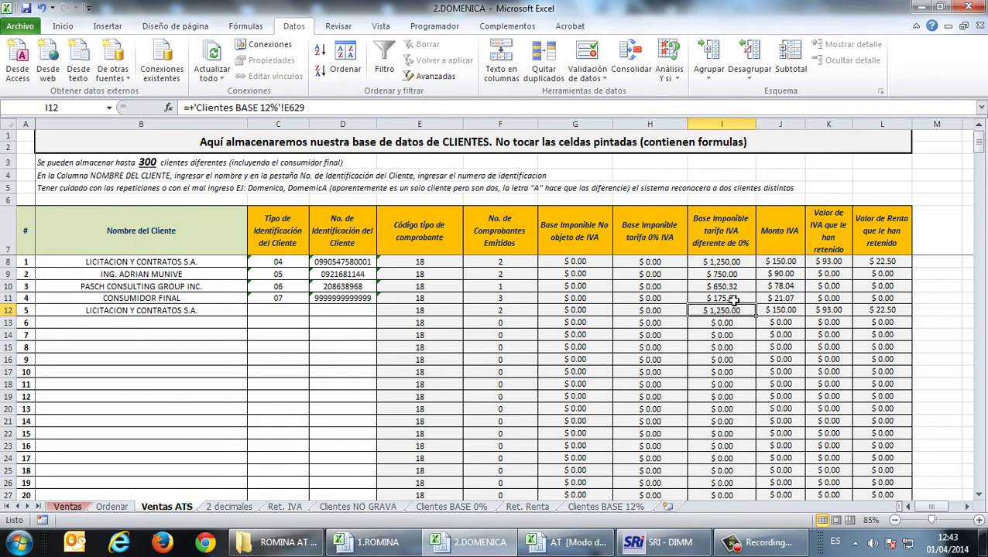
pyautogui.keyDown('ctrl'); pyautogui.click(731, 263); pyautogui.keyUp('ctrl')
pyautogui.scroll(2, 809, 320)
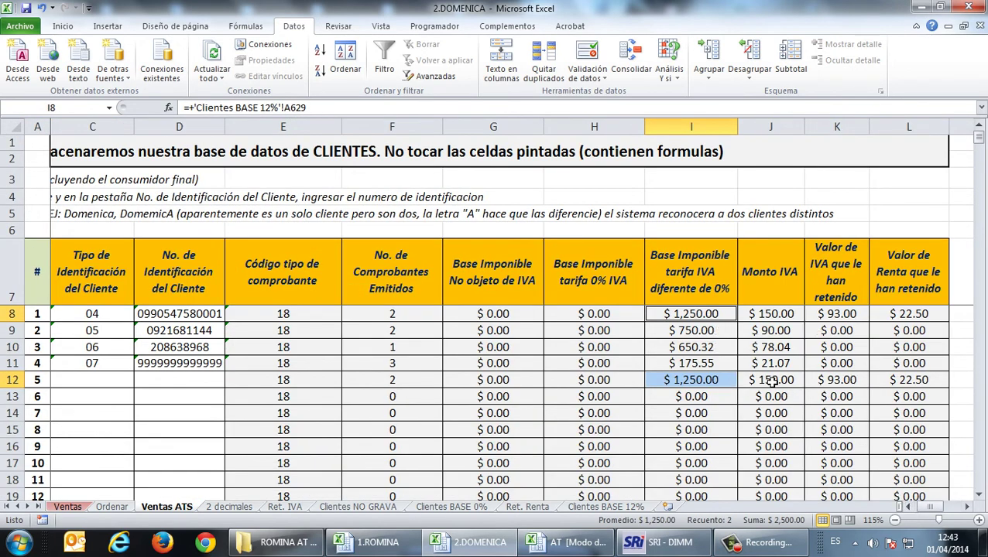
# Step: Delete the repeated client name from B12 of Ventas ATS
pyautogui.scroll(-1, 772, 384)
pyautogui.moveTo(927, 506); pyautogui.dragTo(913, 507)
pyautogui.click(172, 360)
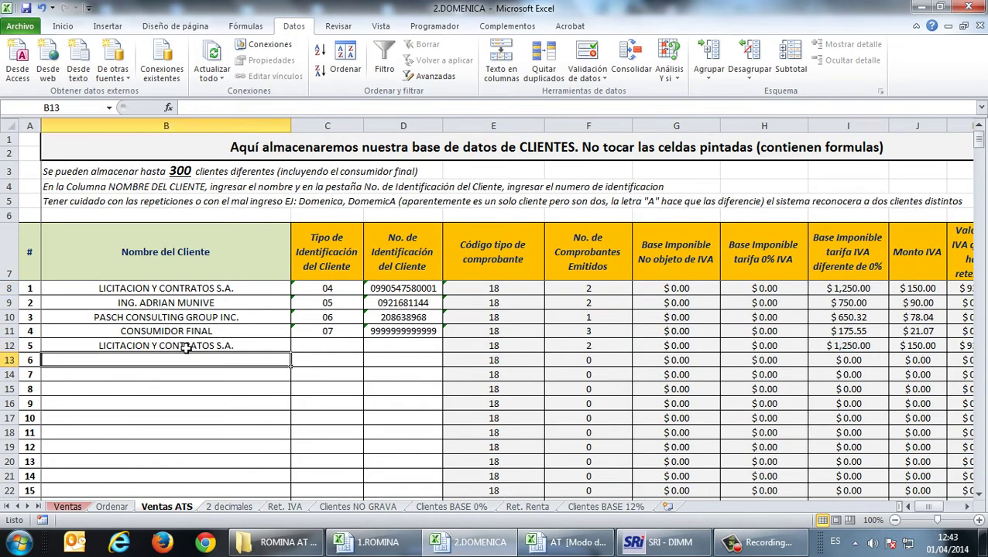
pyautogui.click(186, 346)
pyautogui.moveTo(193, 290); pyautogui.dragTo(205, 383)
pyautogui.click(212, 349)
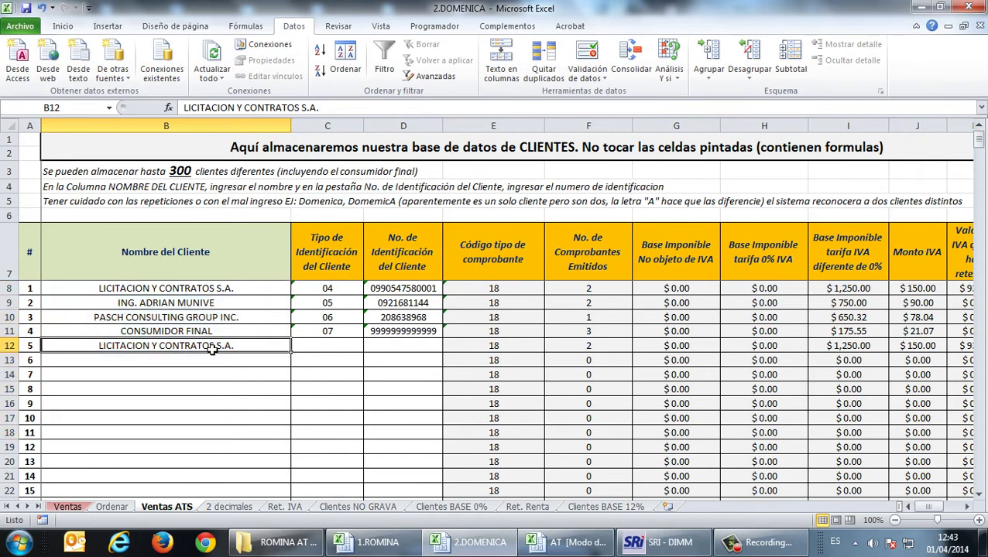
pyautogui.press('Delete')
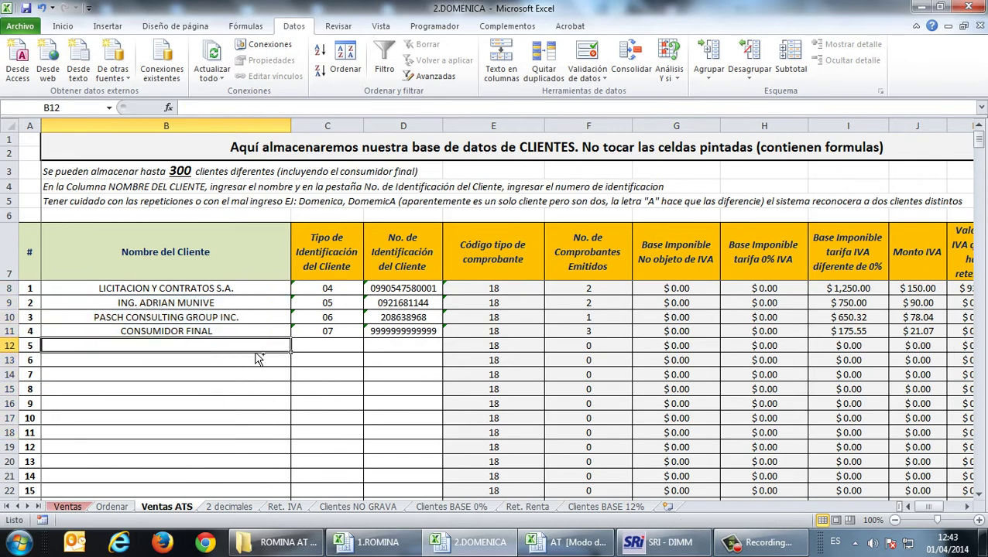
# Step: Copy the four clients' identification and amount cells C8:L11 of Ventas ATS to the clipboard
pyautogui.scroll(-1, 258, 359)
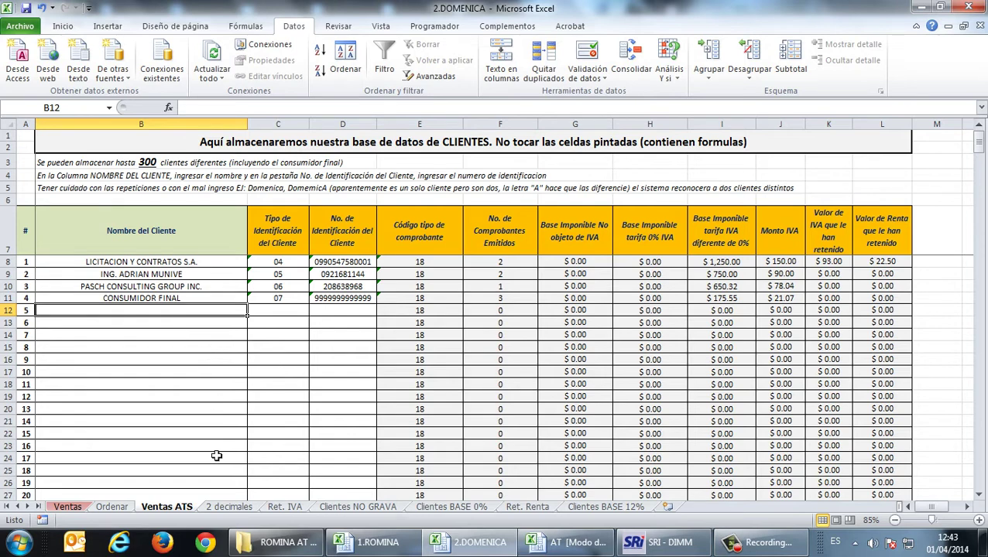
pyautogui.click(112, 507)
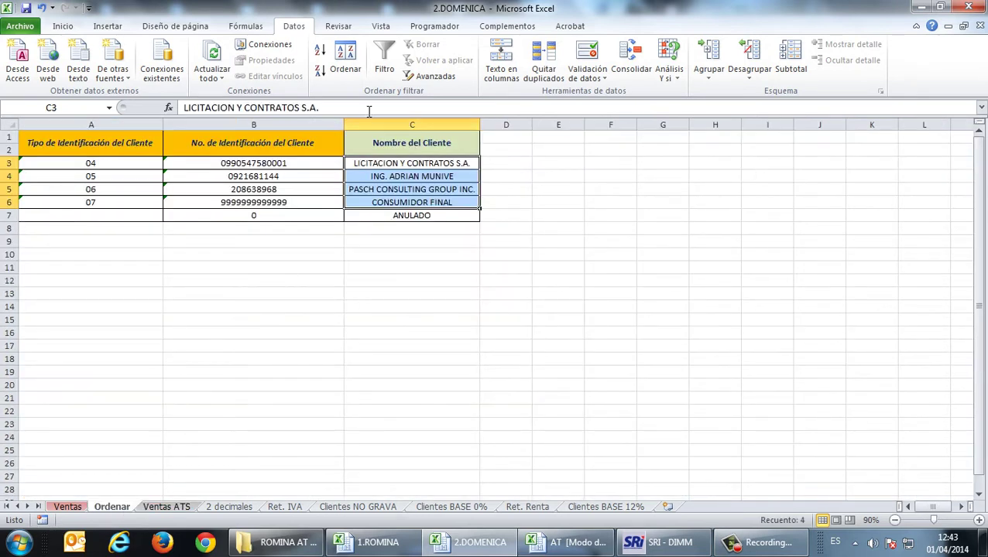
pyautogui.click(166, 507)
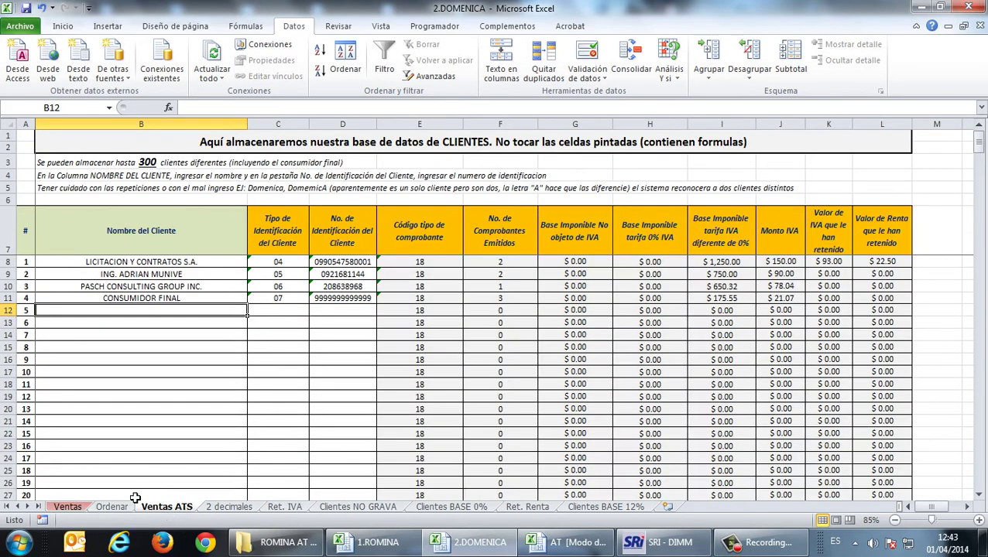
pyautogui.click(596, 308)
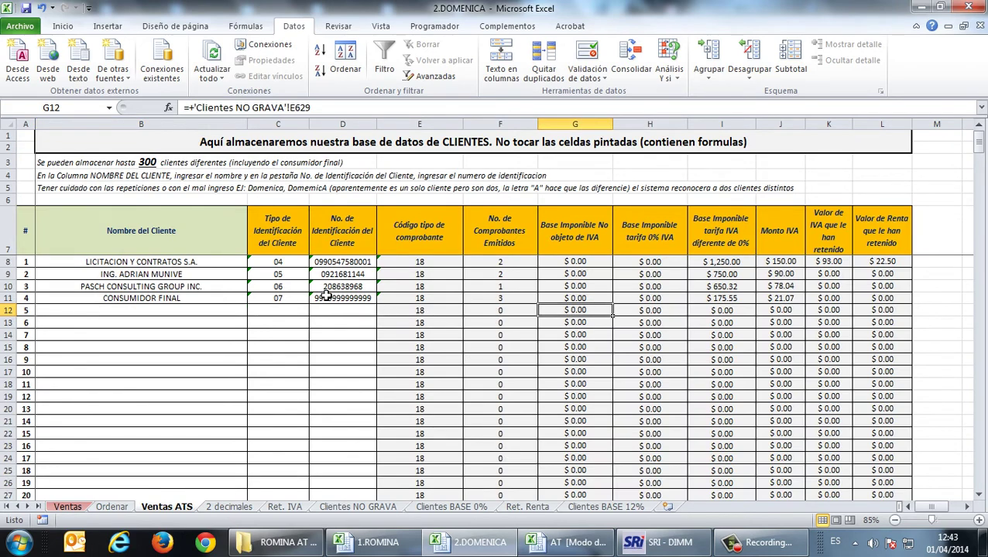
pyautogui.moveTo(293, 262); pyautogui.dragTo(875, 298)
pyautogui.hotkey('ctrl', 'c')
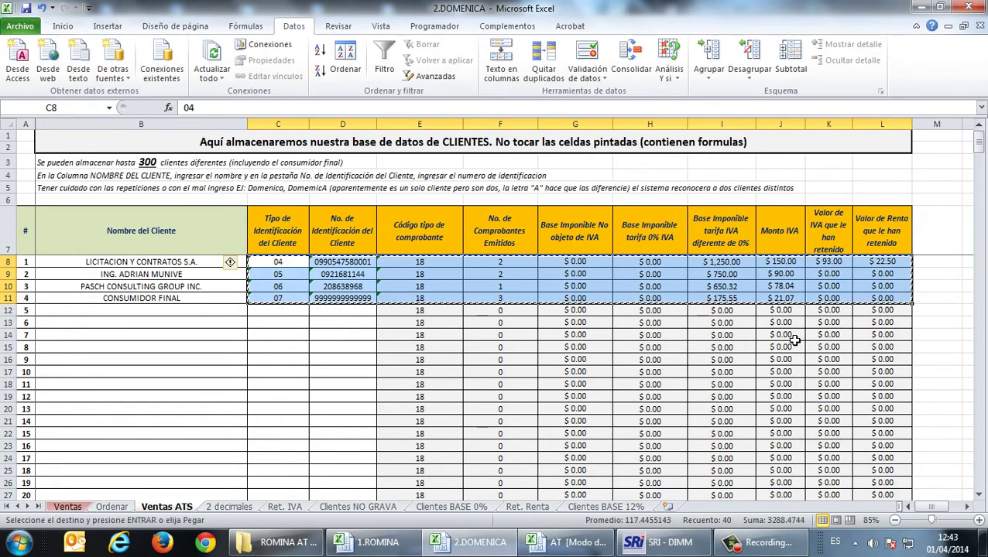
# Step: Switch to the AT workbook and enter 01 as the Mes in E2 of the Informante sheet
pyautogui.click(597, 549)
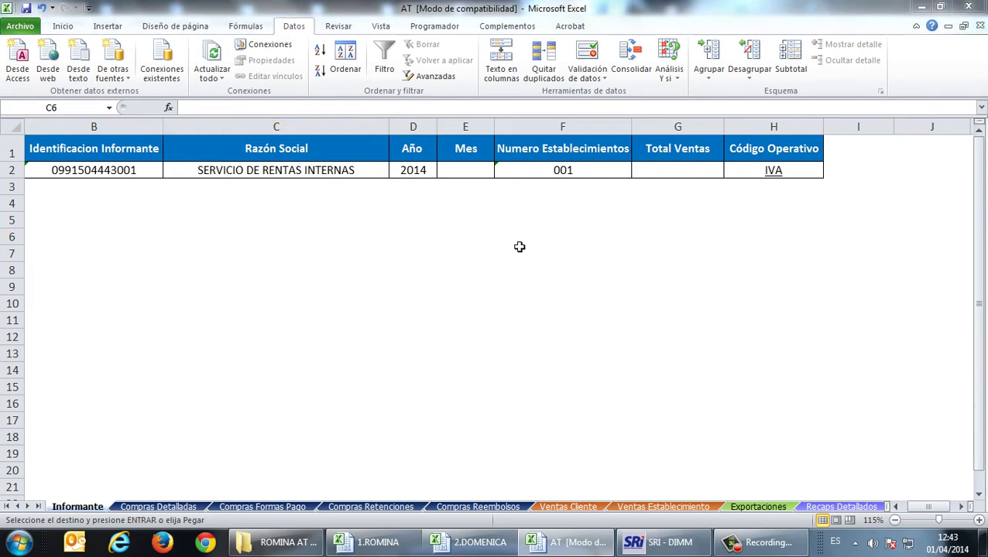
pyautogui.click(470, 169)
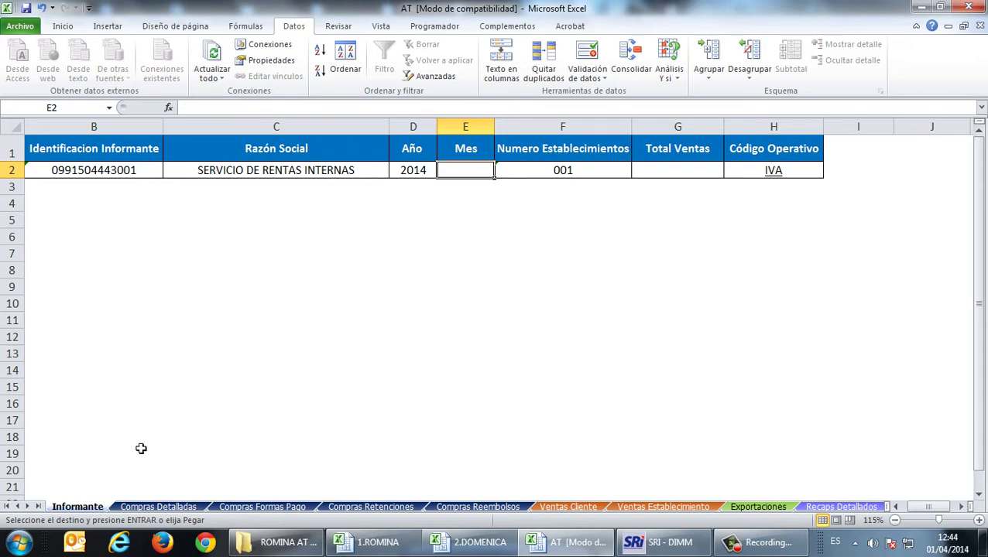
pyautogui.click(489, 199)
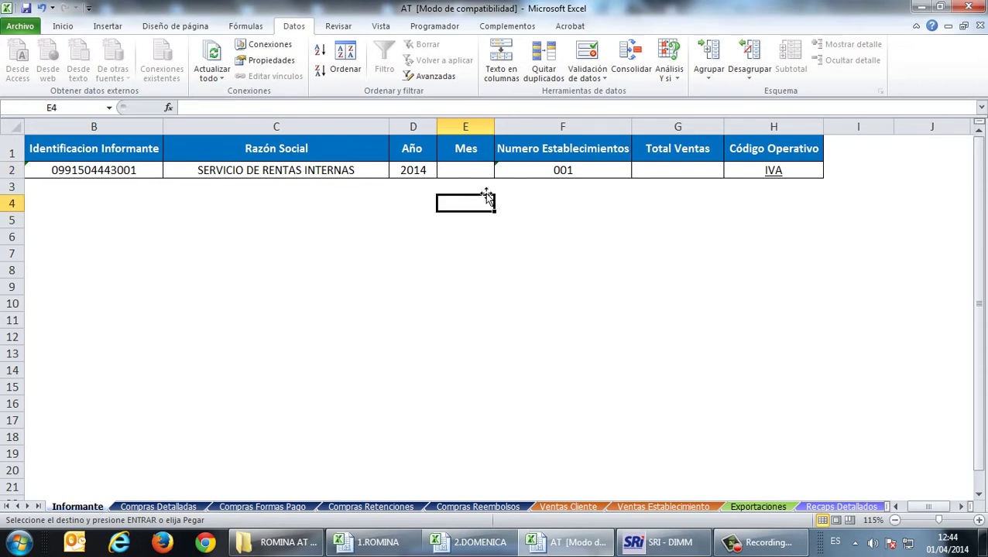
pyautogui.click(478, 170)
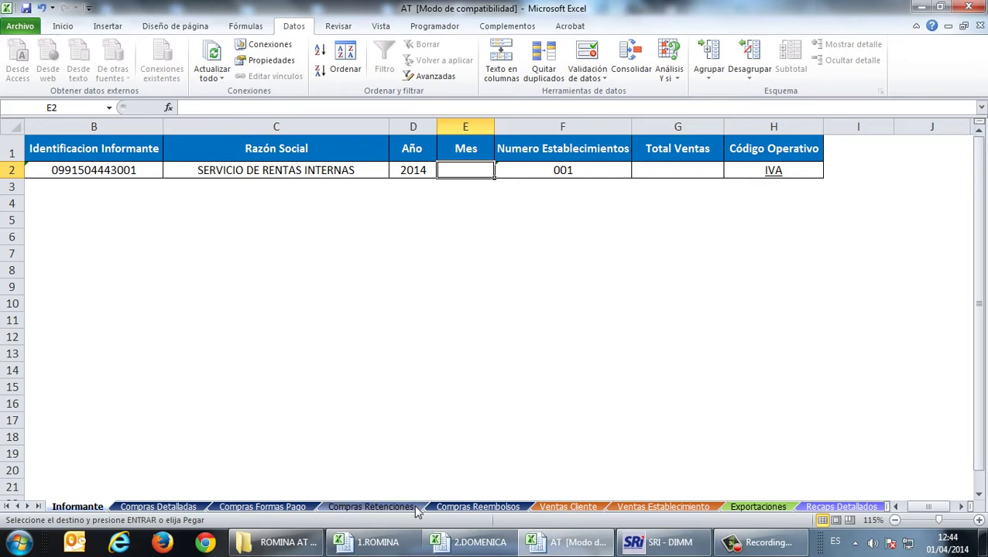
pyautogui.write('01')
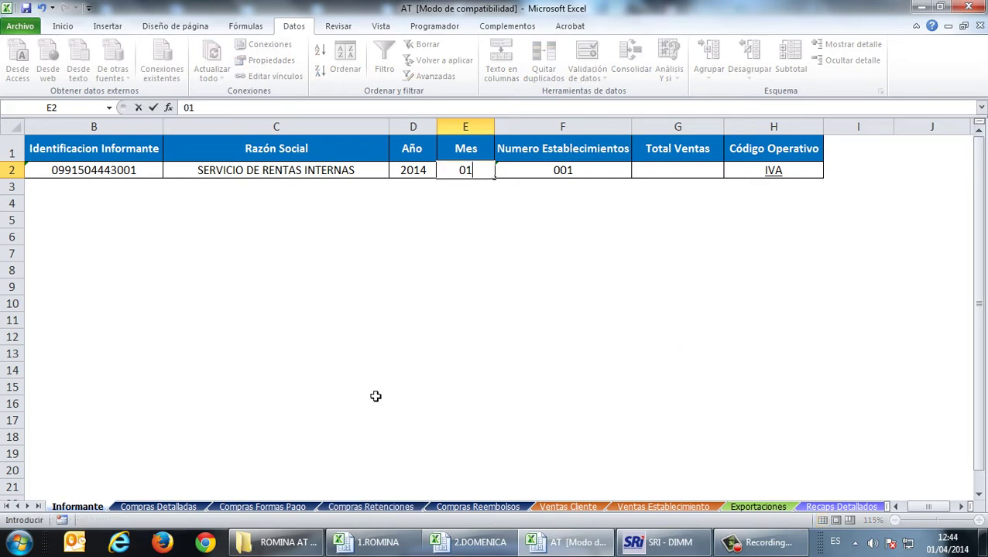
pyautogui.press('Return')
pyautogui.press('Up')
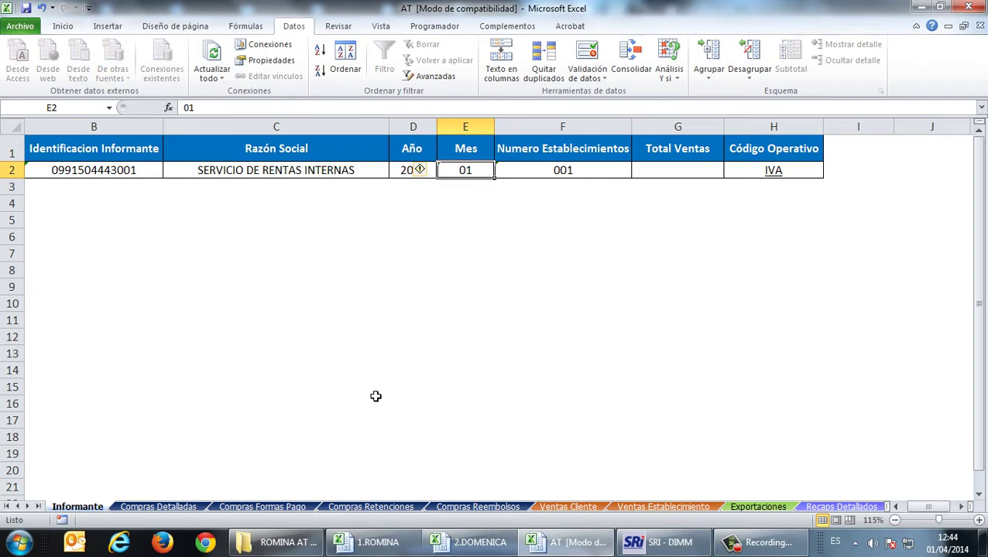
# Step: Try the single-digit month values 1, 2 and 3 one after another in the Mes cell E2
pyautogui.write('1')
pyautogui.press('Return')
pyautogui.press('Up')
pyautogui.write('2')
pyautogui.press('Return')
pyautogui.press('Up')
pyautogui.write('3')
pyautogui.press('Return')
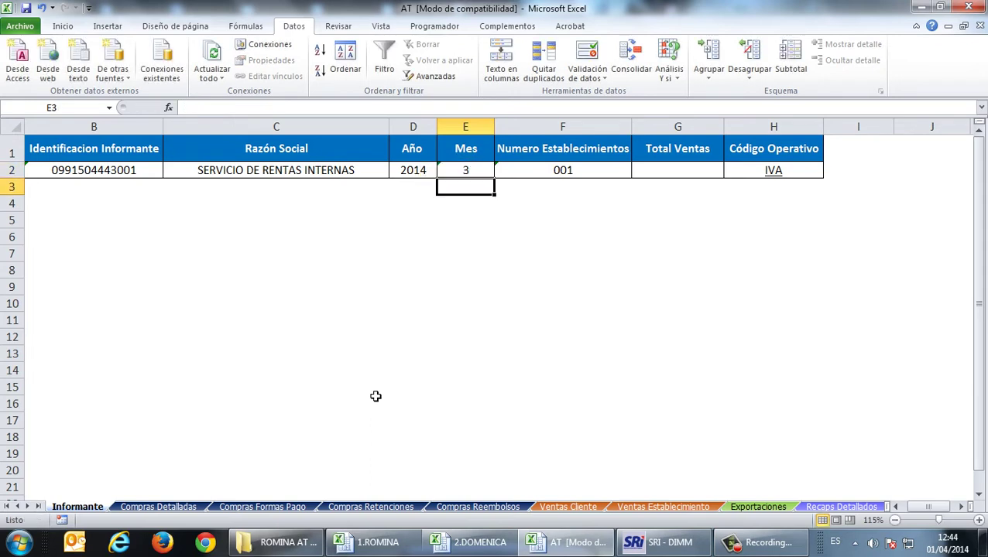
# Step: Try the two-digit month values 01, 02 and 03 one after another in the Mes cell E2
pyautogui.press('Up')
pyautogui.write('01')
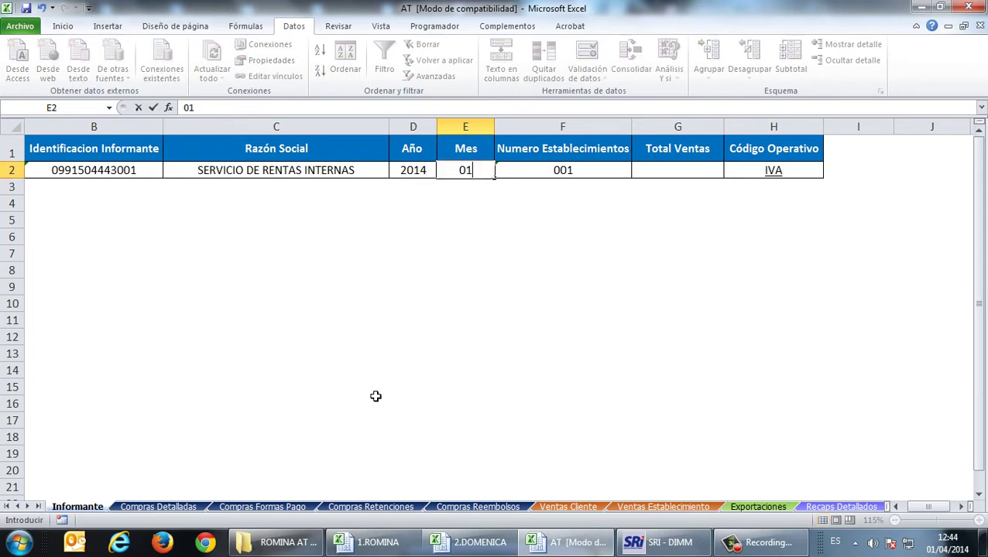
pyautogui.press('Return')
pyautogui.press('Up')
pyautogui.write('02')
pyautogui.press('Return')
pyautogui.press('Up')
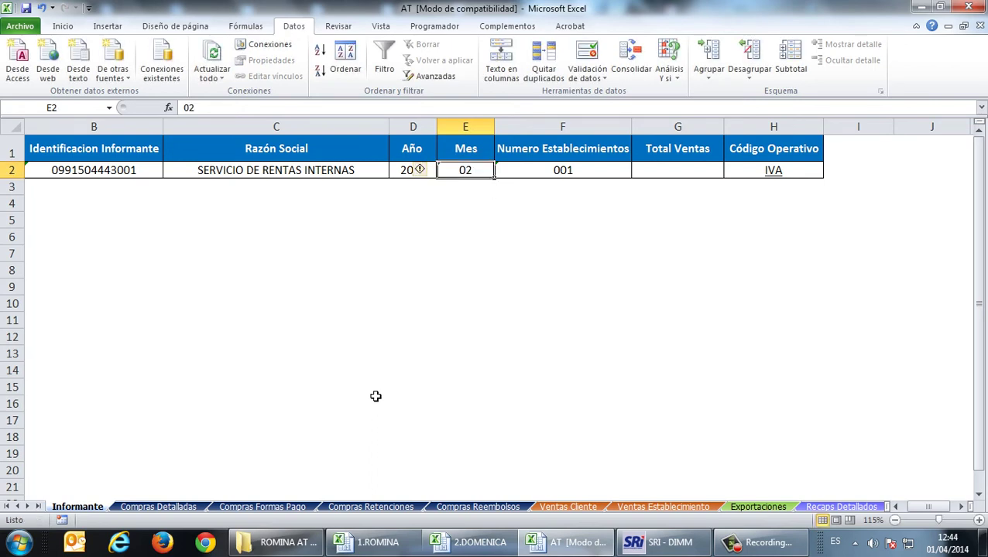
pyautogui.write('03')
pyautogui.press('Return')
pyautogui.press('Up')
# Step: Set the Mes in E2 back to 01 and go to the Total Ventas cell G2
pyautogui.write('0')
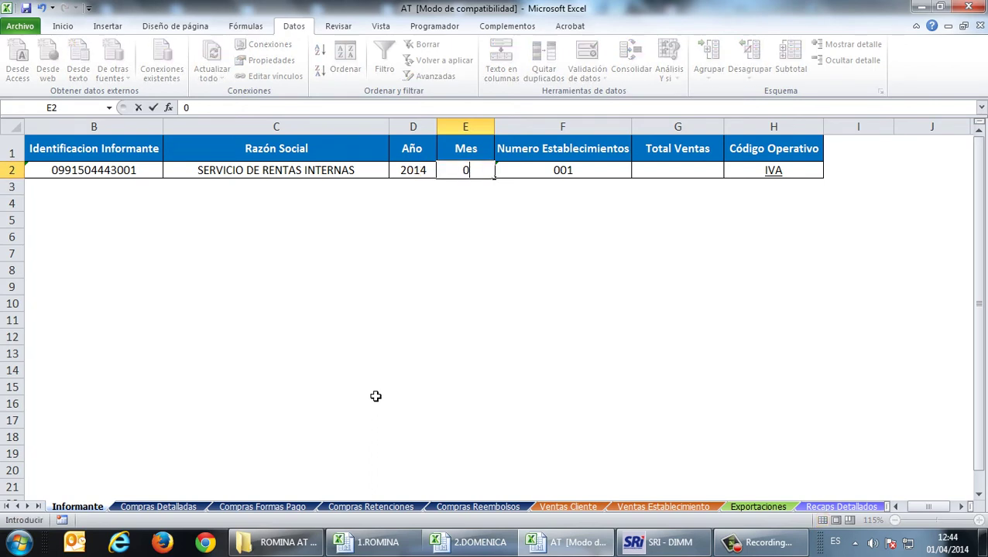
pyautogui.write('1')
pyautogui.press('Tab')
pyautogui.press('Tab')
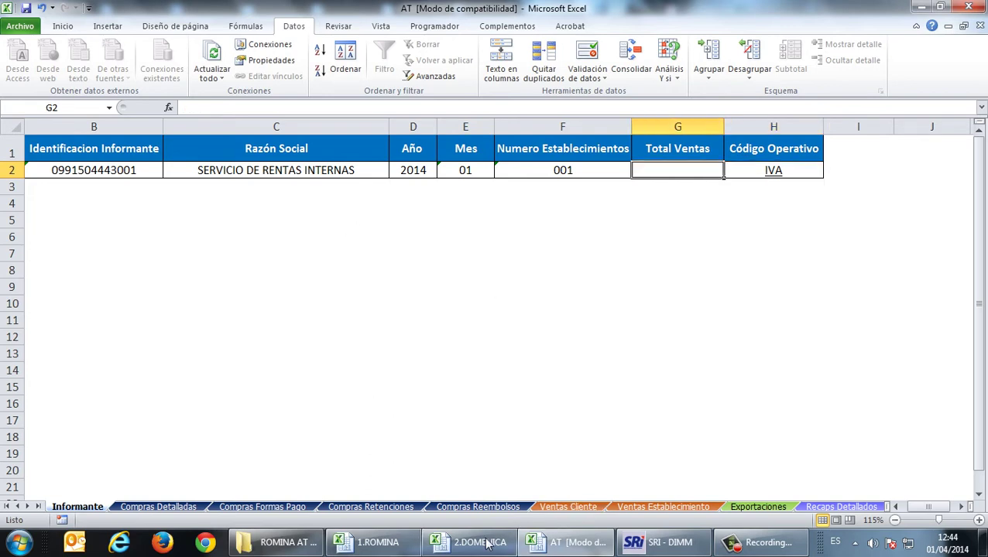
# Step: Sum the base amounts I8:I11 on Ventas ATS in 2.DOMENICA and enter 2825.87 as Total Ventas in G2 of AT's Informante sheet
pyautogui.hotkey('alt', 'Tab')
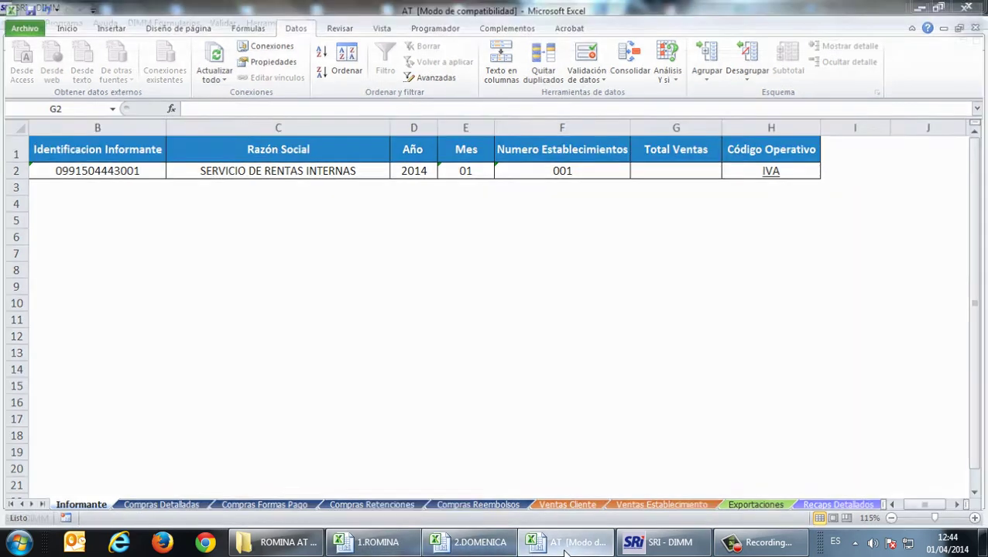
pyautogui.click(480, 545)
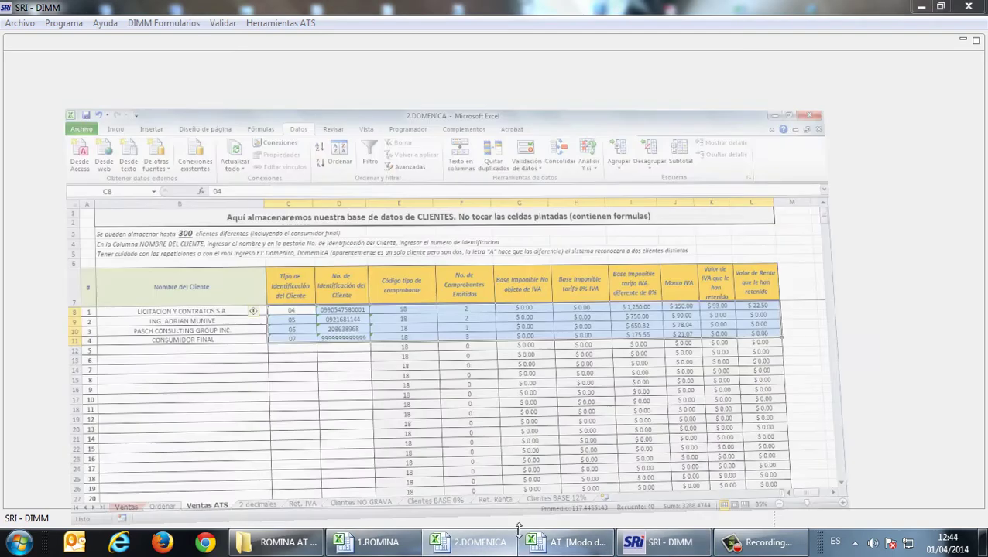
pyautogui.moveTo(735, 262); pyautogui.dragTo(741, 301)
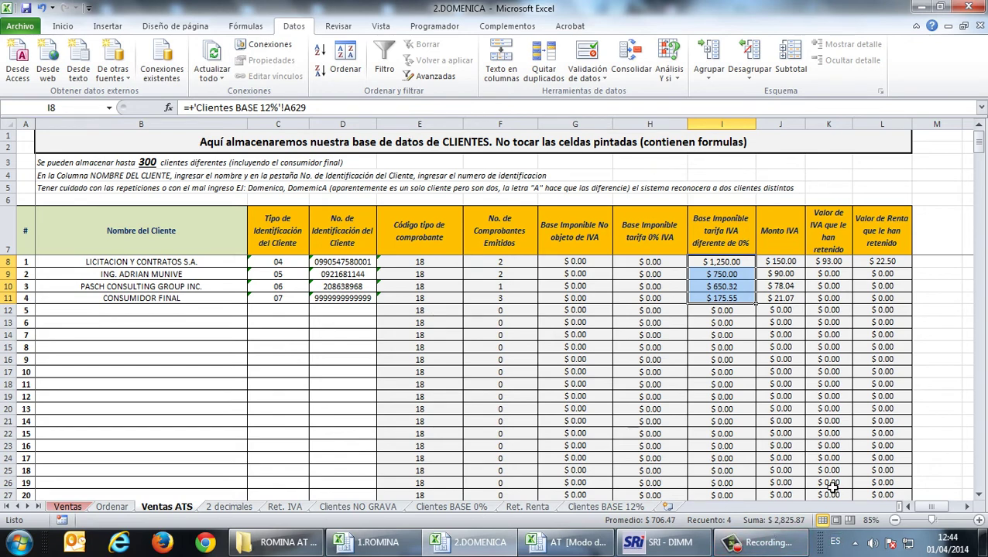
pyautogui.click(565, 542)
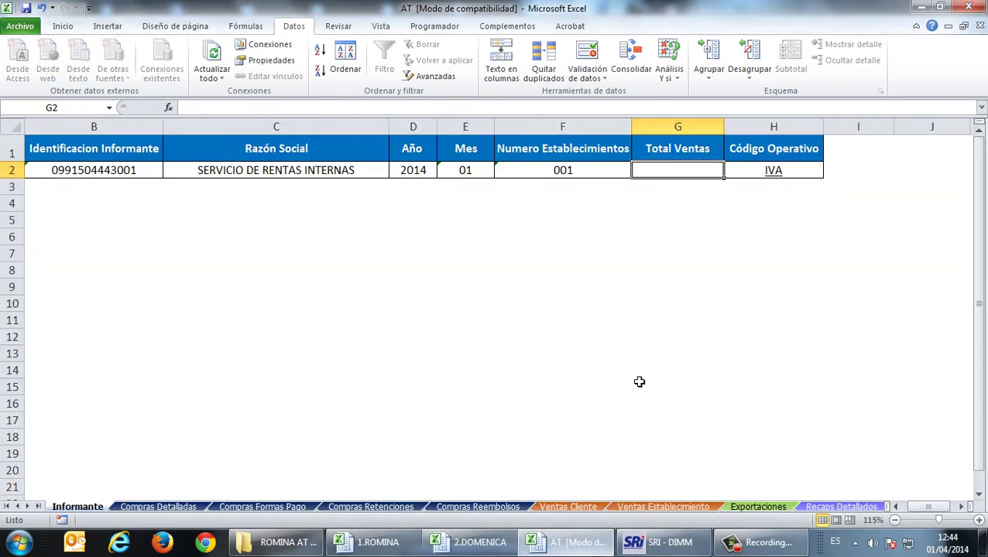
pyautogui.write('2')
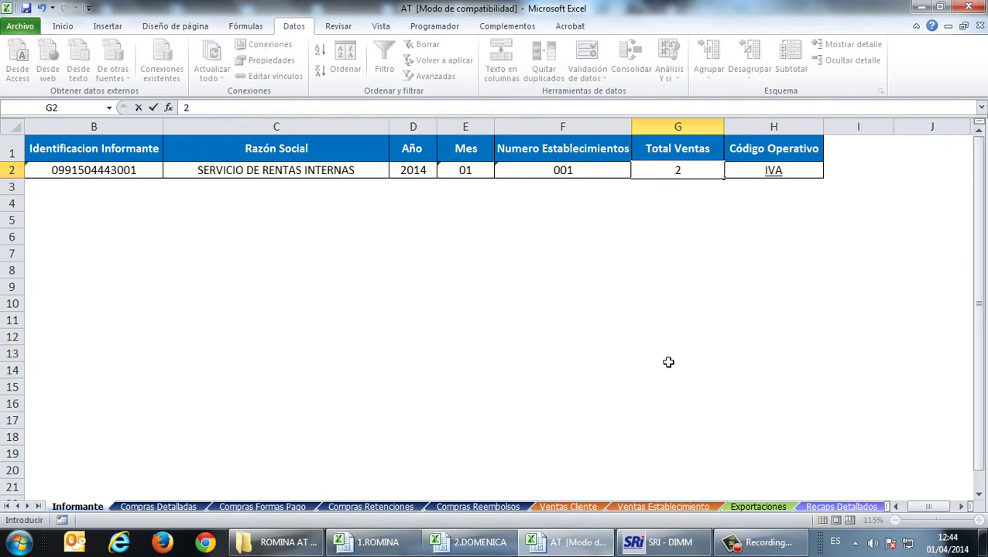
pyautogui.write('825.87')
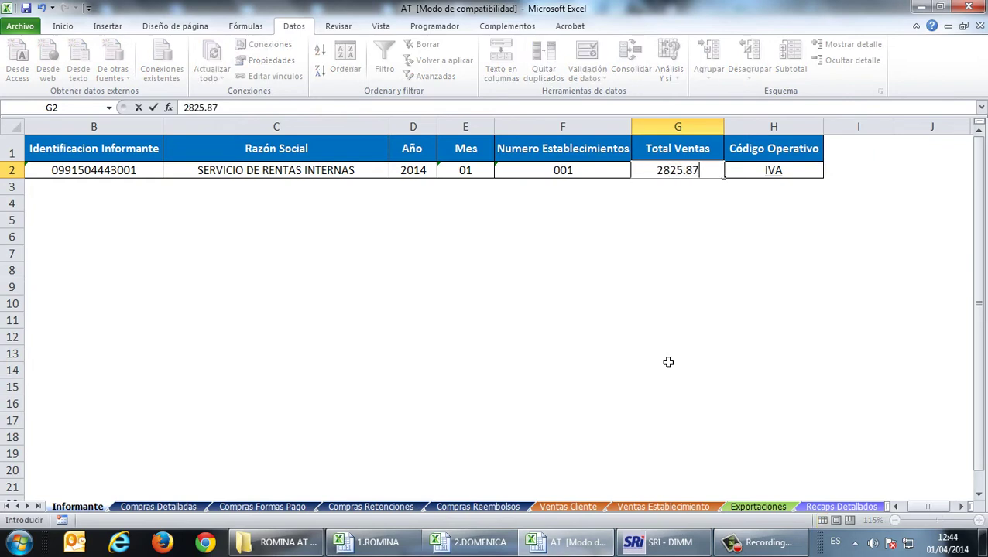
pyautogui.press('Return')
pyautogui.click(669, 169)
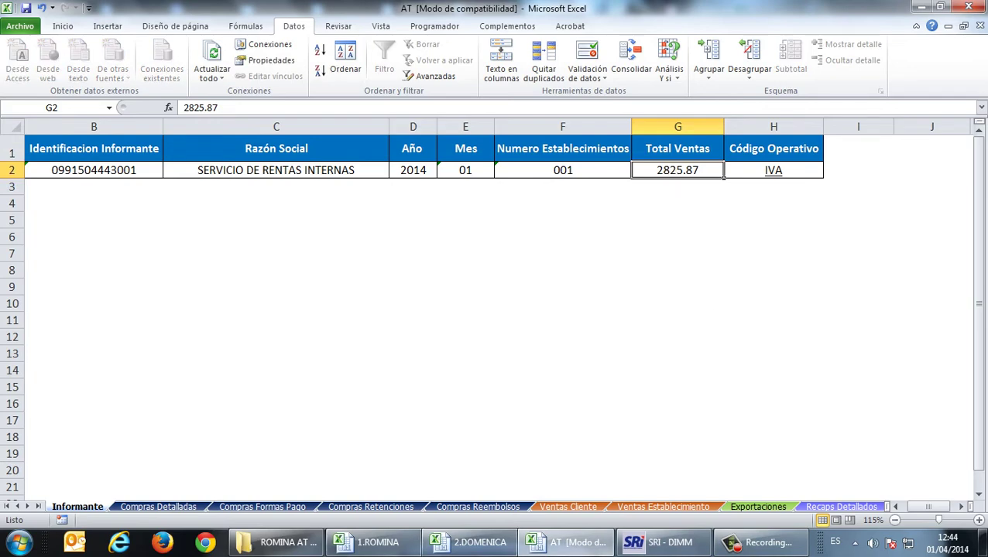
pyautogui.click(486, 551)
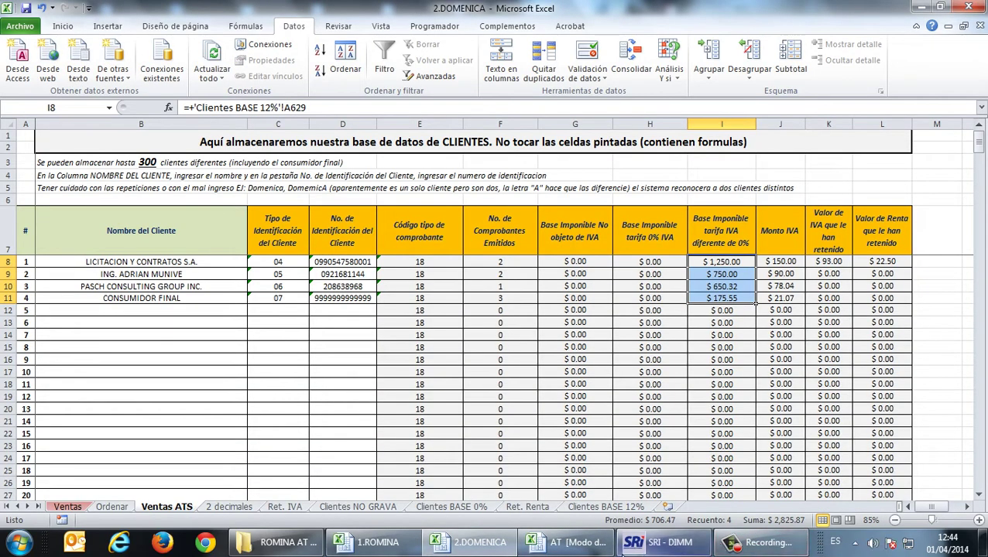
pyautogui.click(577, 548)
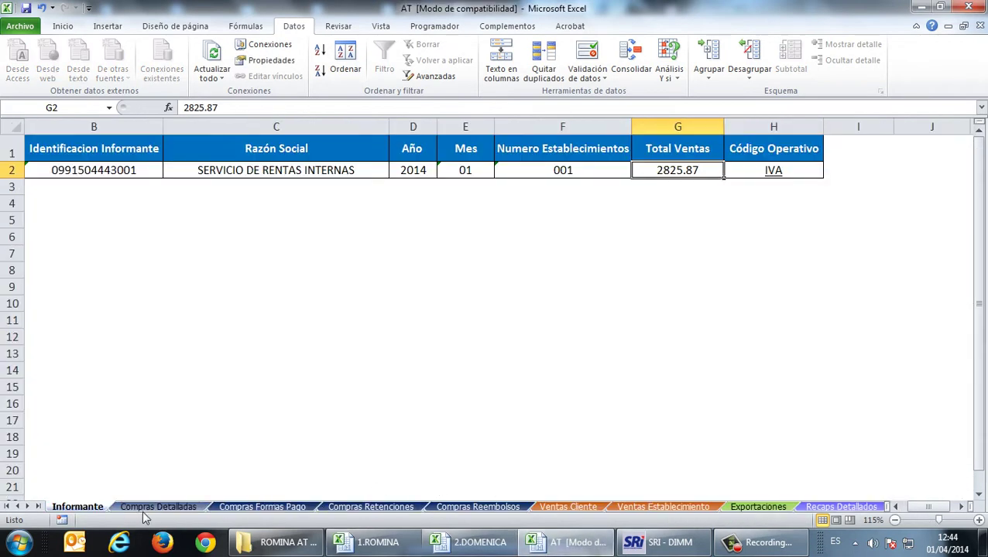
# Step: Open the Ventas Cliente sheet of AT and select the empty table row A2:J2
pyautogui.click(578, 509)
pyautogui.click(503, 281)
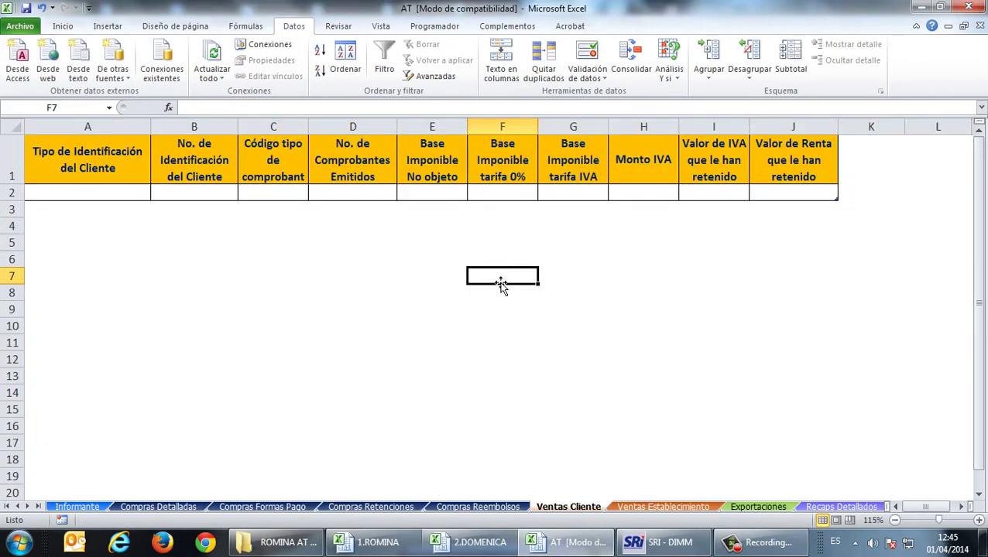
pyautogui.moveTo(71, 194); pyautogui.dragTo(798, 193)
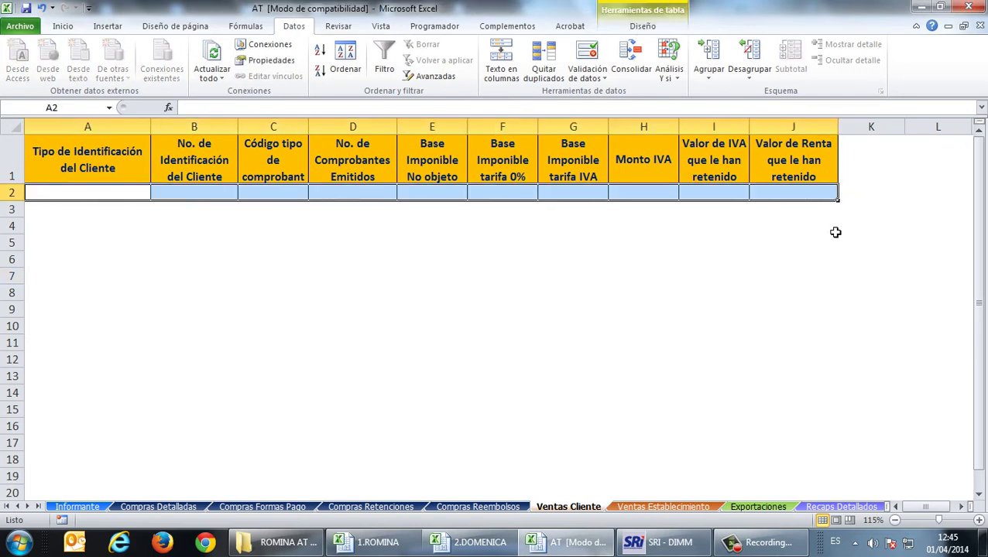
pyautogui.click(833, 197)
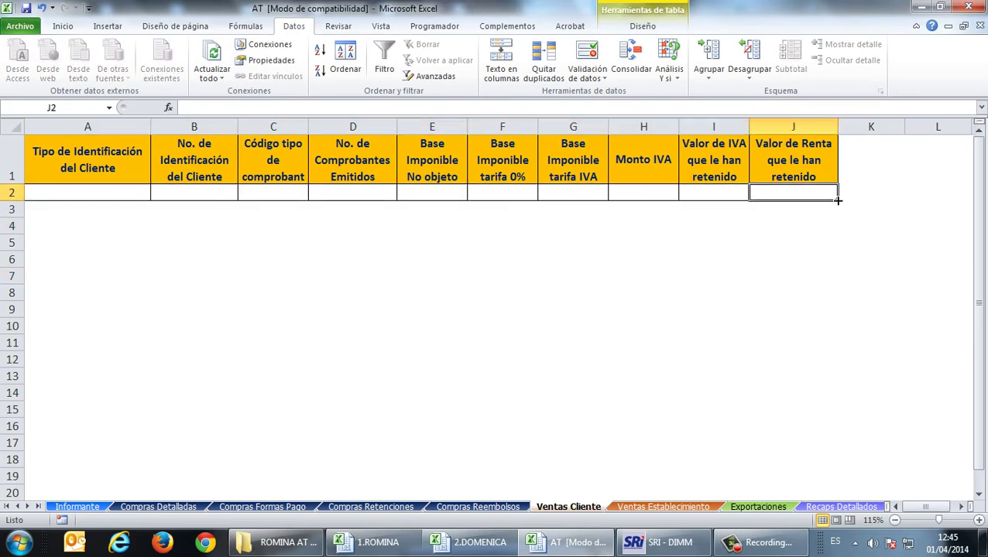
pyautogui.moveTo(833, 196); pyautogui.dragTo(852, 267)
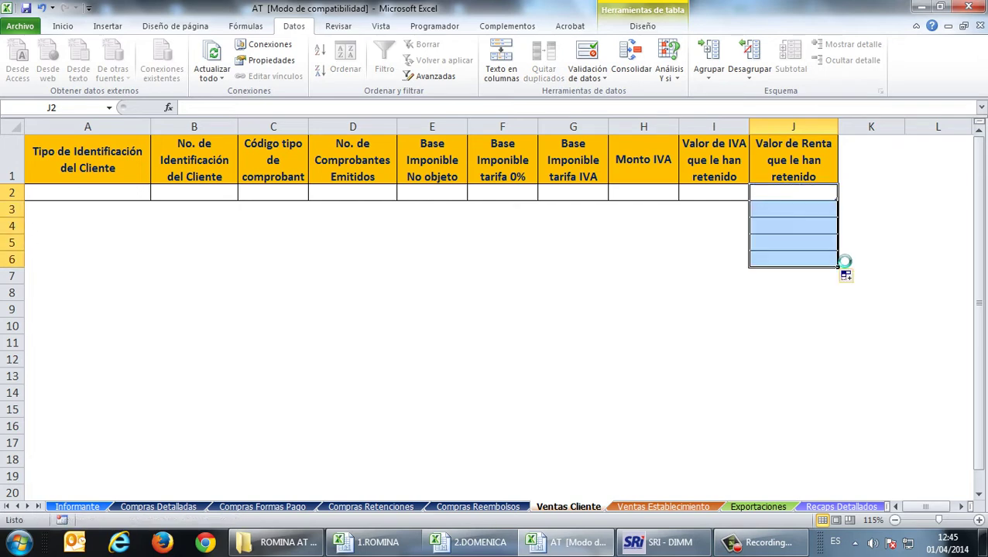
pyautogui.hotkey('ctrl', 'z')
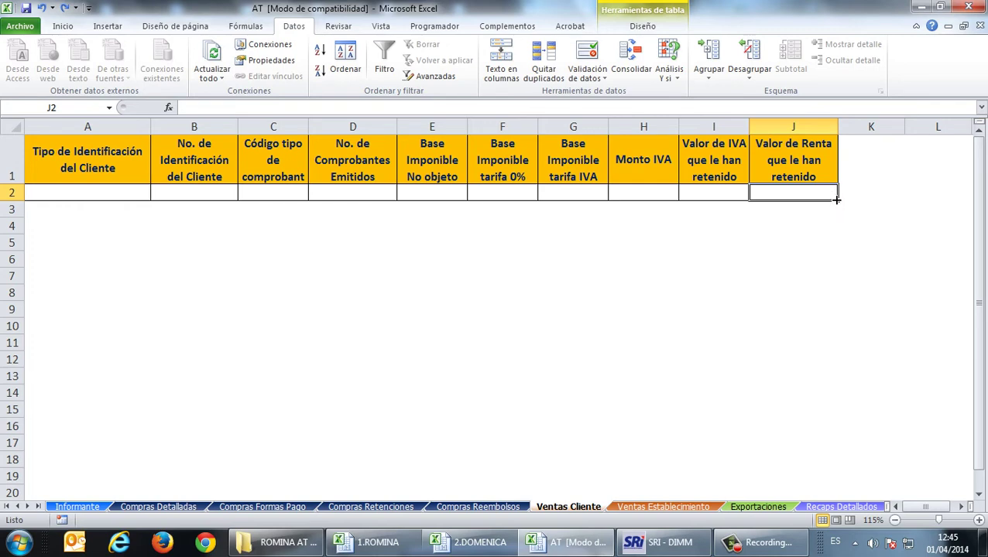
# Step: Extend the Ventas Cliente table down to row 9 and select its first data cell, A2
pyautogui.click(849, 198)
pyautogui.moveTo(834, 197); pyautogui.dragTo(858, 325)
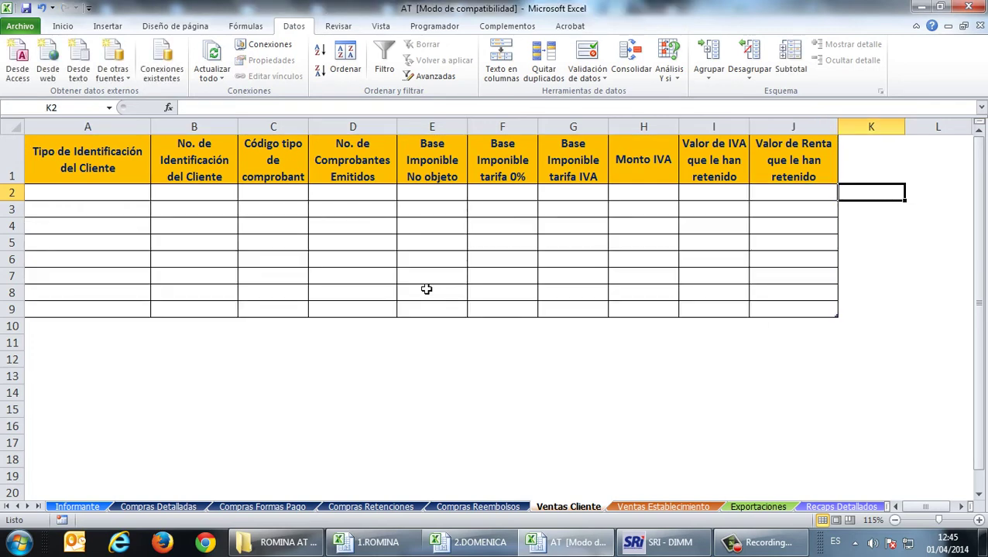
pyautogui.click(82, 193)
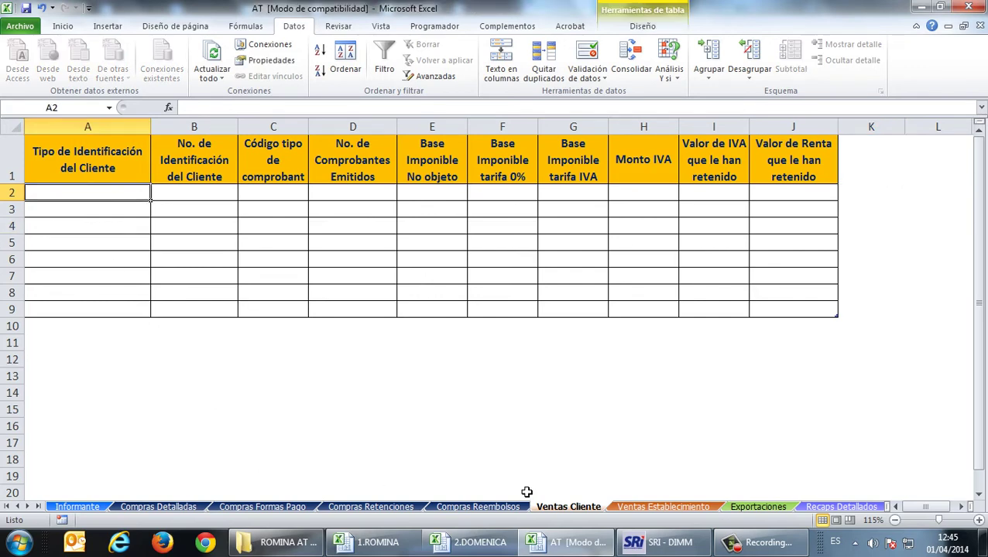
# Step: Copy the client data C8:L11 from Ventas ATS in 2.DOMENICA and paste it as values at A2 of AT's Ventas Cliente sheet
pyautogui.click(469, 542)
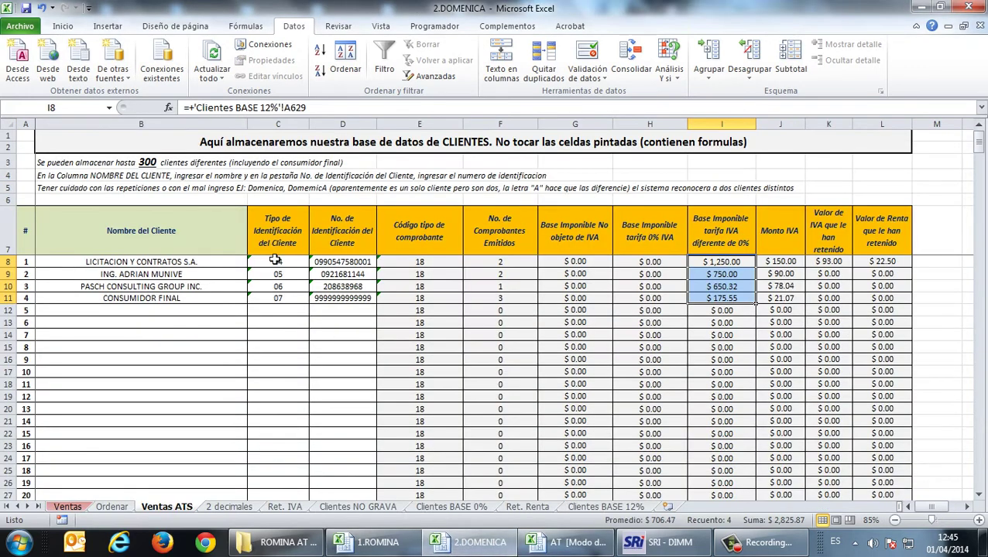
pyautogui.moveTo(274, 260); pyautogui.dragTo(890, 295)
pyautogui.hotkey('ctrl', 'c')
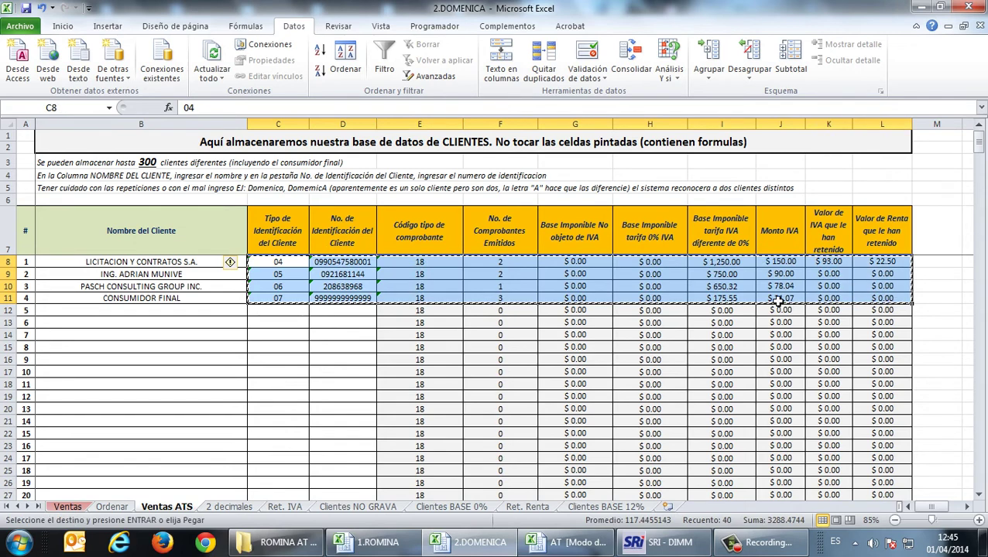
pyautogui.hotkey('alt', 'Tab')
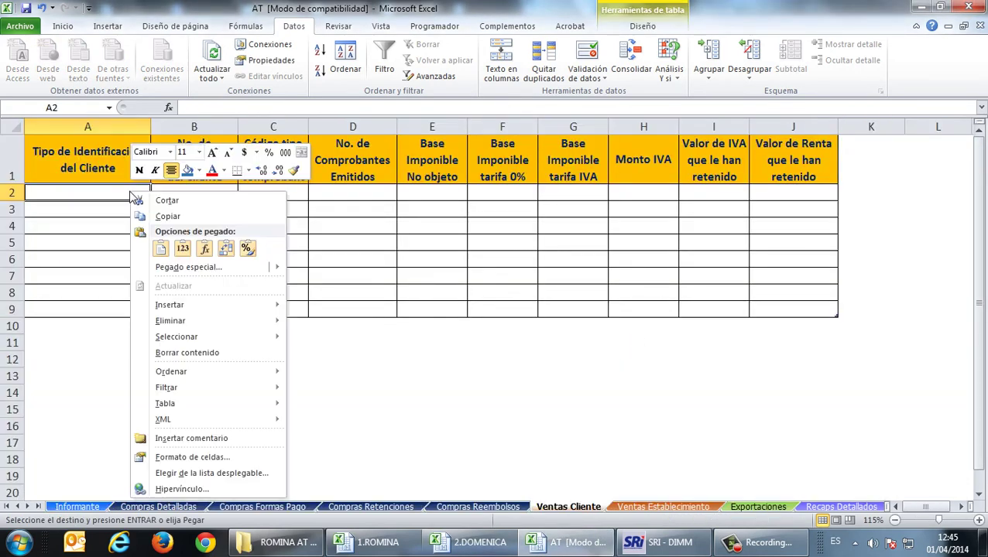
pyautogui.rightClick(130, 192)
pyautogui.click(194, 267)
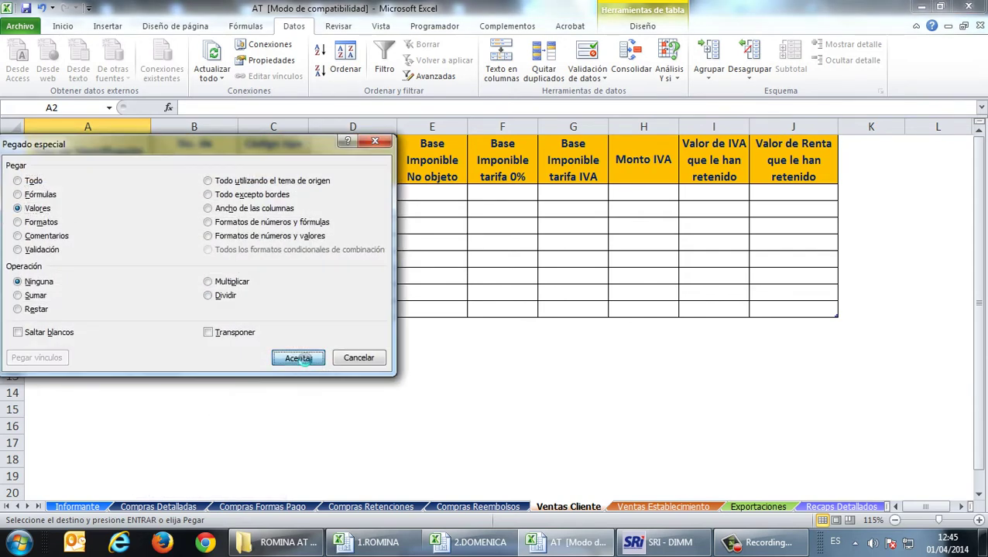
pyautogui.click(298, 358)
pyautogui.click(687, 283)
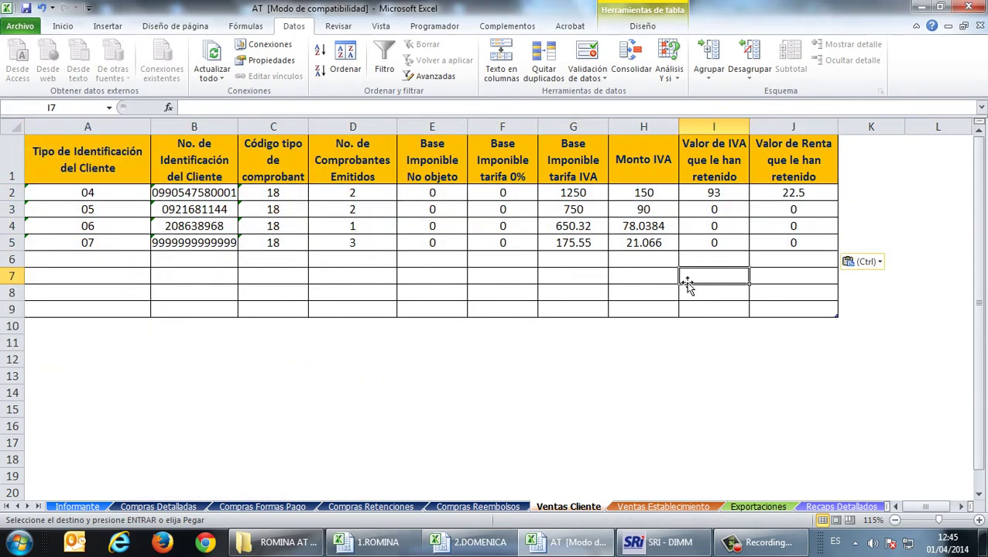
pyautogui.press('Escape')
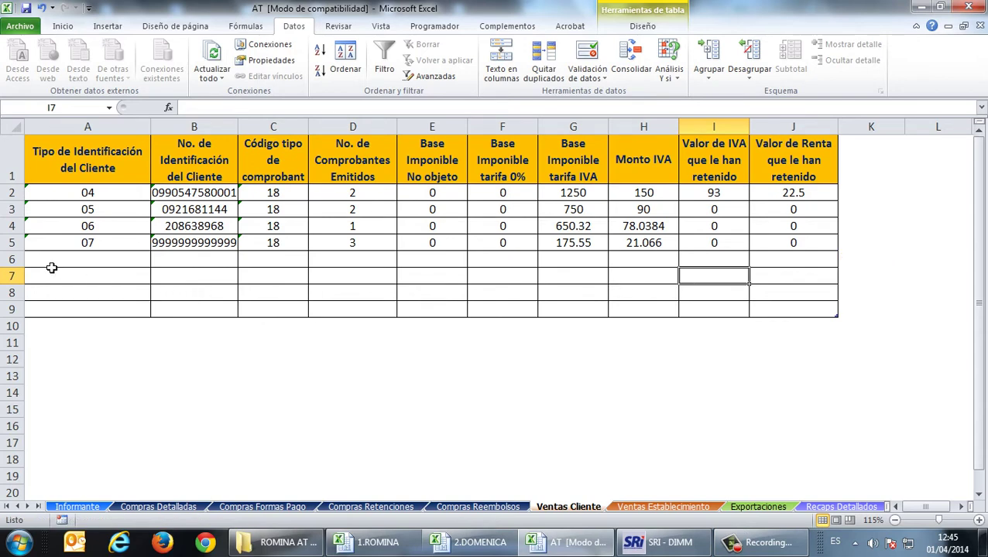
# Step: Review the unused table rows 6 to 9 of Ventas Cliente, switching briefly to SRI - DIMM and back
pyautogui.moveTo(90, 258); pyautogui.dragTo(822, 309)
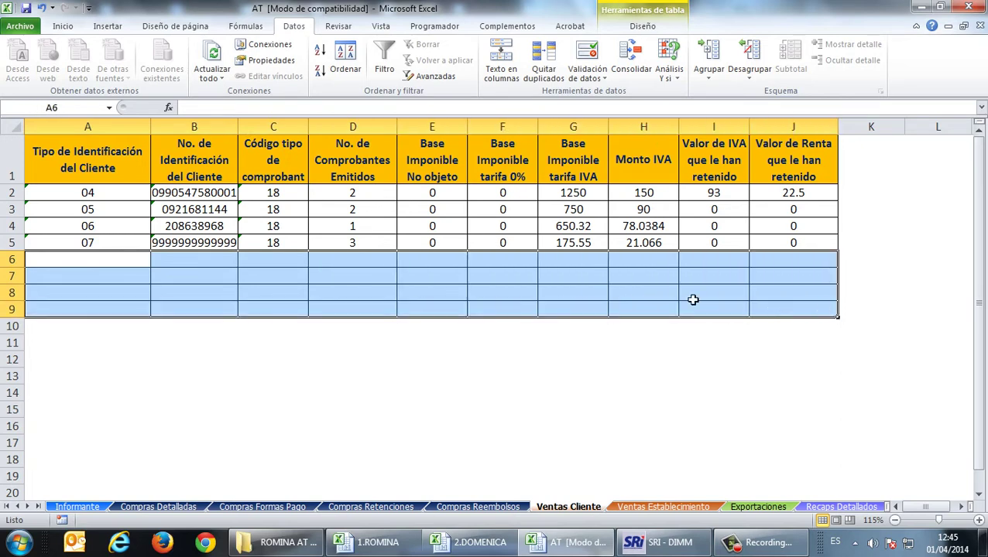
pyautogui.click(584, 264)
pyautogui.click(664, 542)
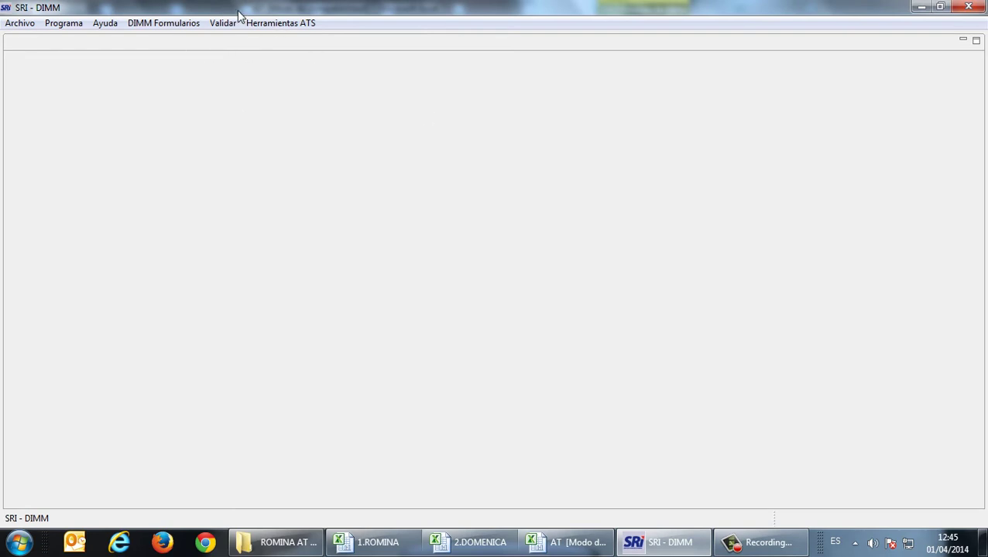
pyautogui.hotkey('alt', 'Tab')
pyautogui.moveTo(110, 255); pyautogui.dragTo(115, 302)
pyautogui.moveTo(187, 263); pyautogui.dragTo(193, 302)
pyautogui.moveTo(277, 271); pyautogui.dragTo(287, 311)
# Step: Delete the empty rows 6 to 9 from the Ventas Cliente sheet
pyautogui.moveTo(15, 261); pyautogui.dragTo(15, 309)
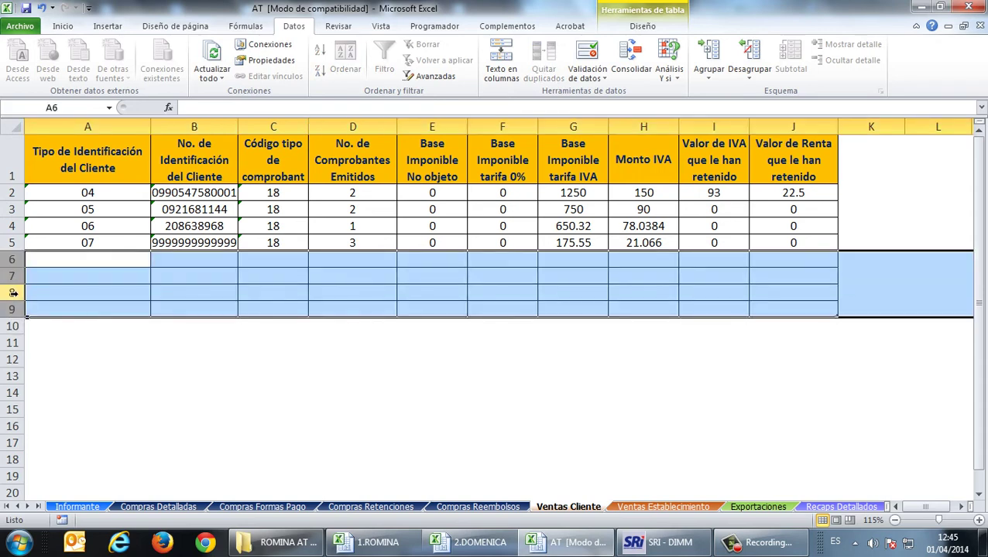
pyautogui.rightClick(14, 292)
pyautogui.click(92, 404)
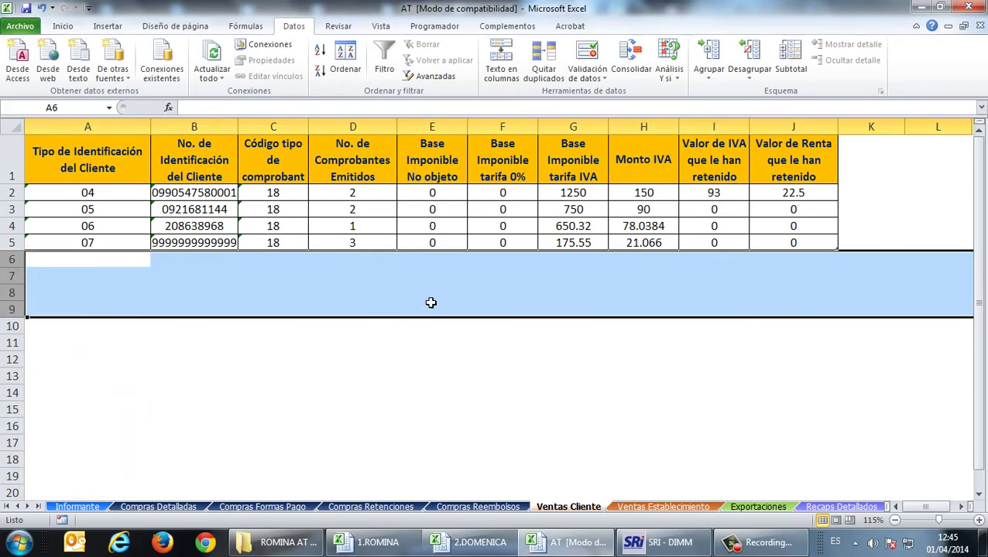
pyautogui.click(509, 286)
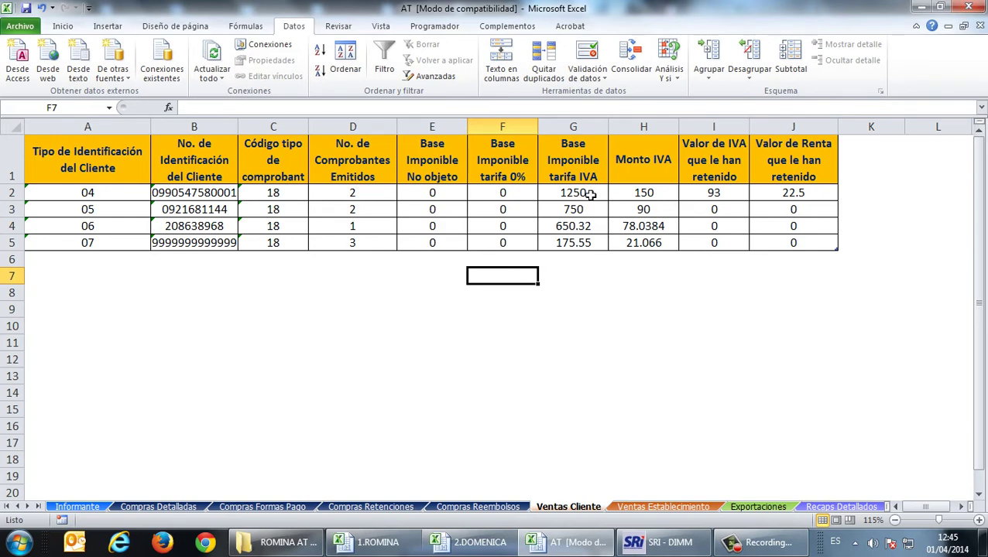
# Step: Check the number of decimals in the Monto IVA cell H4 and the Base Imponible tarifa IVA cells G2 to G5
pyautogui.click(664, 227)
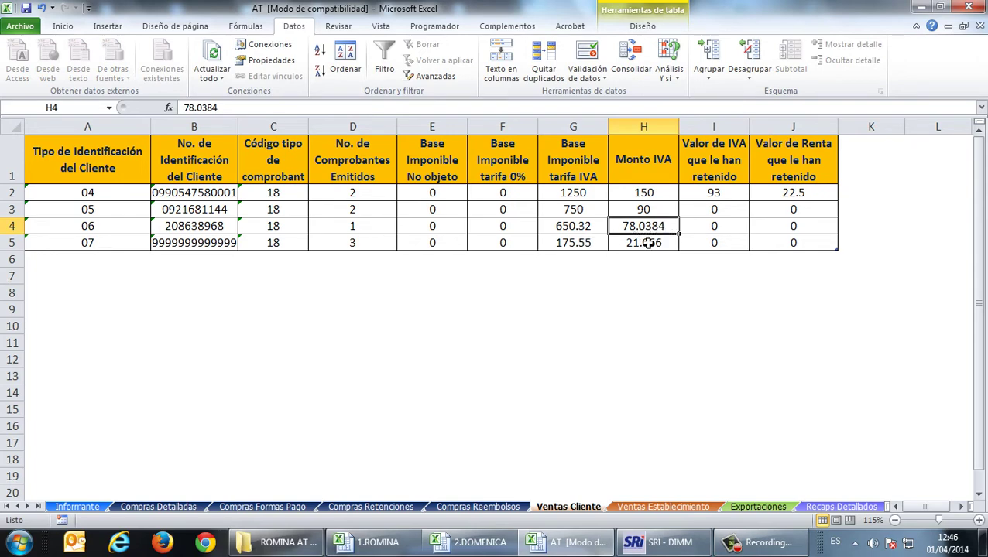
pyautogui.click(588, 194)
pyautogui.press('Down')
pyautogui.press('Down')
pyautogui.press('Down')
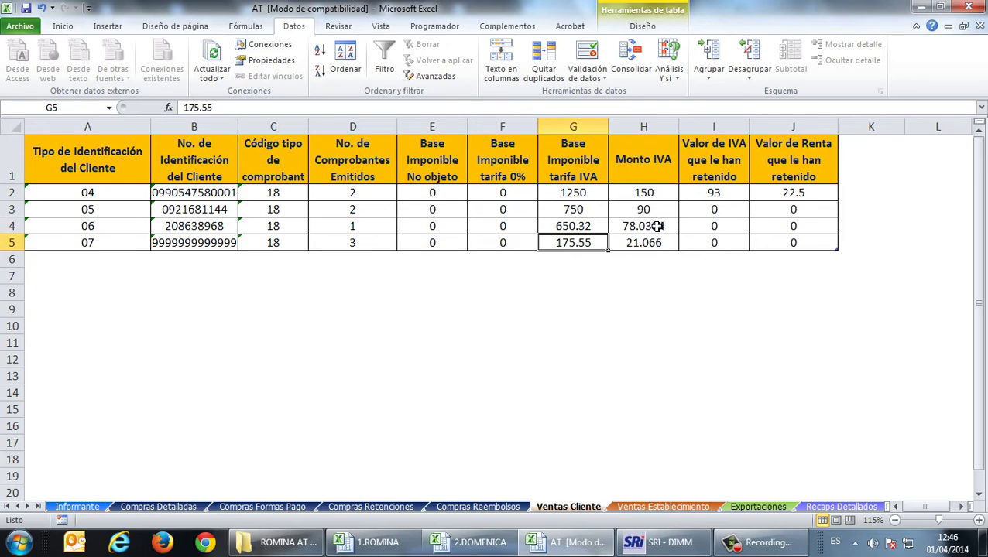
# Step: Copy the Monto IVA values H2:H5 and paste them at B3 of the 2 decimales sheet in 2.DOMENICA
pyautogui.moveTo(655, 193); pyautogui.dragTo(663, 239)
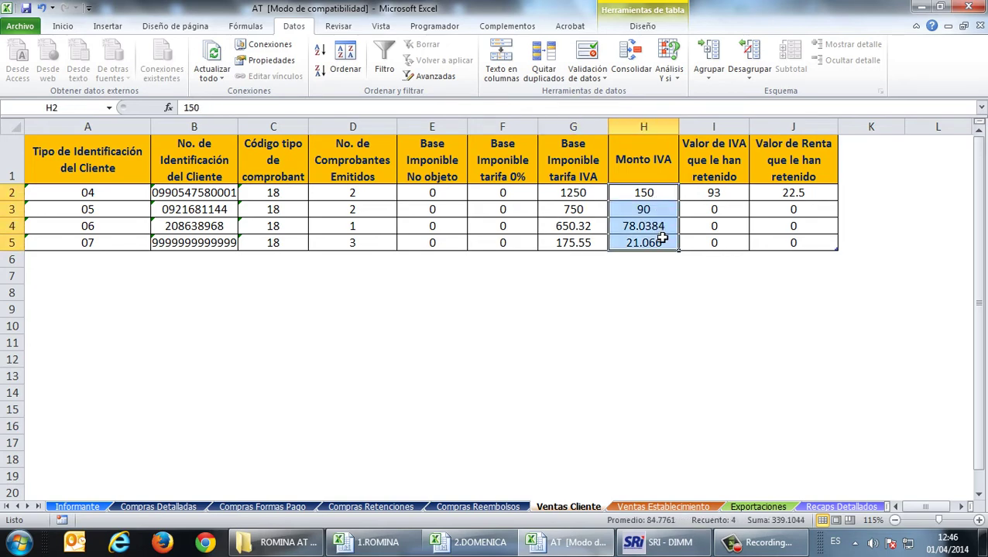
pyautogui.hotkey('ctrl', 'c')
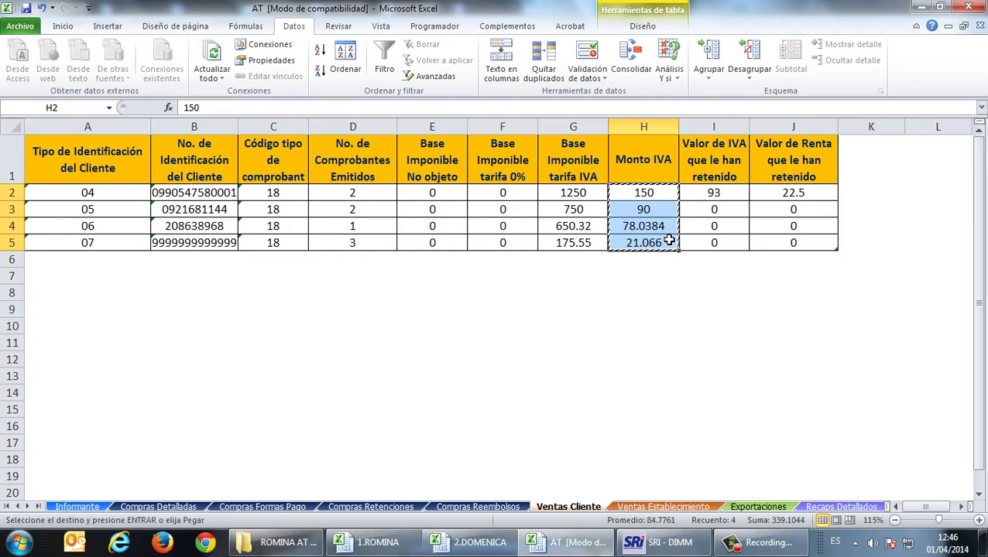
pyautogui.click(495, 542)
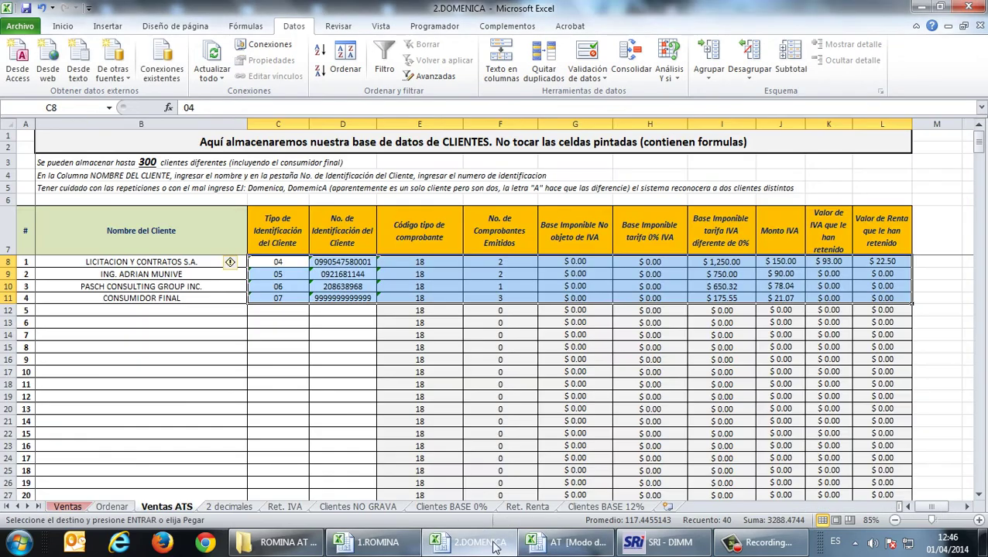
pyautogui.click(240, 508)
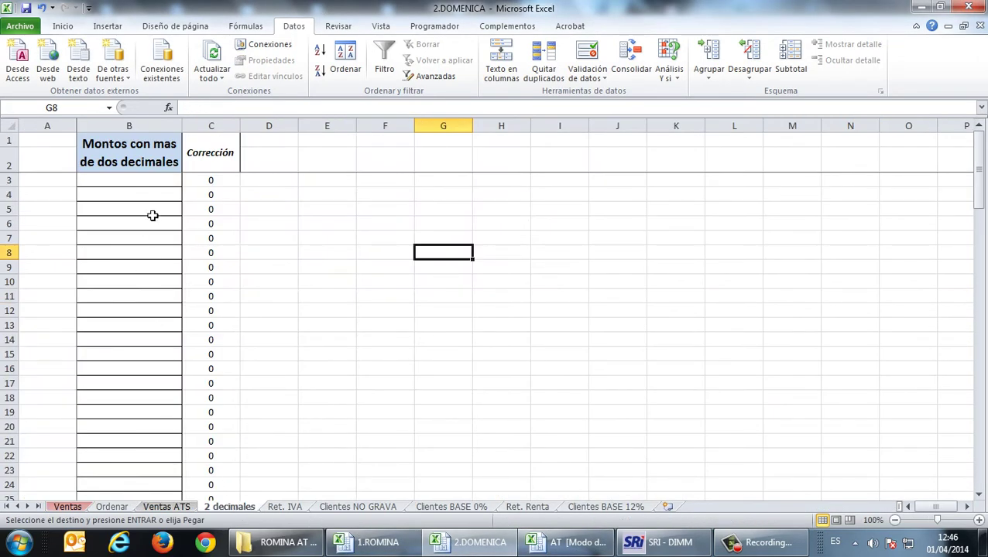
pyautogui.click(155, 179)
pyautogui.hotkey('ctrl', 'v')
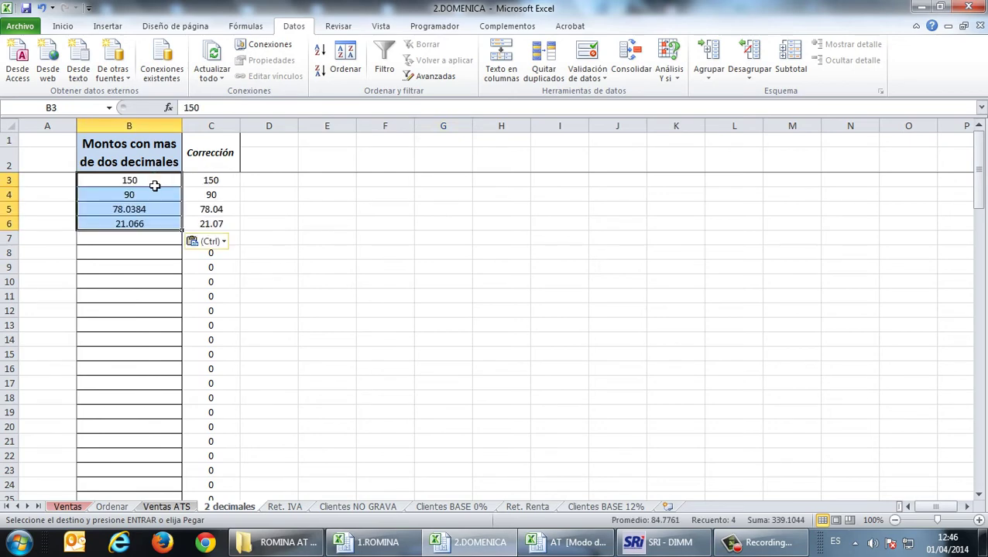
# Step: Copy the rounded Corrección values C3:C6 and paste them as values over Monto IVA H2:H5 on Ventas Cliente in the AT workbook
pyautogui.moveTo(212, 181); pyautogui.dragTo(219, 224)
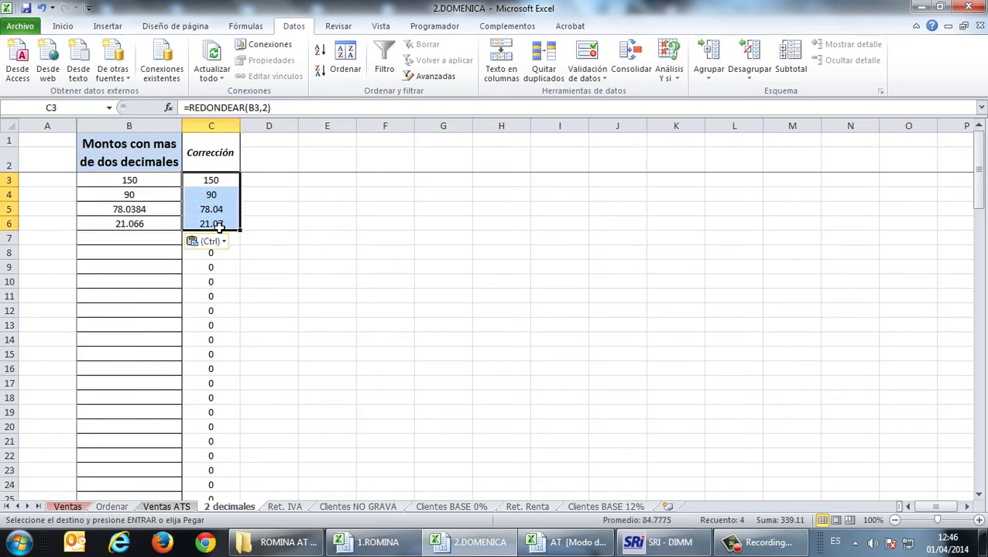
pyautogui.hotkey('ctrl', 'c')
pyautogui.hotkey('alt', 'Tab')
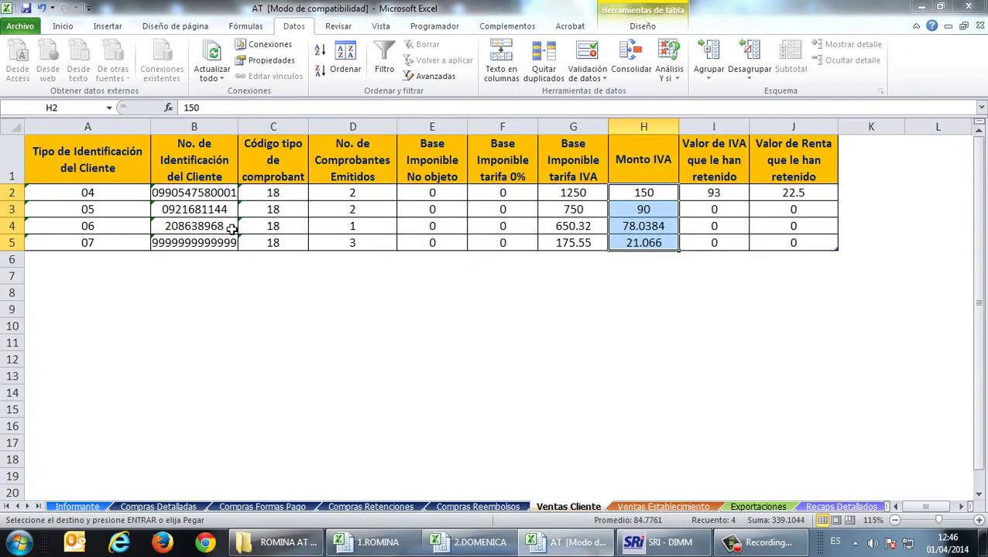
pyautogui.hotkey('ctrl', 'v')
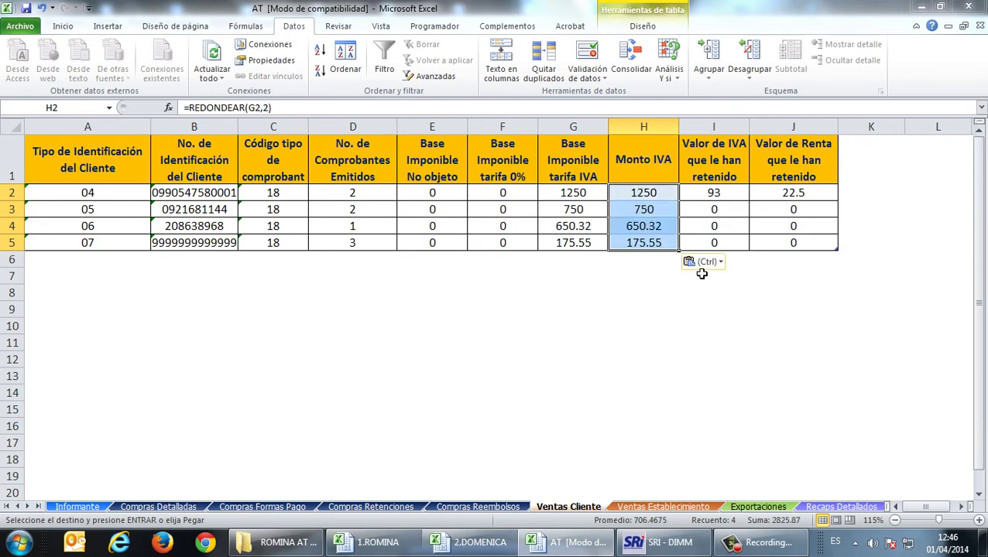
pyautogui.click(705, 262)
pyautogui.click(693, 352)
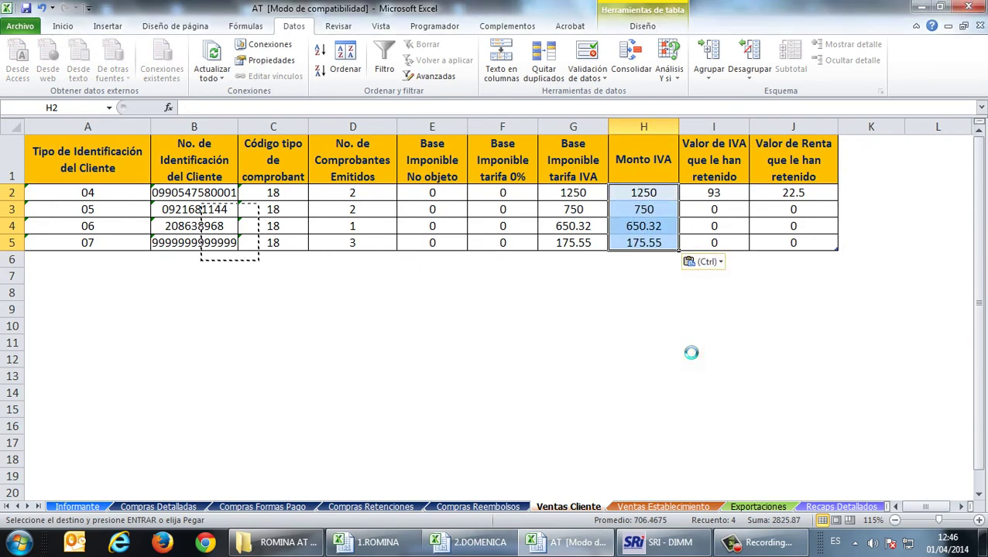
# Step: Set the Valor de Renta que le han retenido in cell J2 to 22.50
pyautogui.click(711, 193)
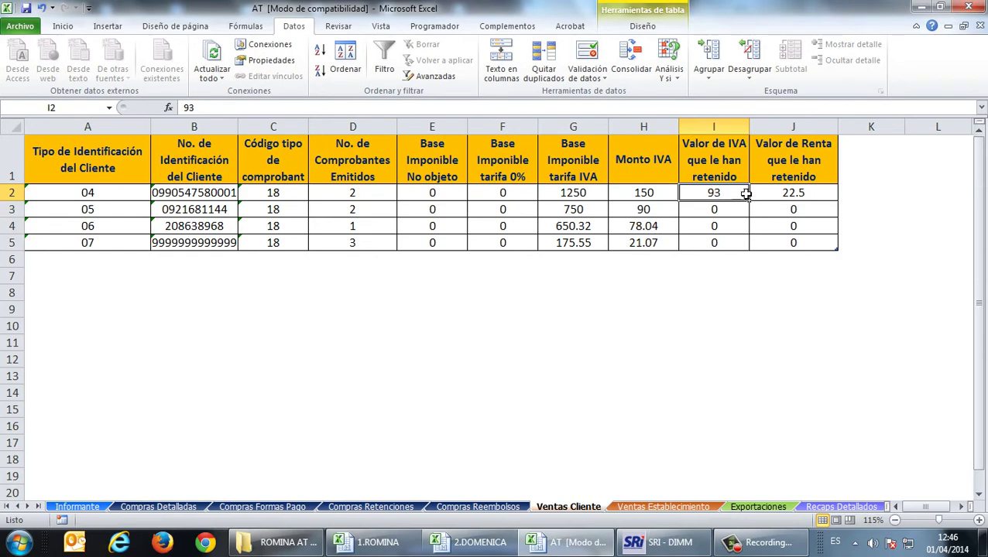
pyautogui.click(782, 194)
pyautogui.doubleClick(816, 193)
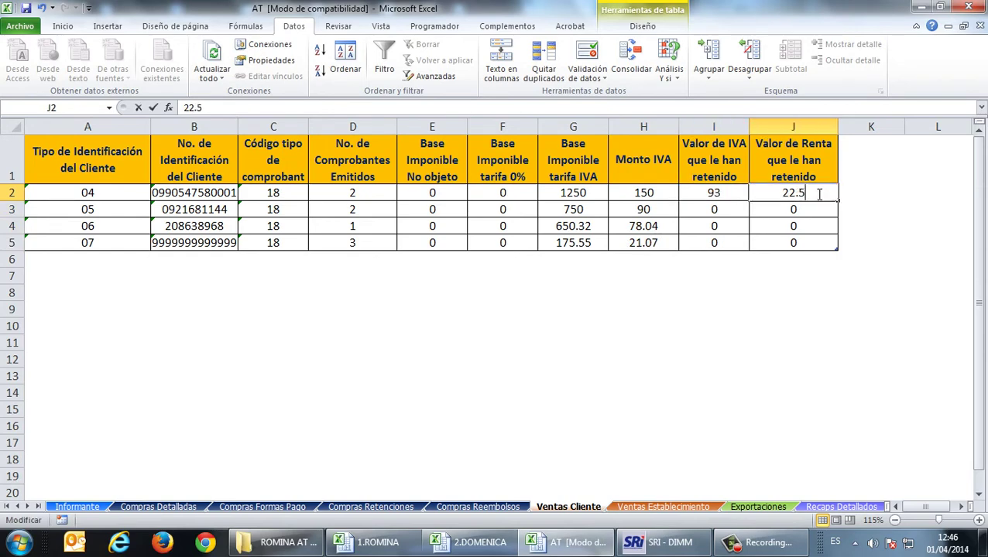
pyautogui.write('0')
pyautogui.press('Return')
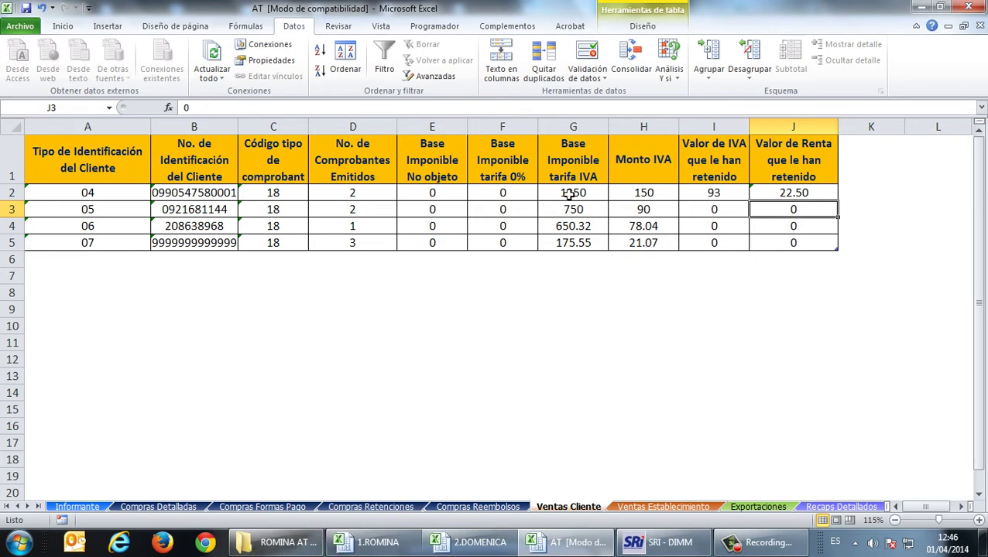
# Step: Total the Base Imponible tarifa IVA cells G2:G5 and enter 2825.87 as Ventas por establecimiento in B2 of the Ventas Establecimiento sheet
pyautogui.moveTo(586, 193); pyautogui.dragTo(587, 246)
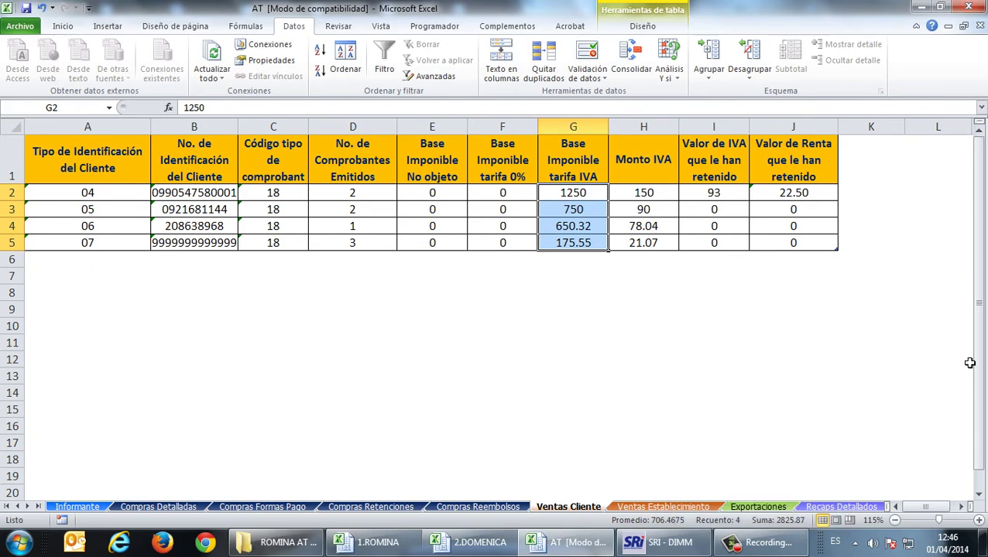
pyautogui.click(681, 507)
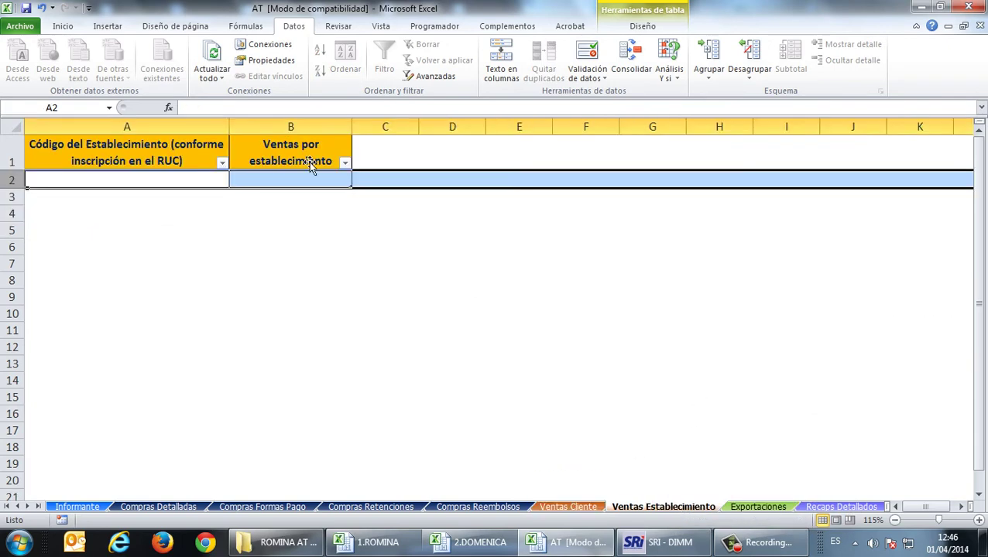
pyautogui.click(295, 179)
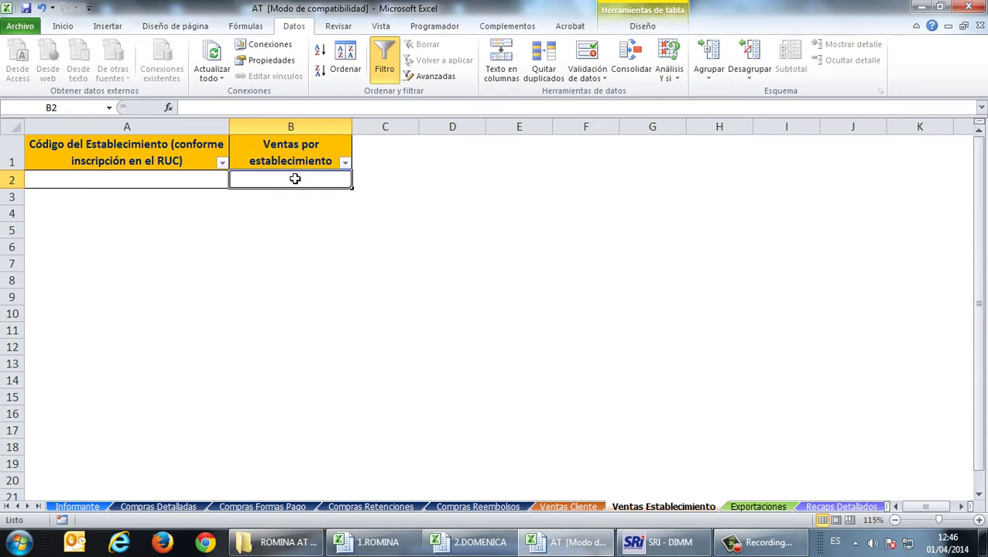
pyautogui.write('2825.87')
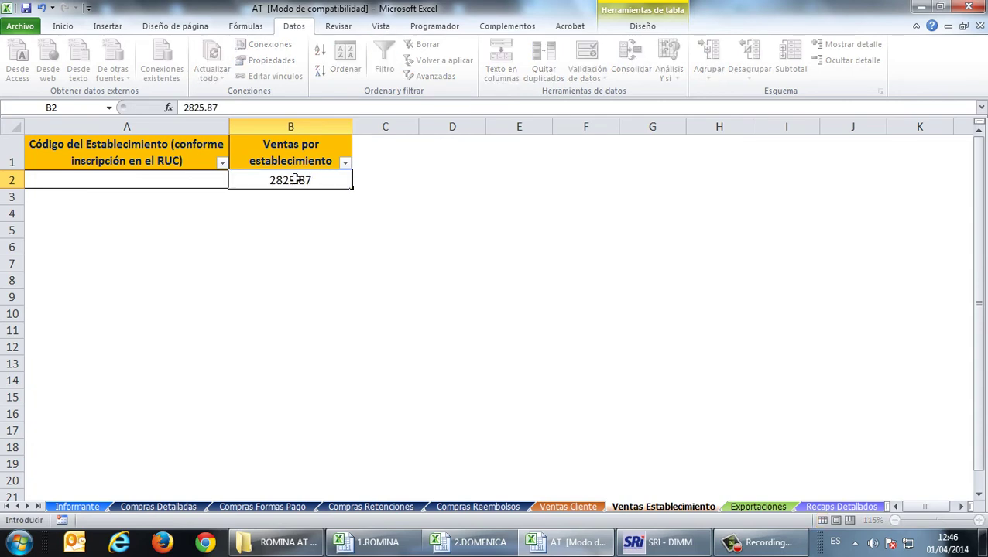
pyautogui.press('Return')
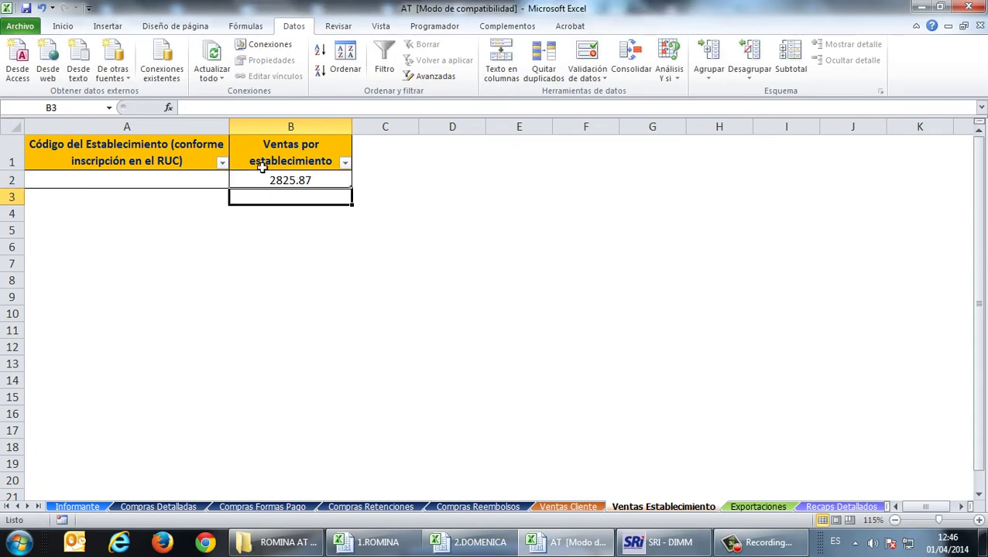
# Step: Enter 001 as the Código del Establecimiento in cell A2
pyautogui.click(132, 180)
pyautogui.write('001')
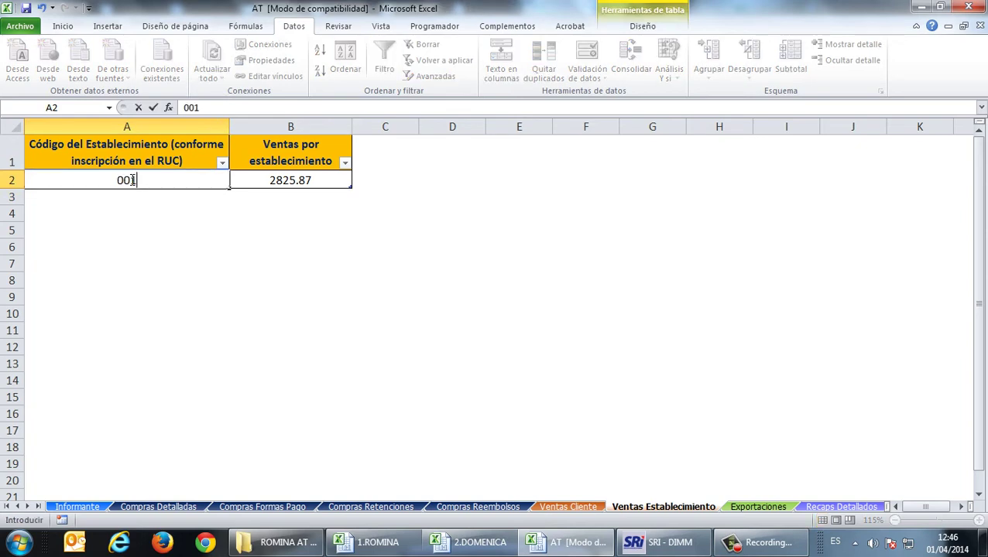
pyautogui.press('Return')
pyautogui.click(296, 180)
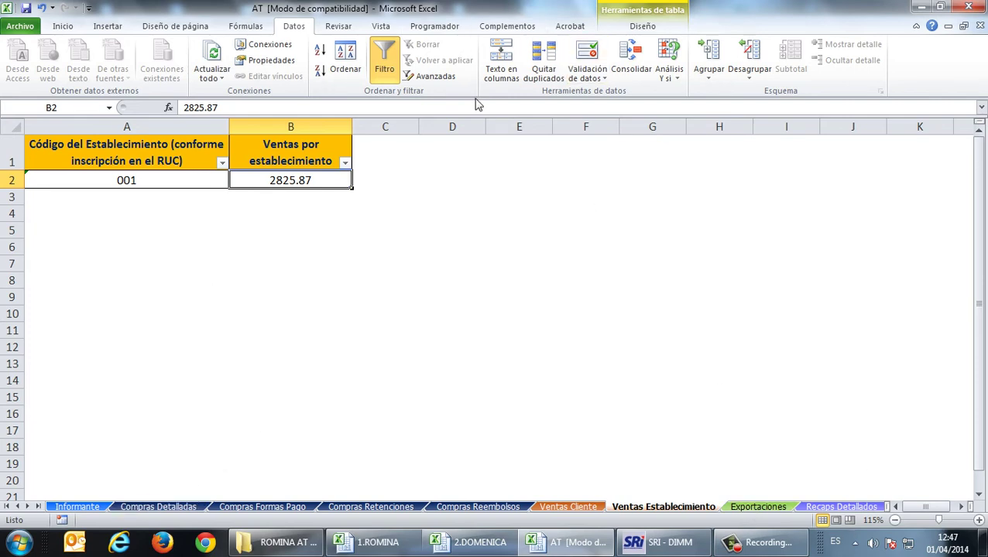
# Step: Export the AT workbook's XML data to the Documentos library as Modulo Ventas
pyautogui.click(512, 29)
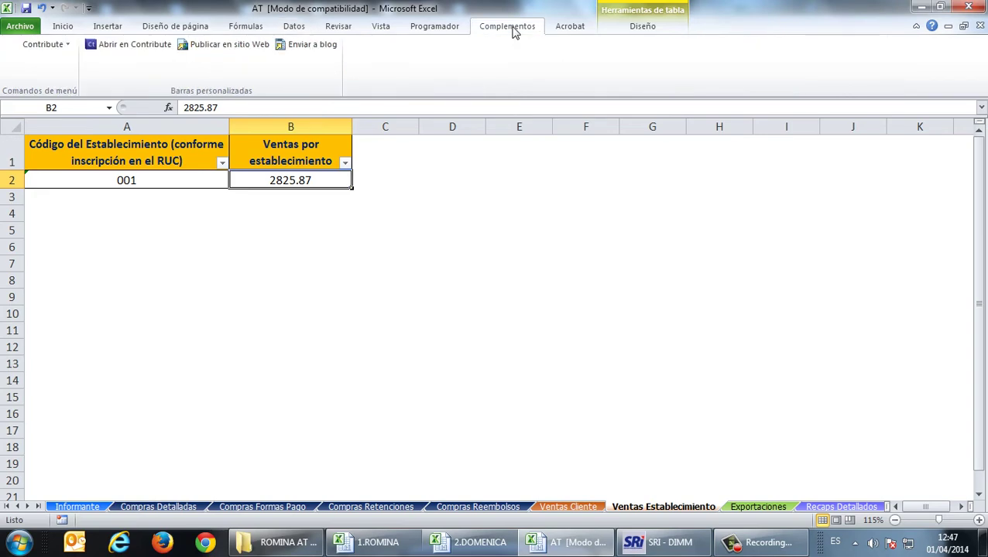
pyautogui.click(439, 30)
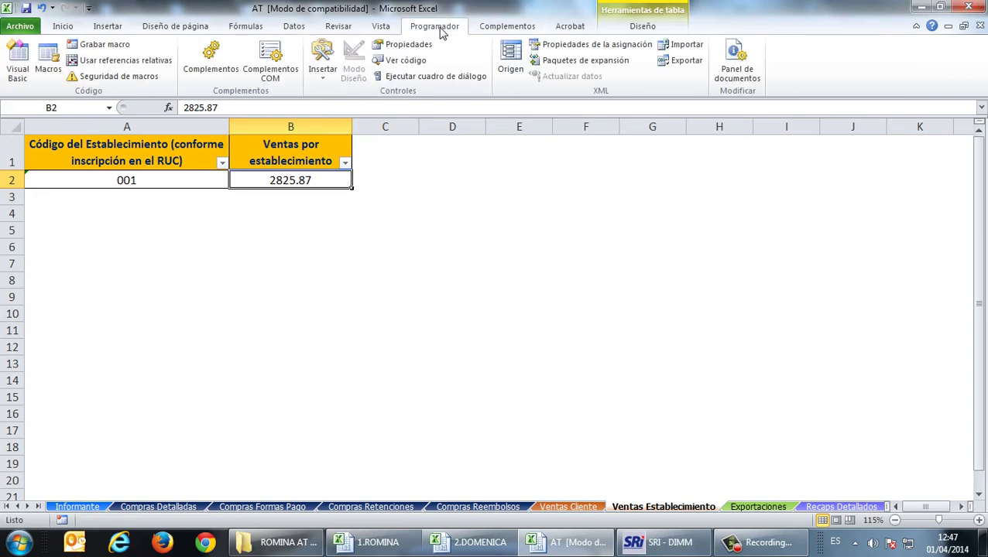
pyautogui.click(684, 61)
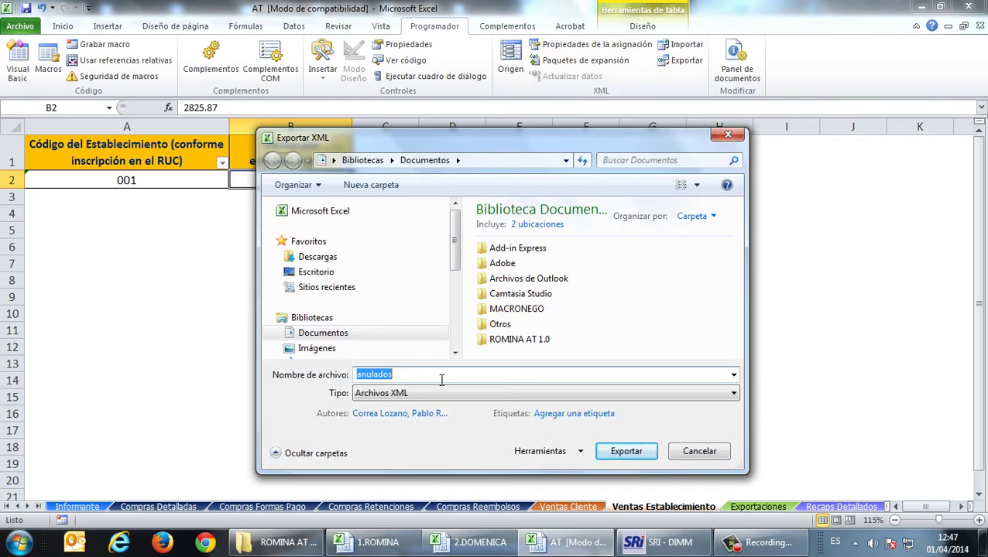
pyautogui.write('Mu')
pyautogui.press('BackSpace')
pyautogui.press('BackSpace')
pyautogui.press('BackSpace')
pyautogui.write('odulo Vent')
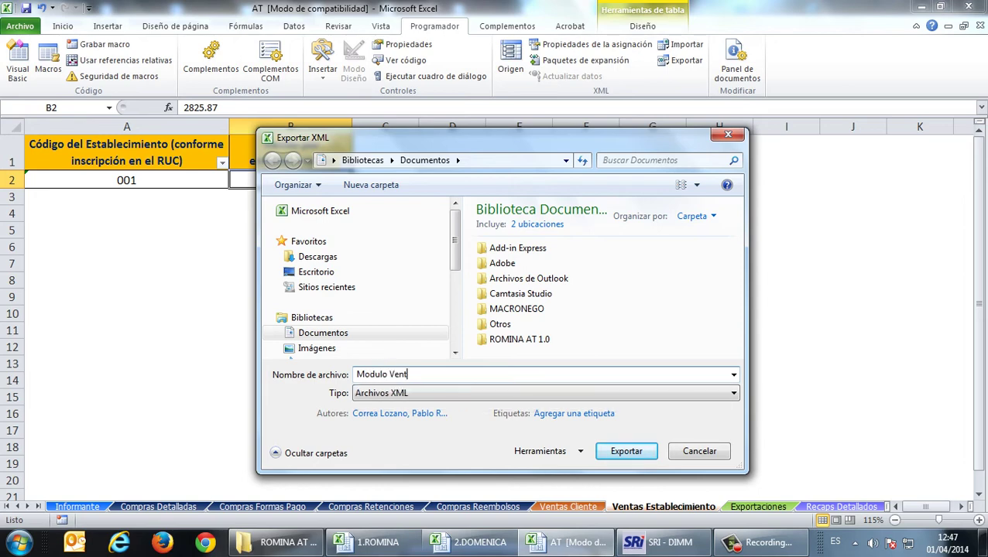
pyautogui.click(641, 456)
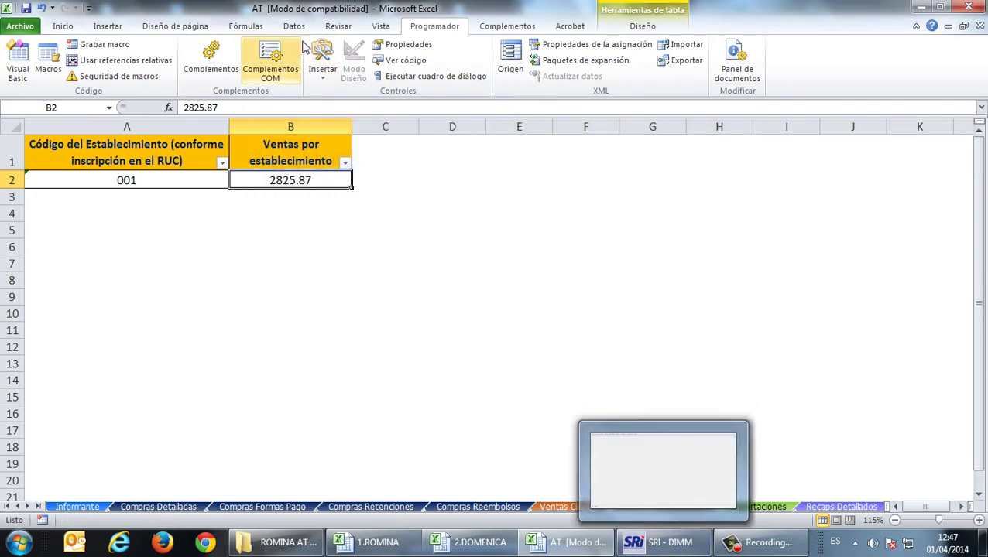
# Step: Switch to SRI - DIMM and convert the annex Modulo Ventas.xml with the option for XML files generated from Excel
pyautogui.click(662, 550)
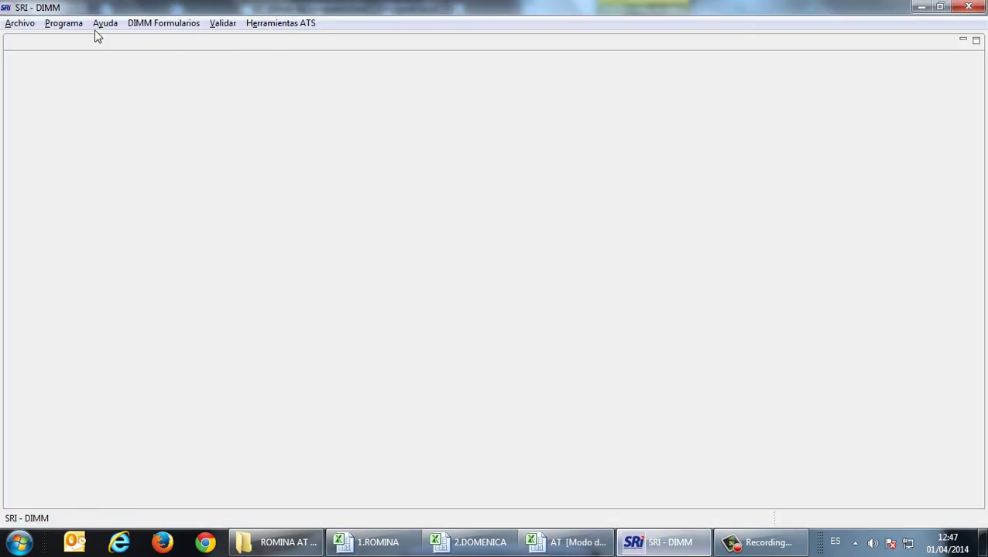
pyautogui.click(277, 26)
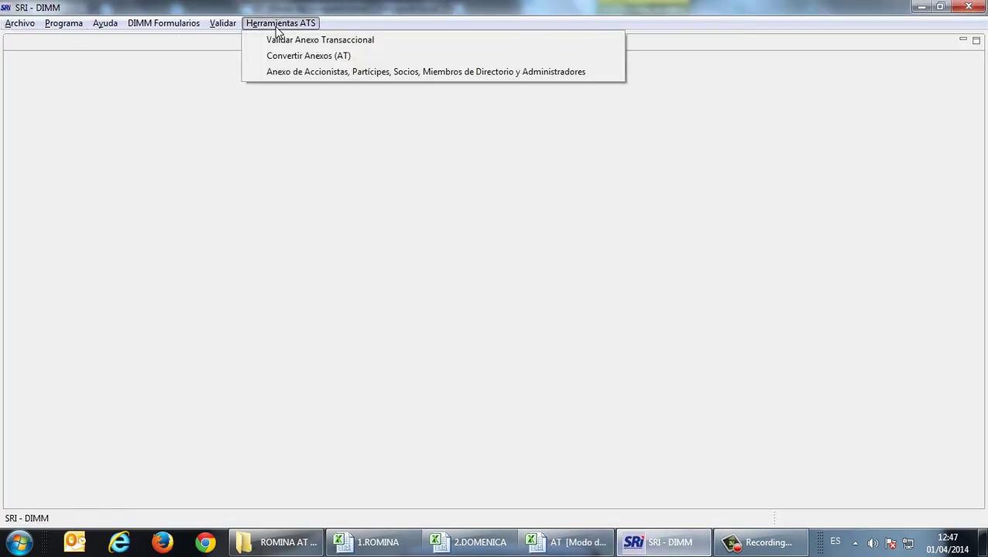
pyautogui.click(324, 61)
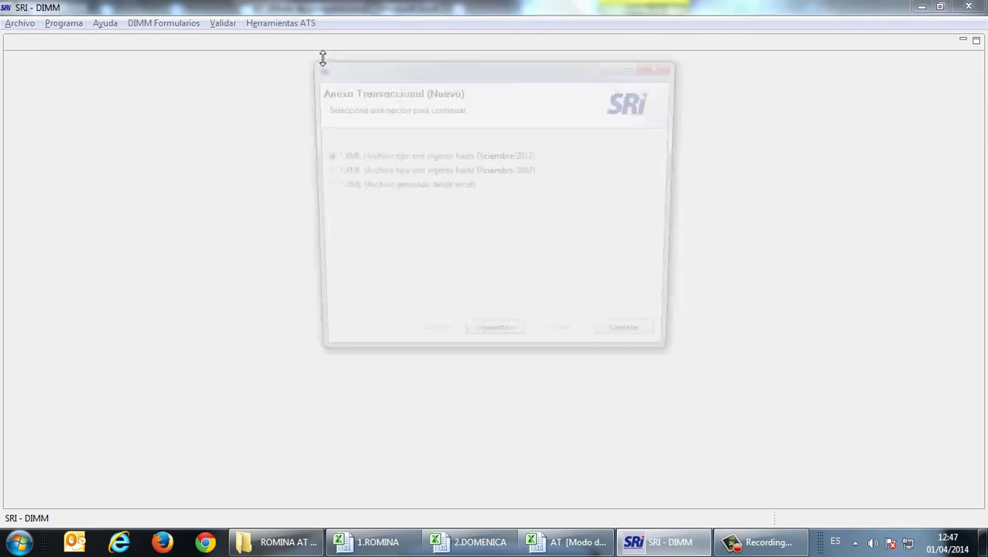
pyautogui.click(451, 193)
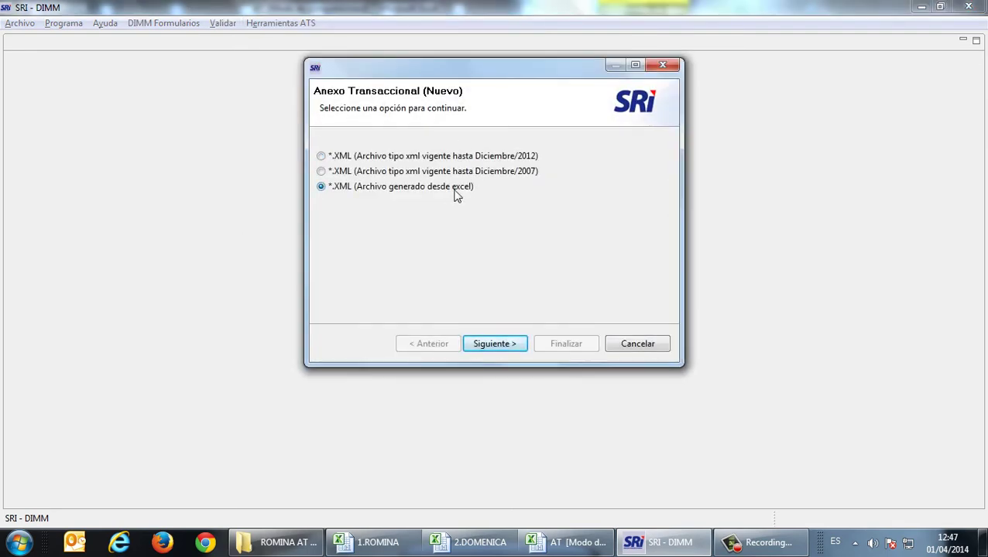
pyautogui.click(511, 346)
pyautogui.click(658, 161)
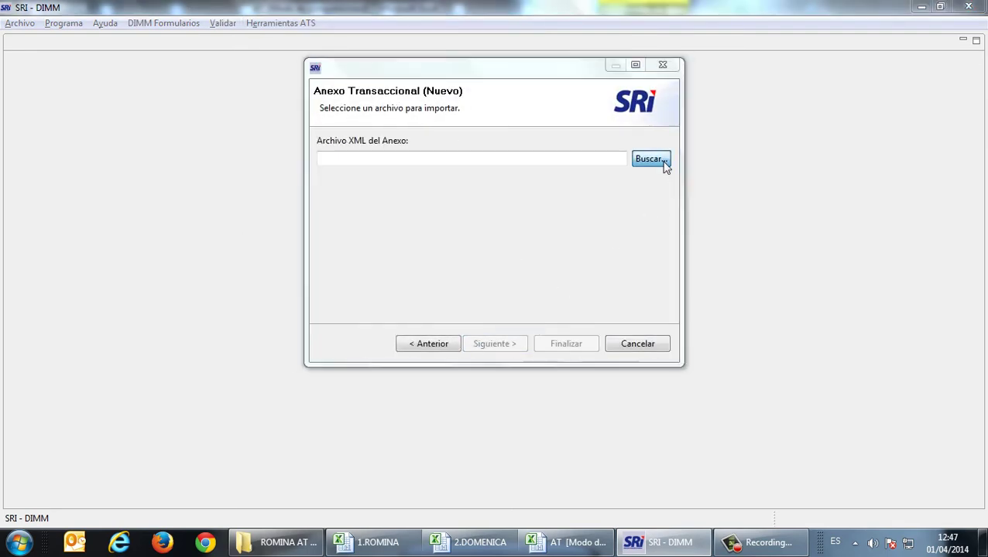
pyautogui.click(607, 307)
pyautogui.doubleClick(608, 308)
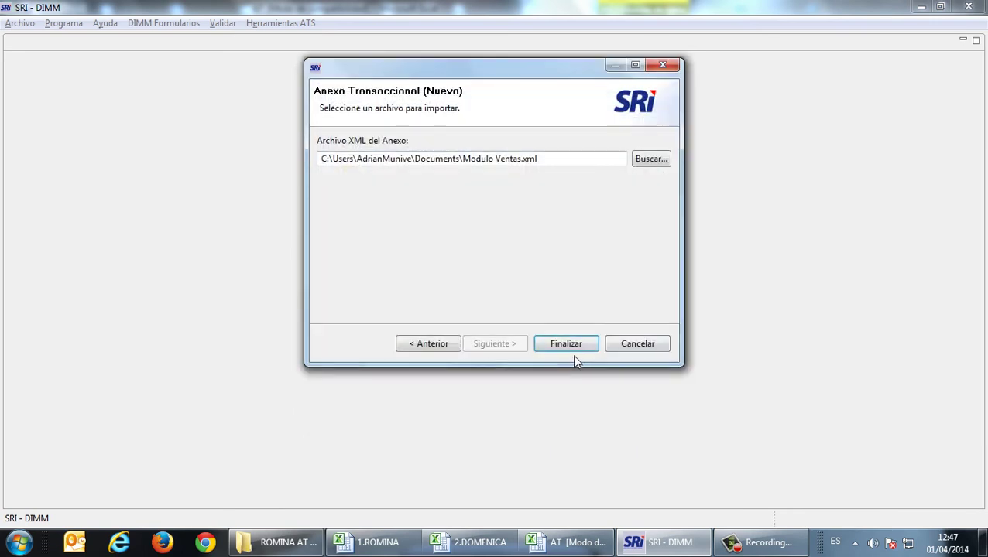
pyautogui.click(568, 343)
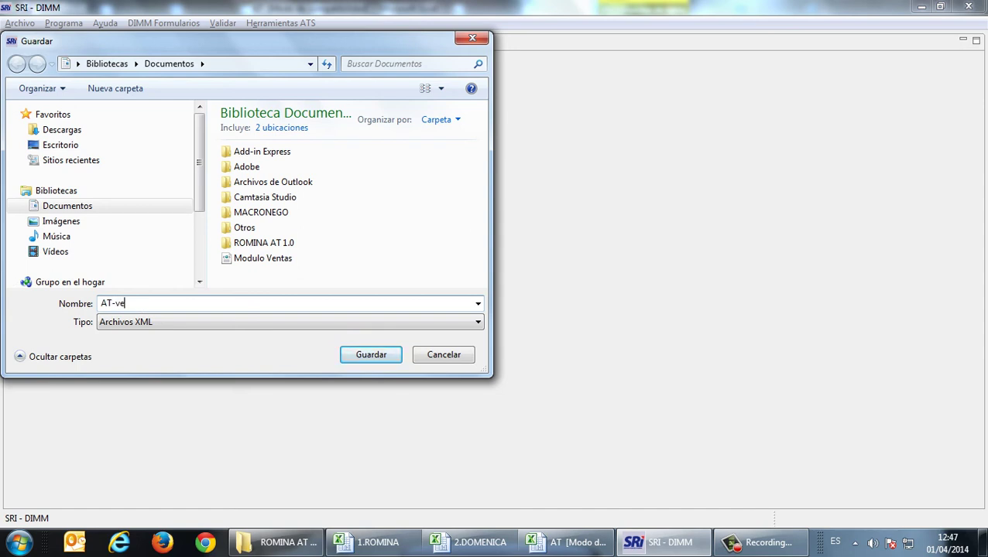
# Step: Save the converted annex as the XML file AT-ventas in the Documentos library
pyautogui.click(152, 320)
pyautogui.click(172, 338)
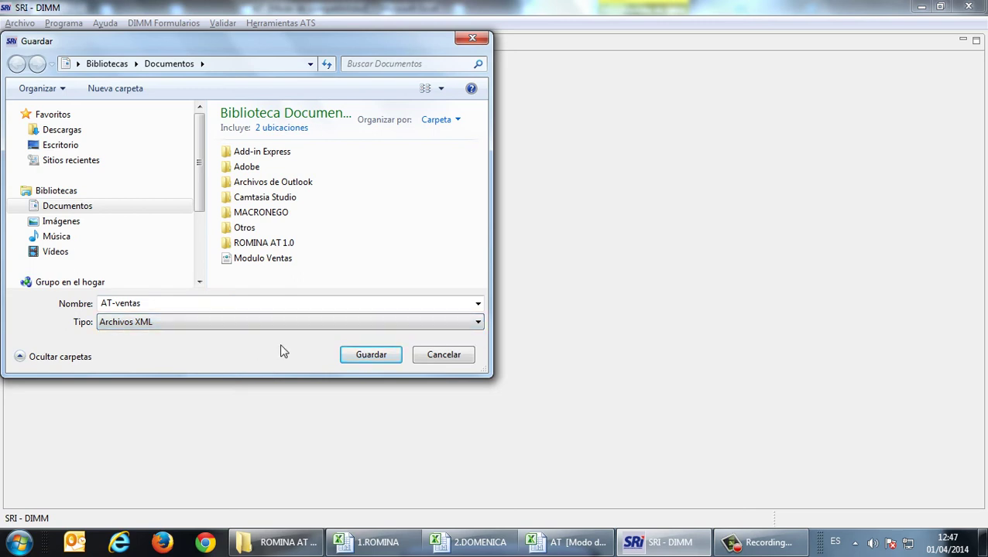
pyautogui.click(388, 359)
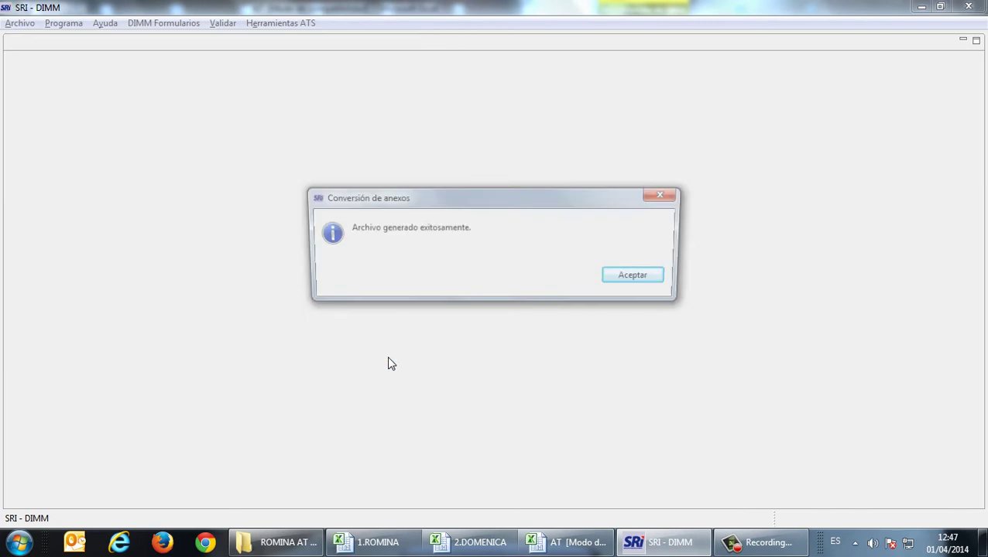
pyautogui.click(640, 277)
# Step: Validate the AT-ventas file as an Anexo Transaccional and dismiss the result message
pyautogui.click(281, 24)
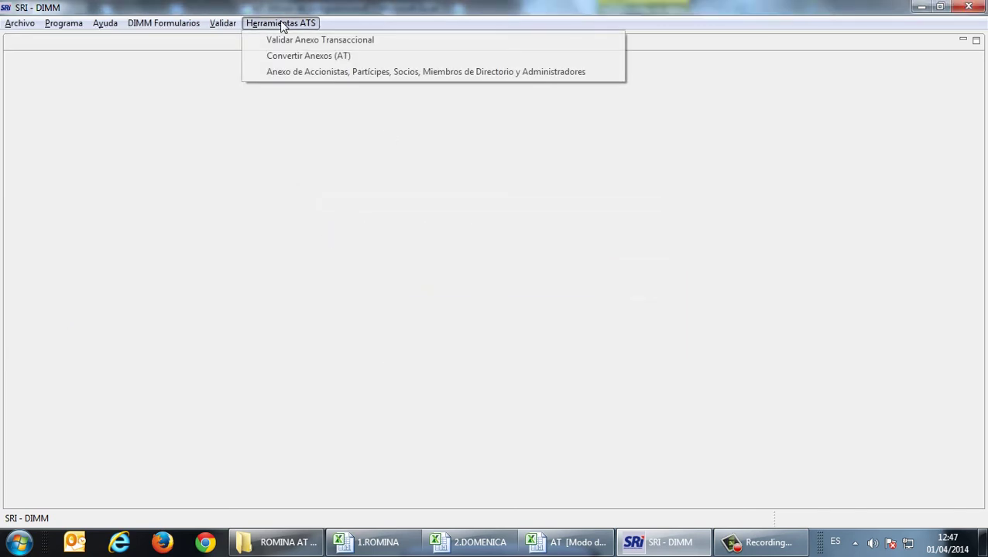
pyautogui.click(320, 40)
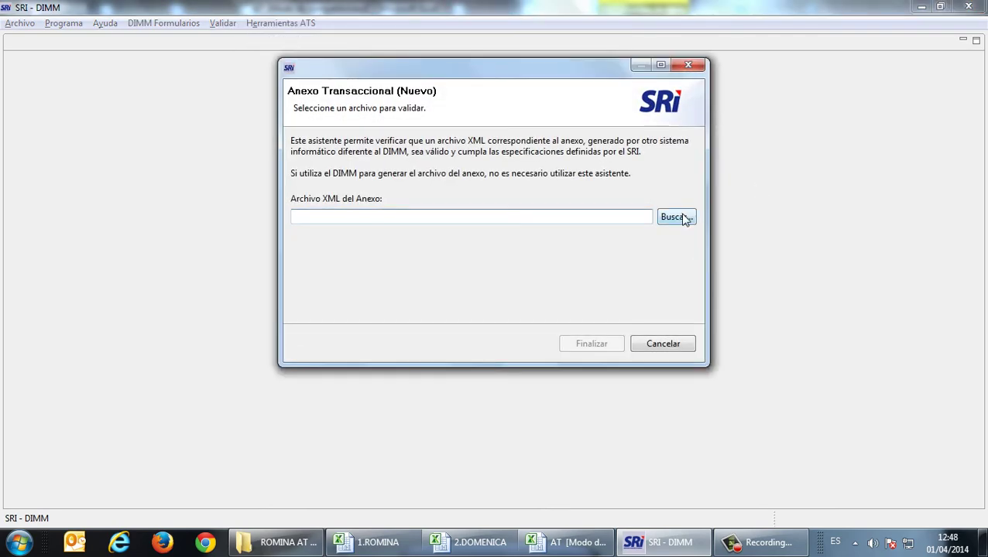
pyautogui.click(675, 218)
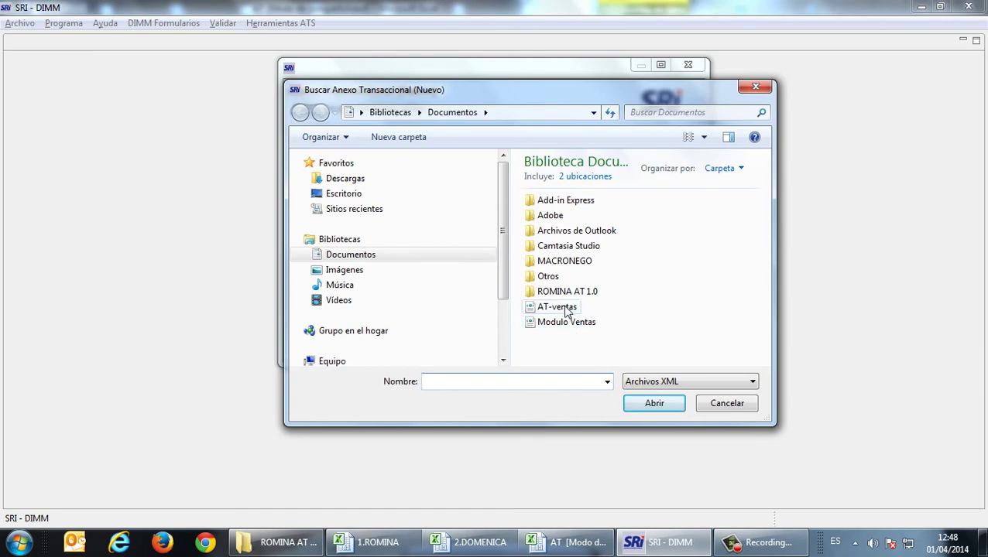
pyautogui.doubleClick(558, 308)
pyautogui.click(593, 342)
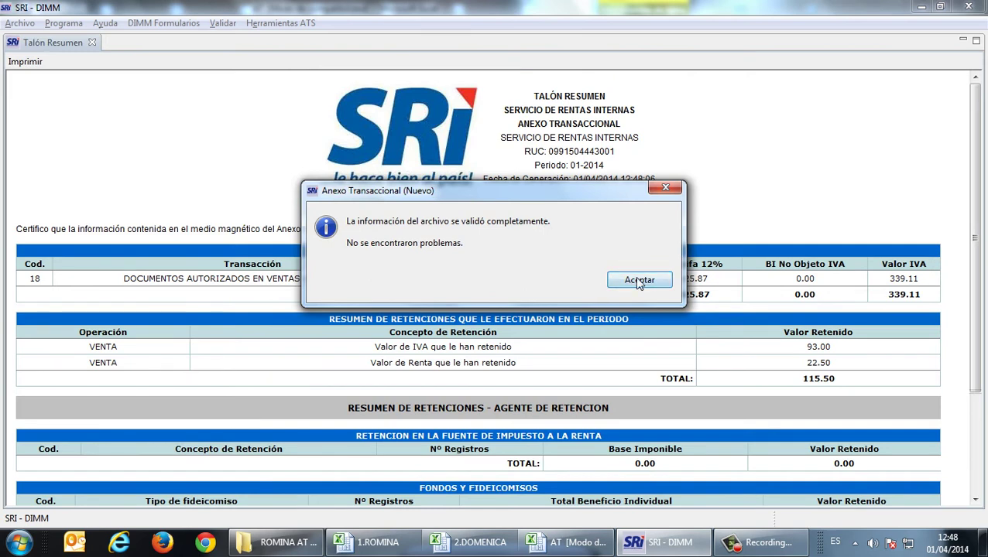
pyautogui.click(639, 280)
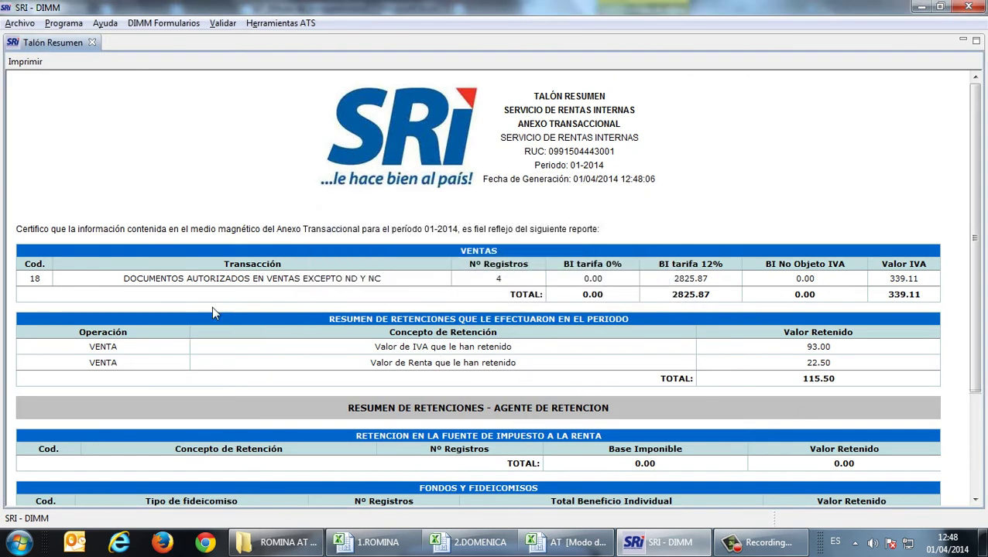
# Step: Review the Ventas section of the Talón Resumen, checking the transaction code, number of records and BI tarifa 12%
pyautogui.moveTo(460, 255); pyautogui.dragTo(504, 254)
pyautogui.moveTo(124, 281); pyautogui.dragTo(107, 291)
pyautogui.click(49, 284)
pyautogui.moveTo(491, 280); pyautogui.dragTo(517, 283)
pyautogui.moveTo(666, 283); pyautogui.dragTo(717, 283)
# Step: Switch to the 1.ROMINA workbook and examine the VENTAS sheet's client types: RUC, CEDULA, PASAPORTE and CONSUMIDOR FINAL
pyautogui.click(396, 544)
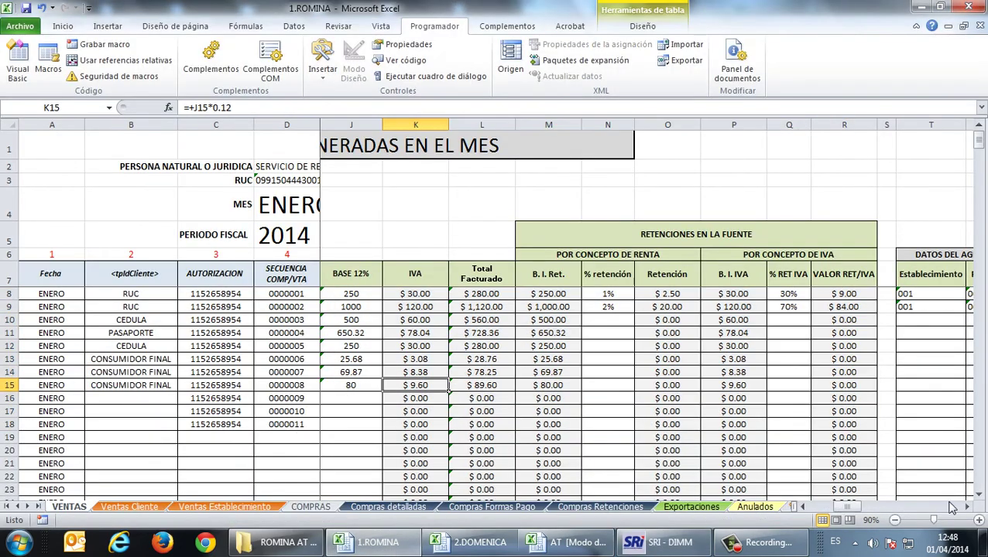
pyautogui.moveTo(857, 507); pyautogui.dragTo(842, 507)
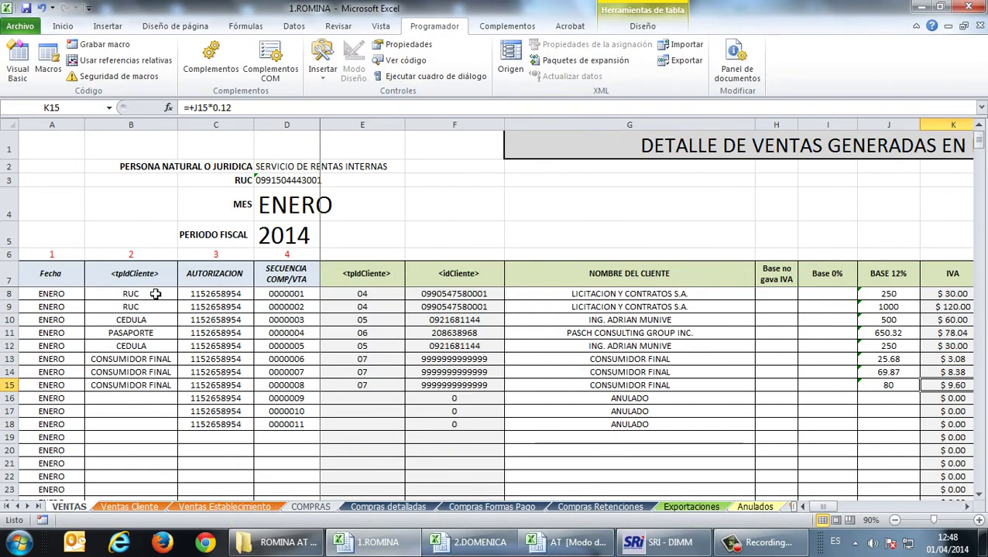
pyautogui.click(154, 296)
pyautogui.click(153, 305)
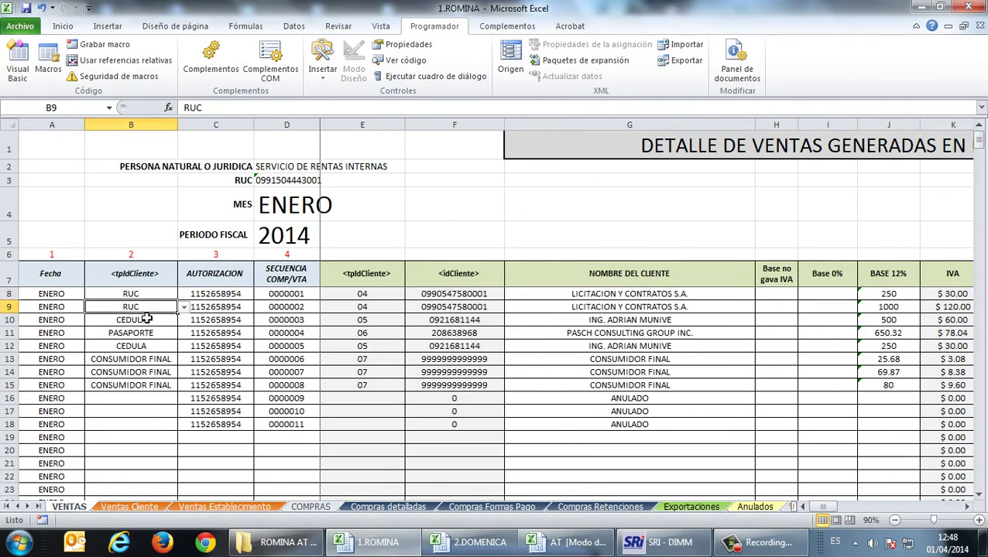
pyautogui.click(147, 319)
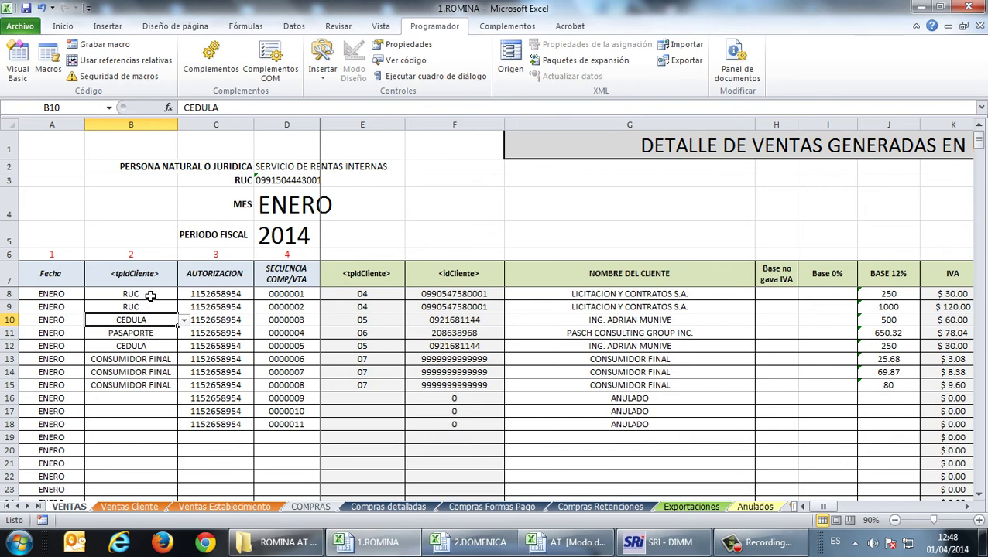
pyautogui.moveTo(150, 297); pyautogui.dragTo(150, 305)
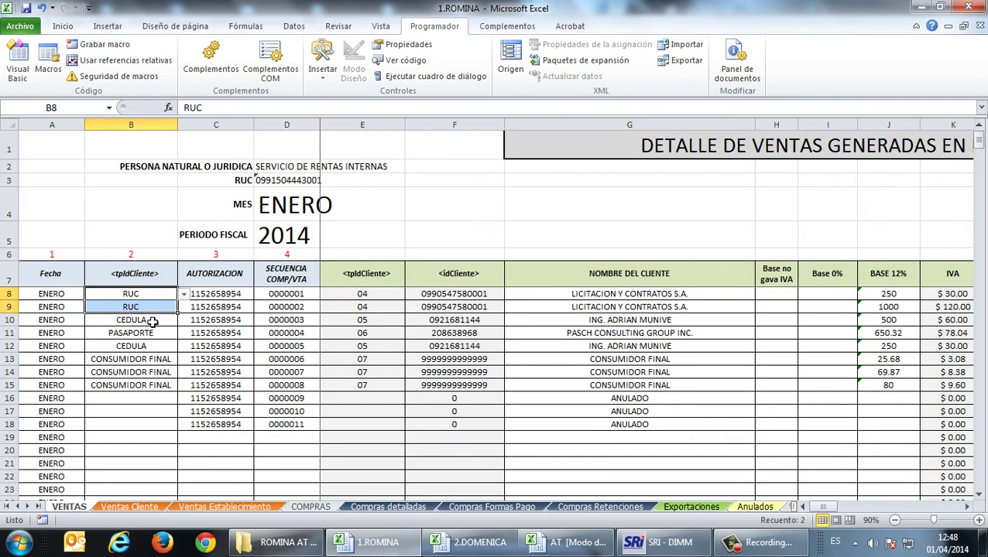
pyautogui.click(149, 320)
pyautogui.click(155, 333)
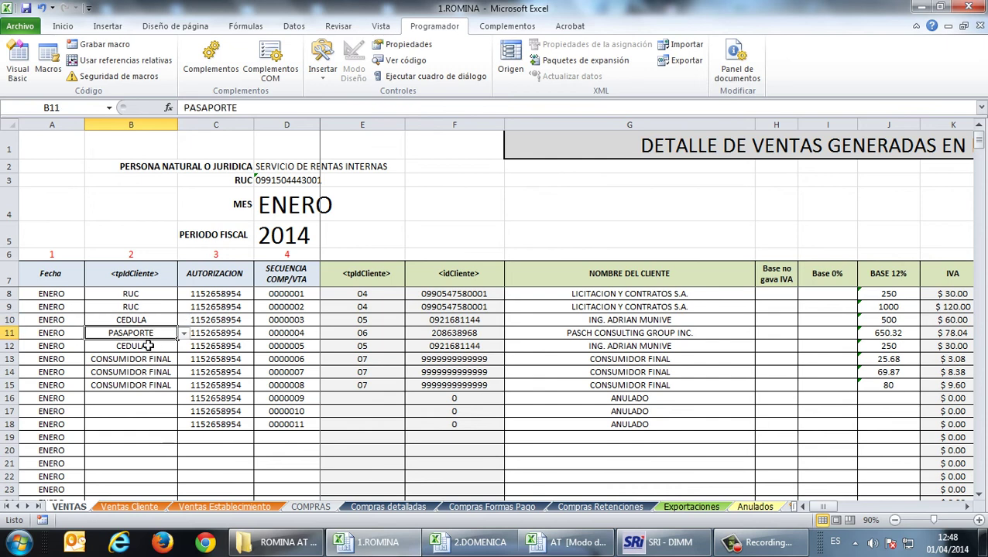
pyautogui.moveTo(153, 358); pyautogui.dragTo(158, 384)
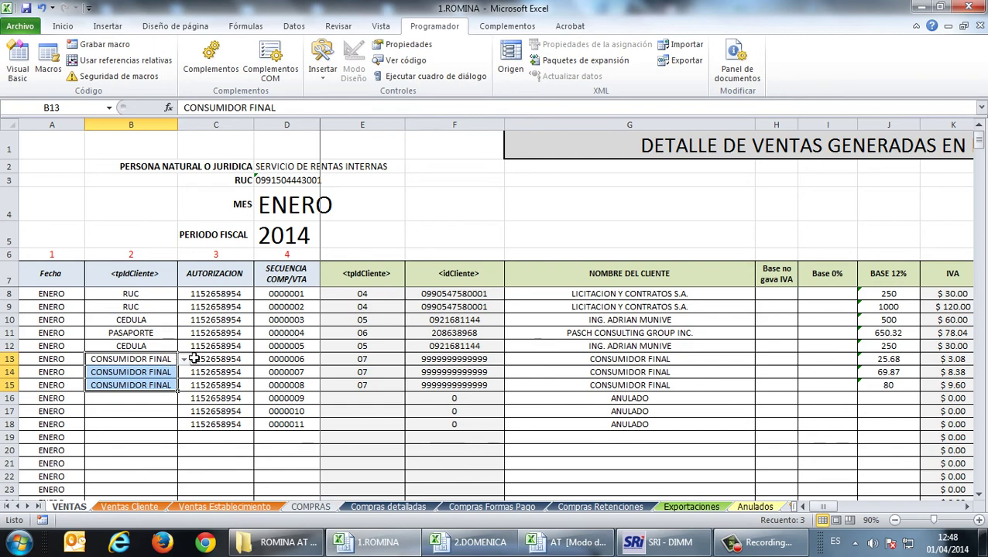
# Step: Switch back to SRI - DIMM and review the IVA withholding value in the Talón Resumen's summary of withholdings for the period
pyautogui.hotkey('alt', 'Tab')
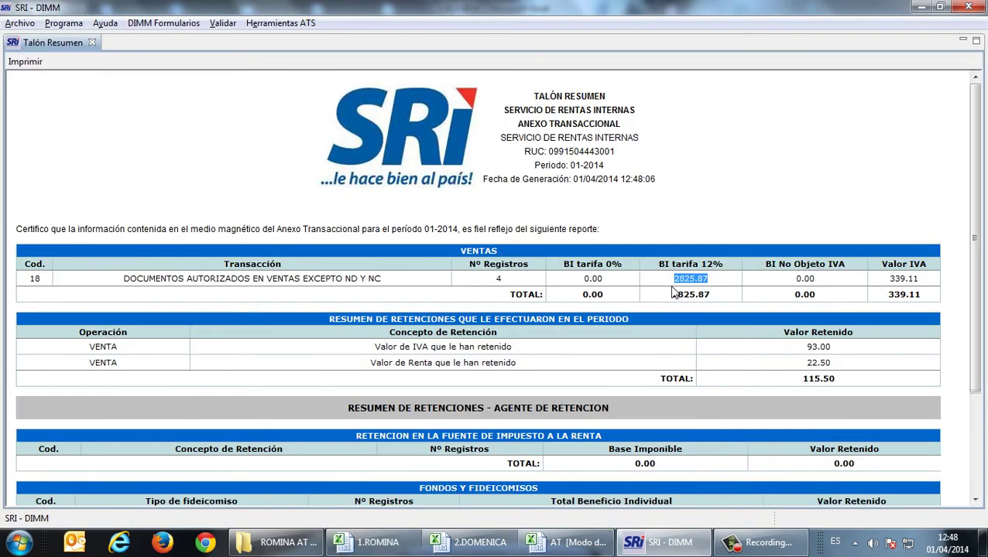
pyautogui.scroll(-2, 478, 334)
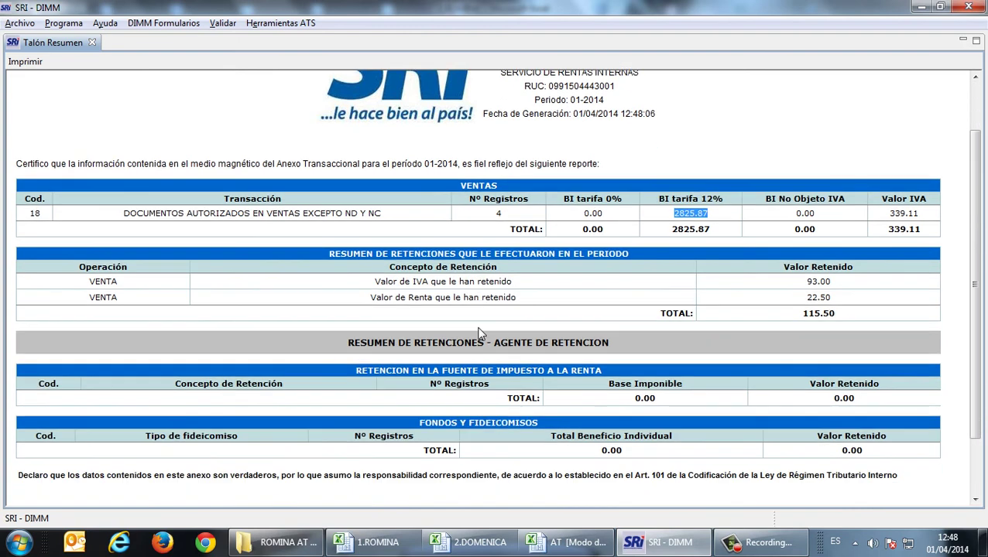
pyautogui.scroll(-2, 478, 335)
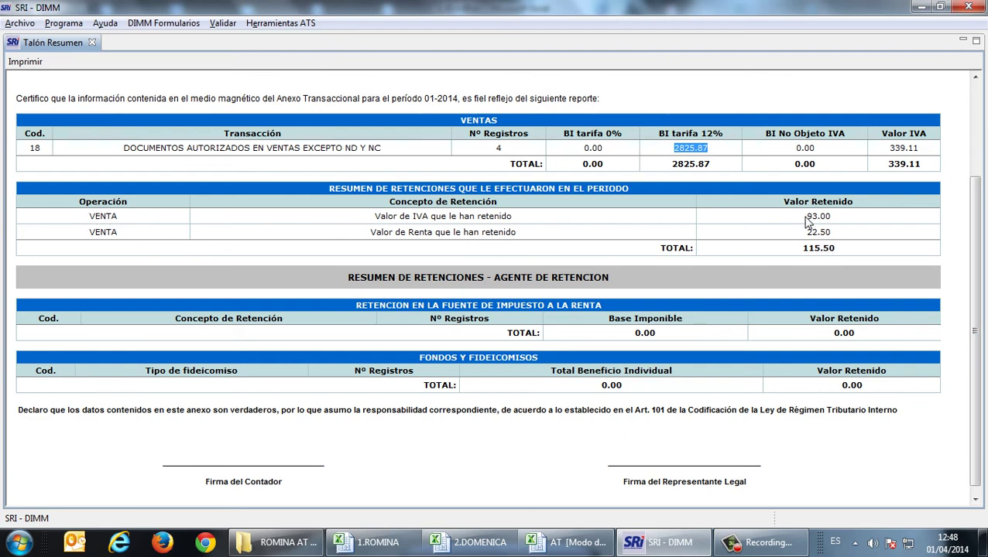
pyautogui.moveTo(807, 219); pyautogui.dragTo(850, 218)
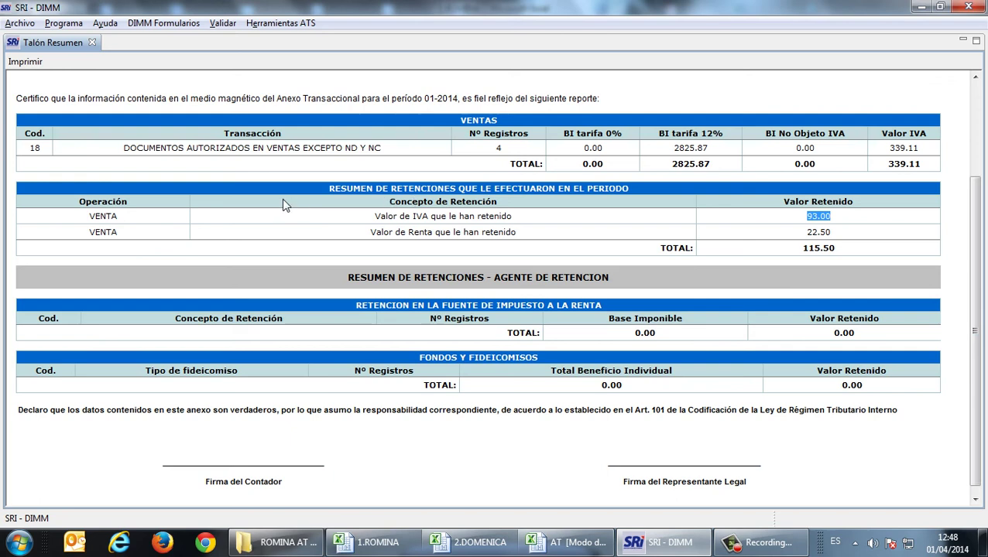
# Step: Start an Anexo Transaccional (Nuevo) import for user Tipo 1, using the XML file type vigente desde Enero/2013
pyautogui.click(19, 23)
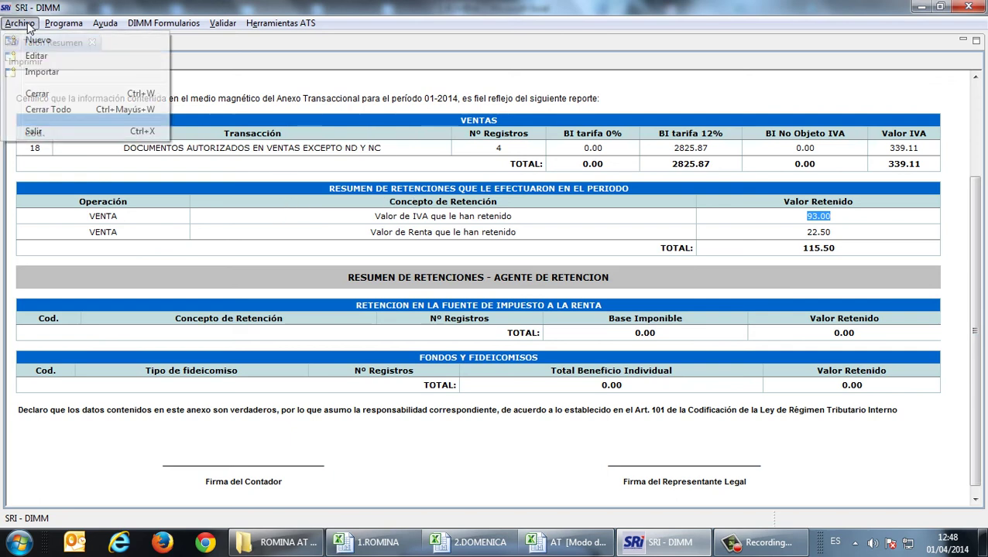
pyautogui.click(44, 74)
pyautogui.click(403, 184)
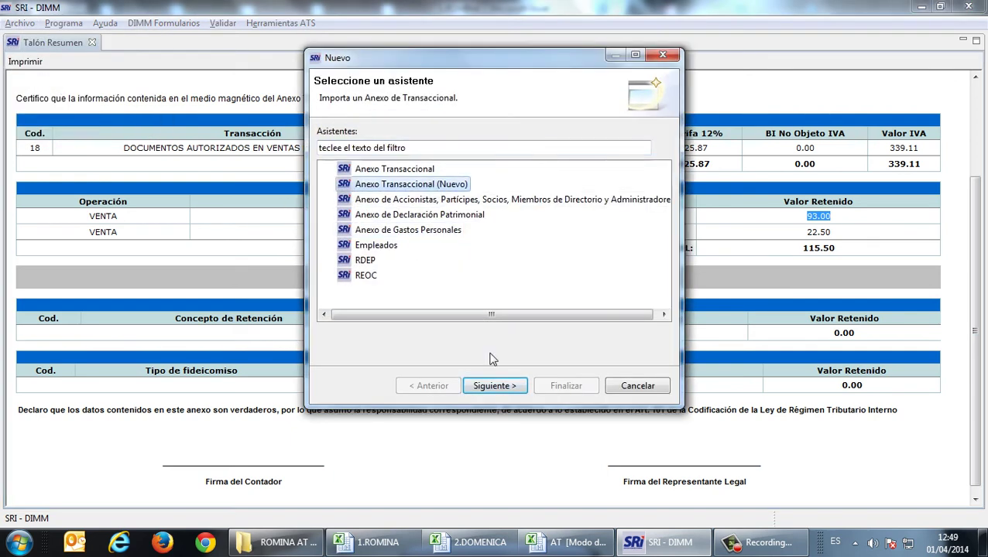
pyautogui.click(494, 379)
pyautogui.click(339, 132)
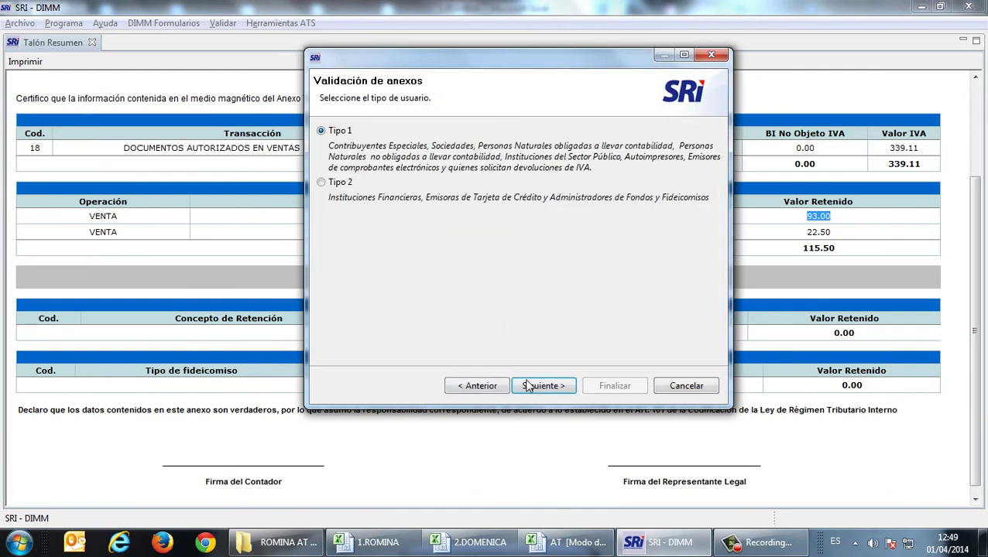
pyautogui.click(543, 385)
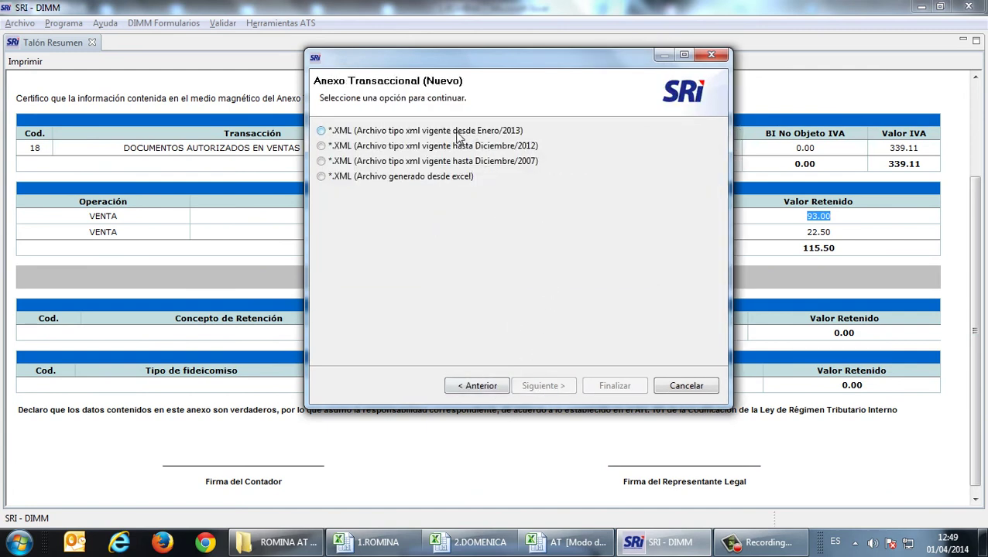
pyautogui.click(459, 133)
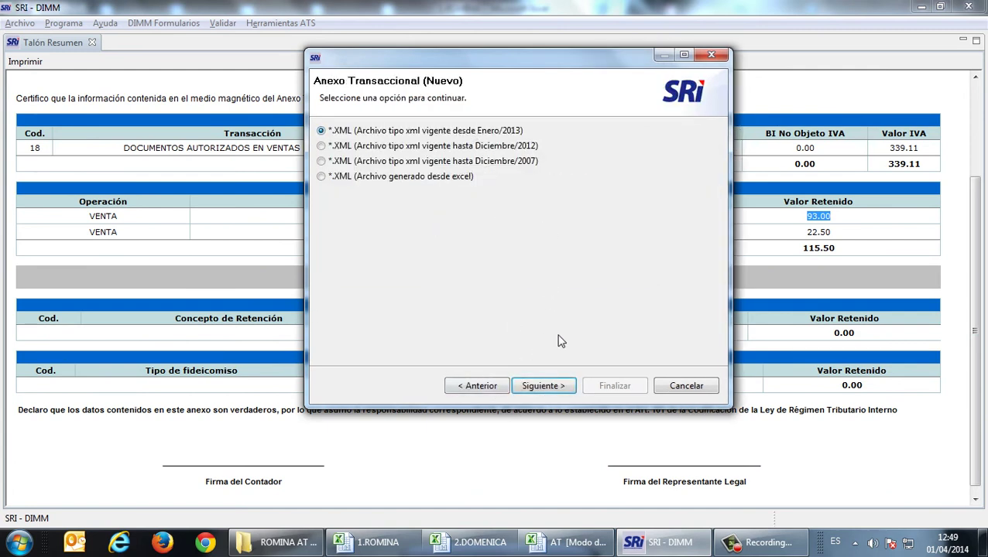
pyautogui.click(557, 389)
# Step: Choose the AT-ventas file from the Documentos library and finish importing the annex
pyautogui.click(707, 155)
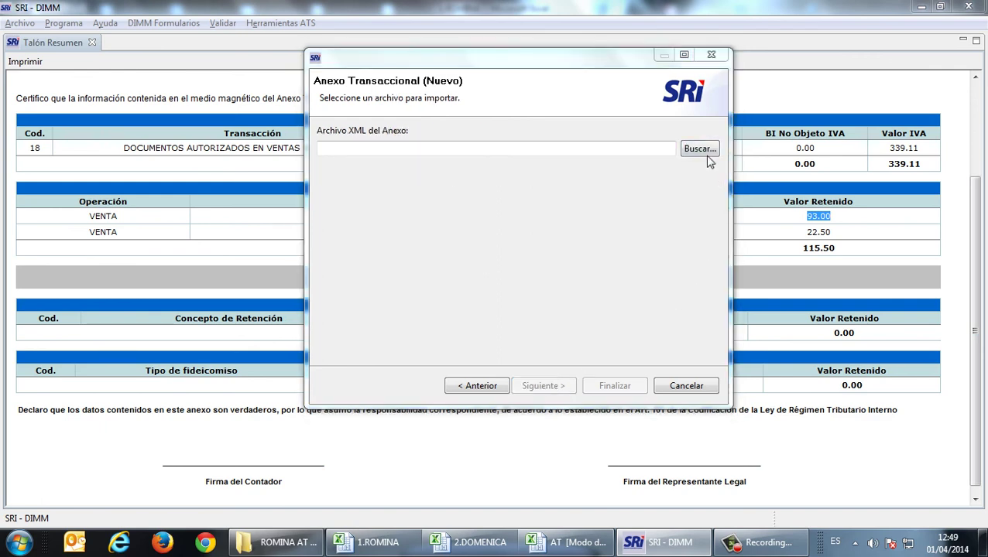
pyautogui.click(583, 297)
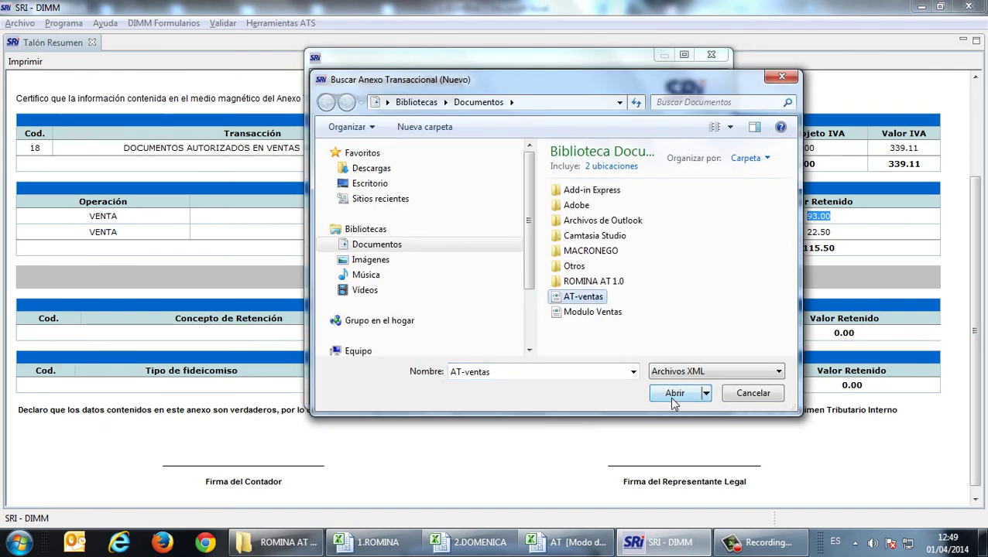
pyautogui.click(679, 394)
pyautogui.click(615, 385)
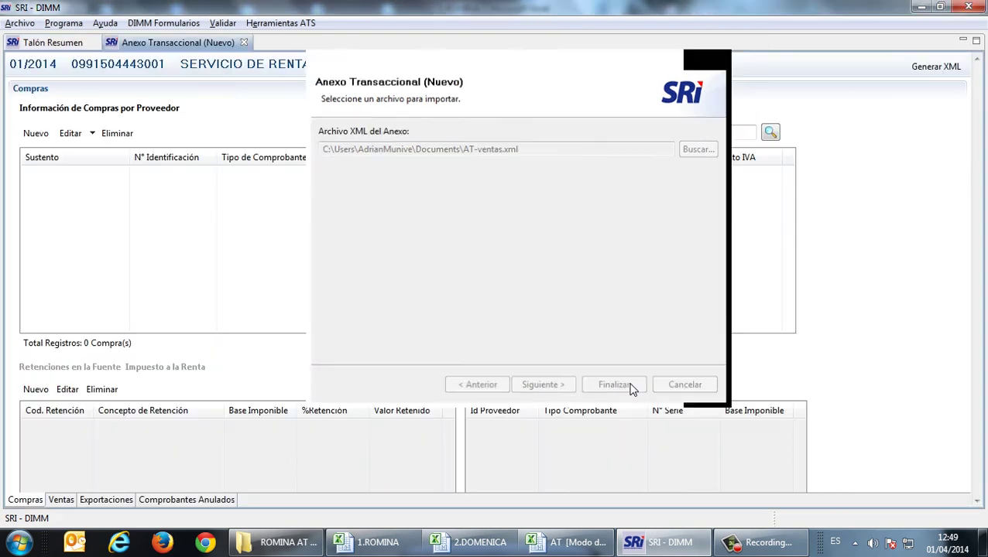
# Step: Examine the annex's Ventas por Cliente, checking the issued vouchers for CEDULA, CONSUMIDOR FINAL, PASAPORTE and RUC, widening columns as needed
pyautogui.click(61, 500)
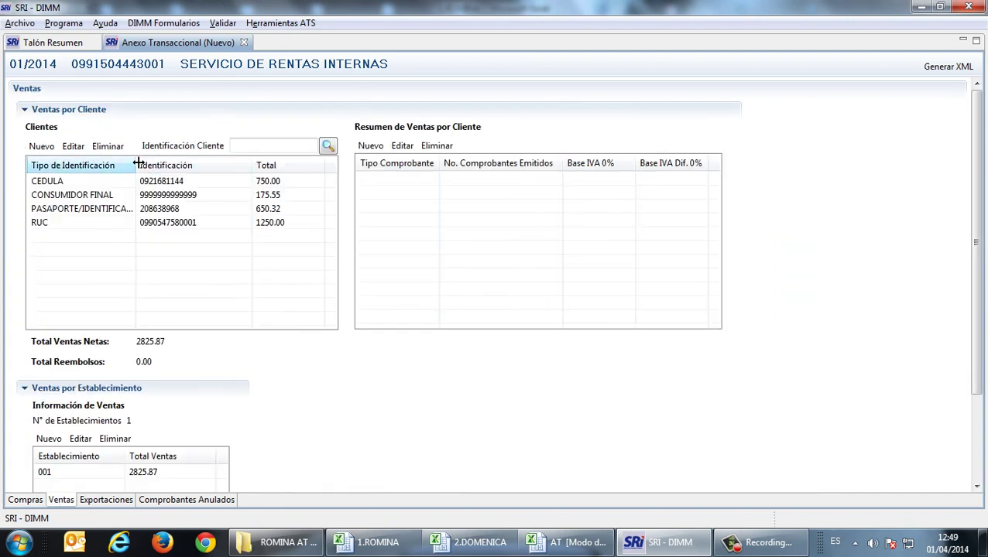
pyautogui.moveTo(136, 165); pyautogui.dragTo(170, 162)
pyautogui.click(88, 183)
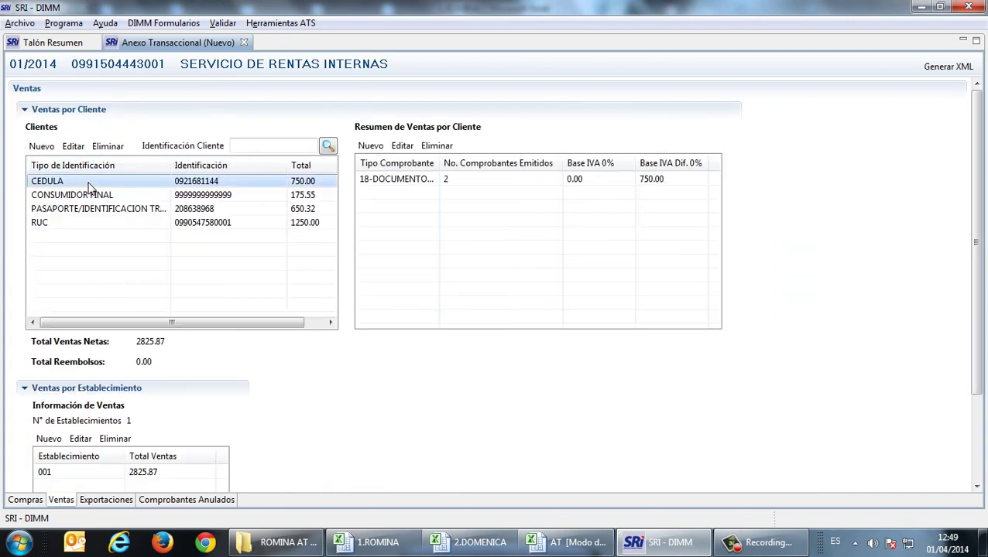
pyautogui.click(460, 181)
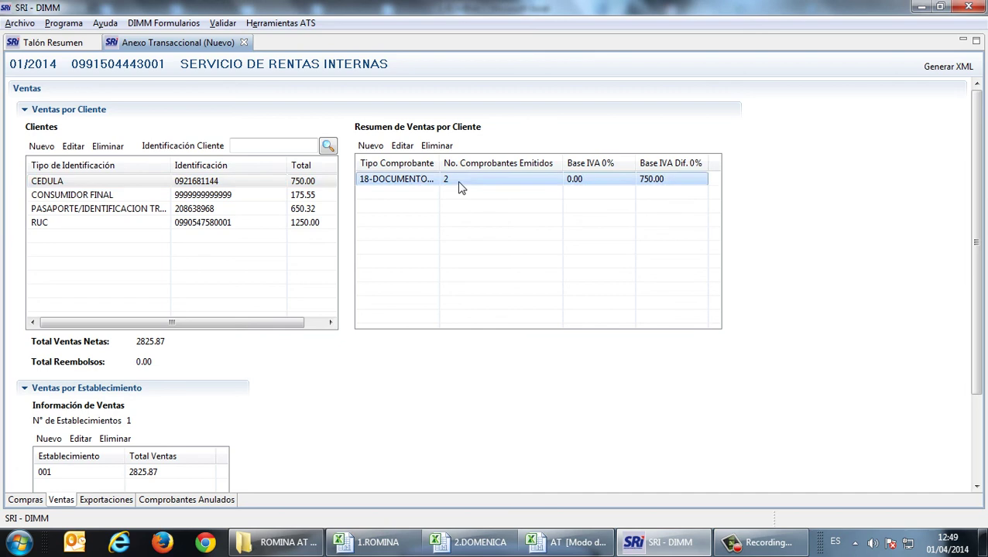
pyautogui.click(116, 196)
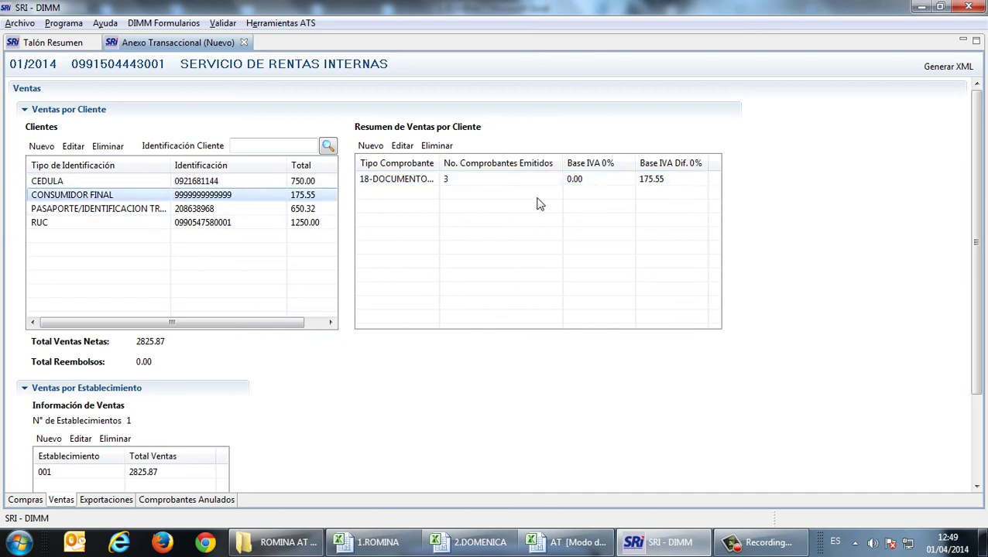
pyautogui.click(457, 182)
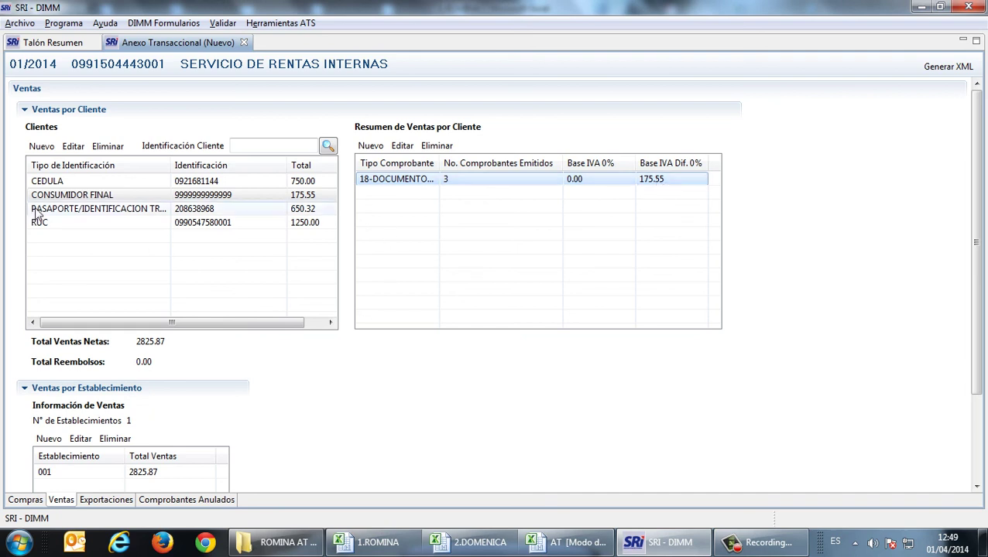
pyautogui.click(114, 212)
pyautogui.click(472, 184)
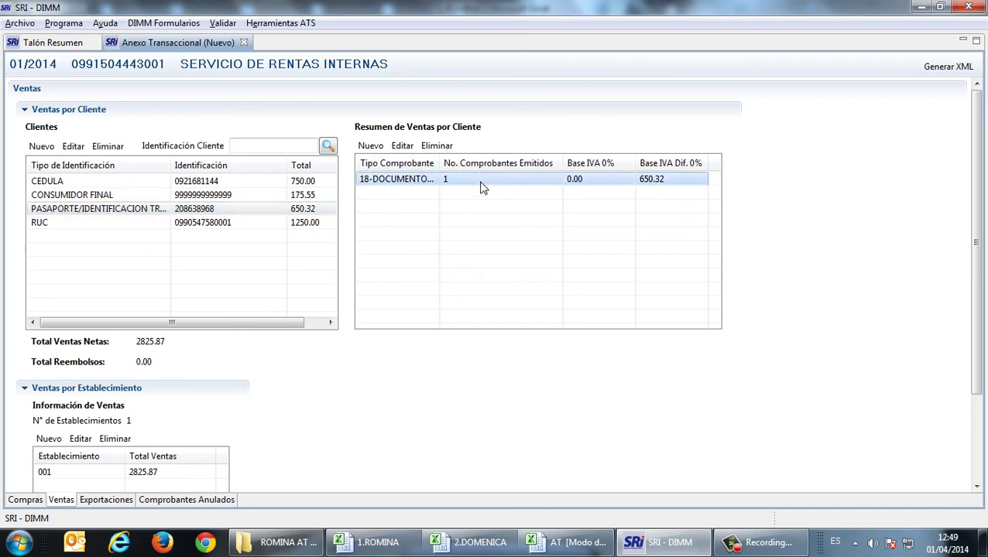
pyautogui.click(58, 223)
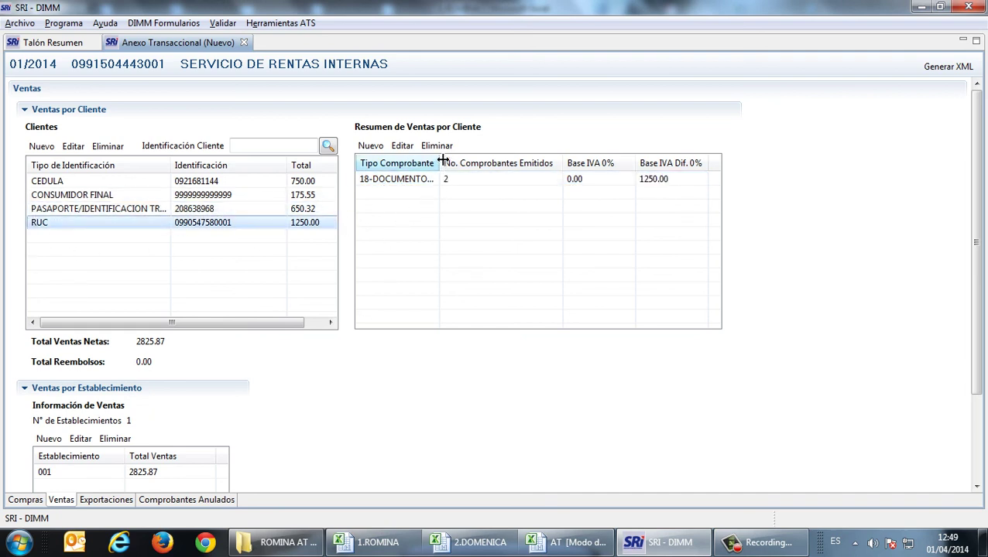
pyautogui.moveTo(439, 163); pyautogui.dragTo(478, 163)
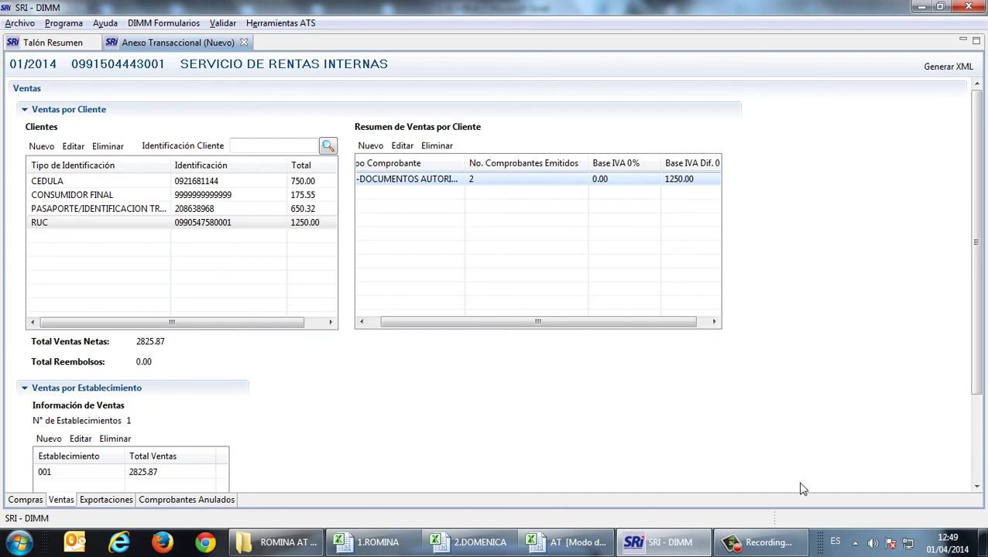
pyautogui.click(781, 550)
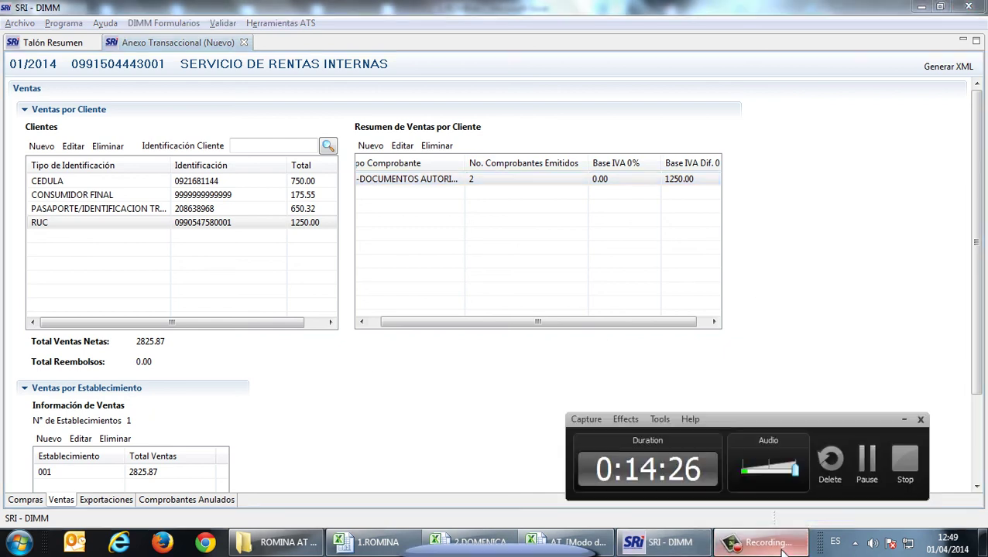